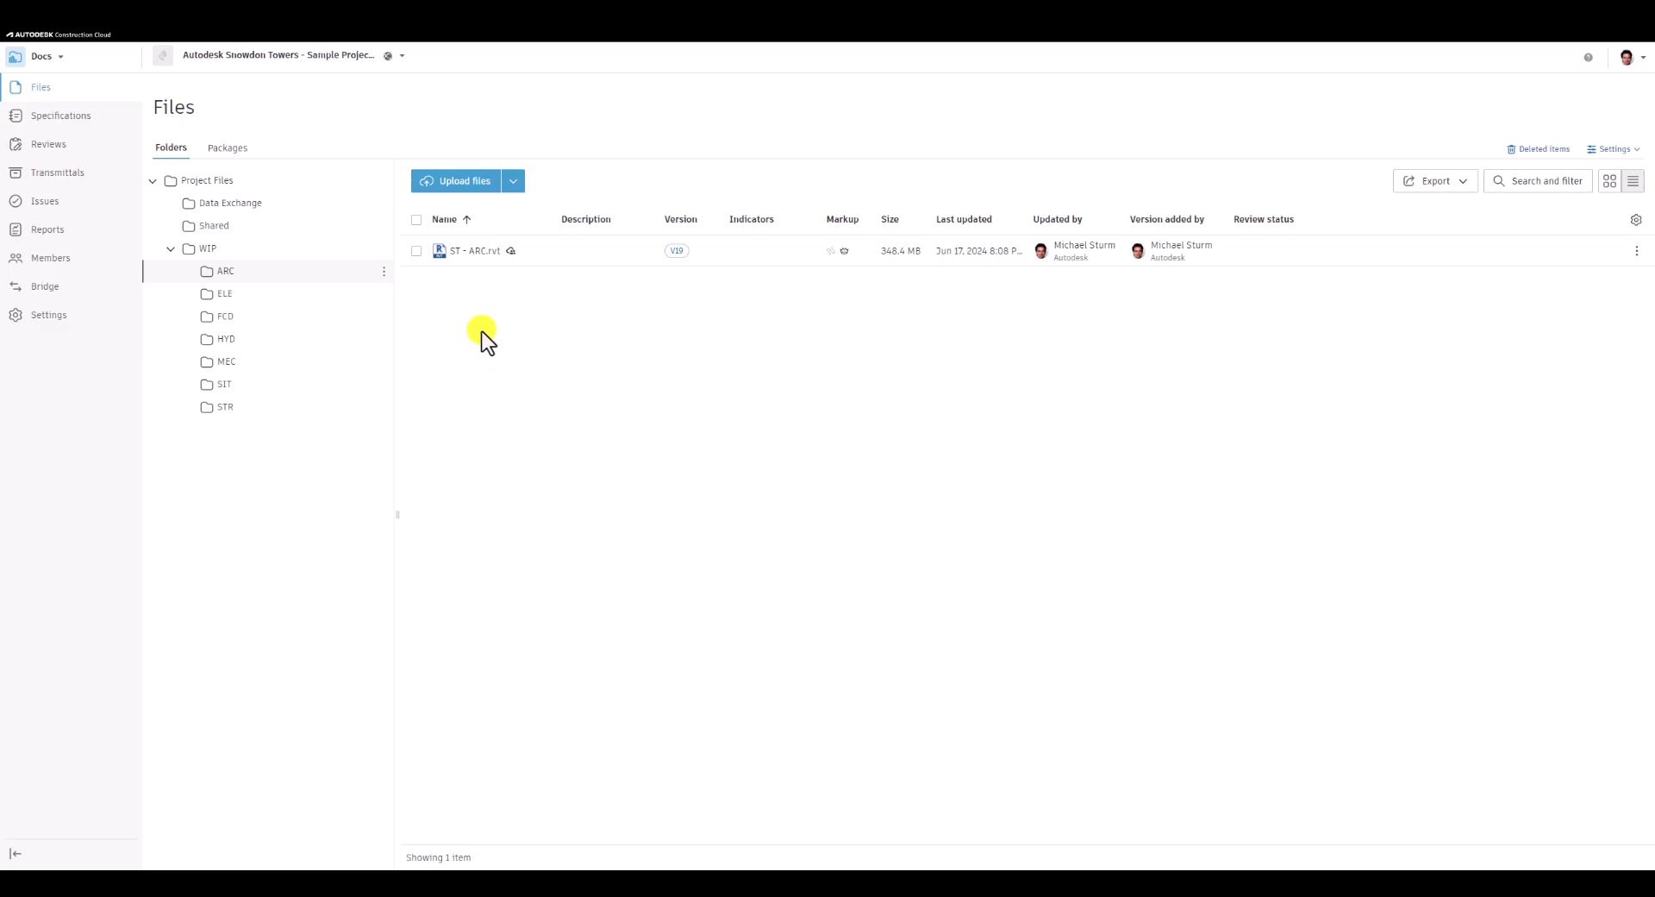
Step: Open ST - ARC.rvt in the viewer and browse its 2D sheets list
click(469, 257)
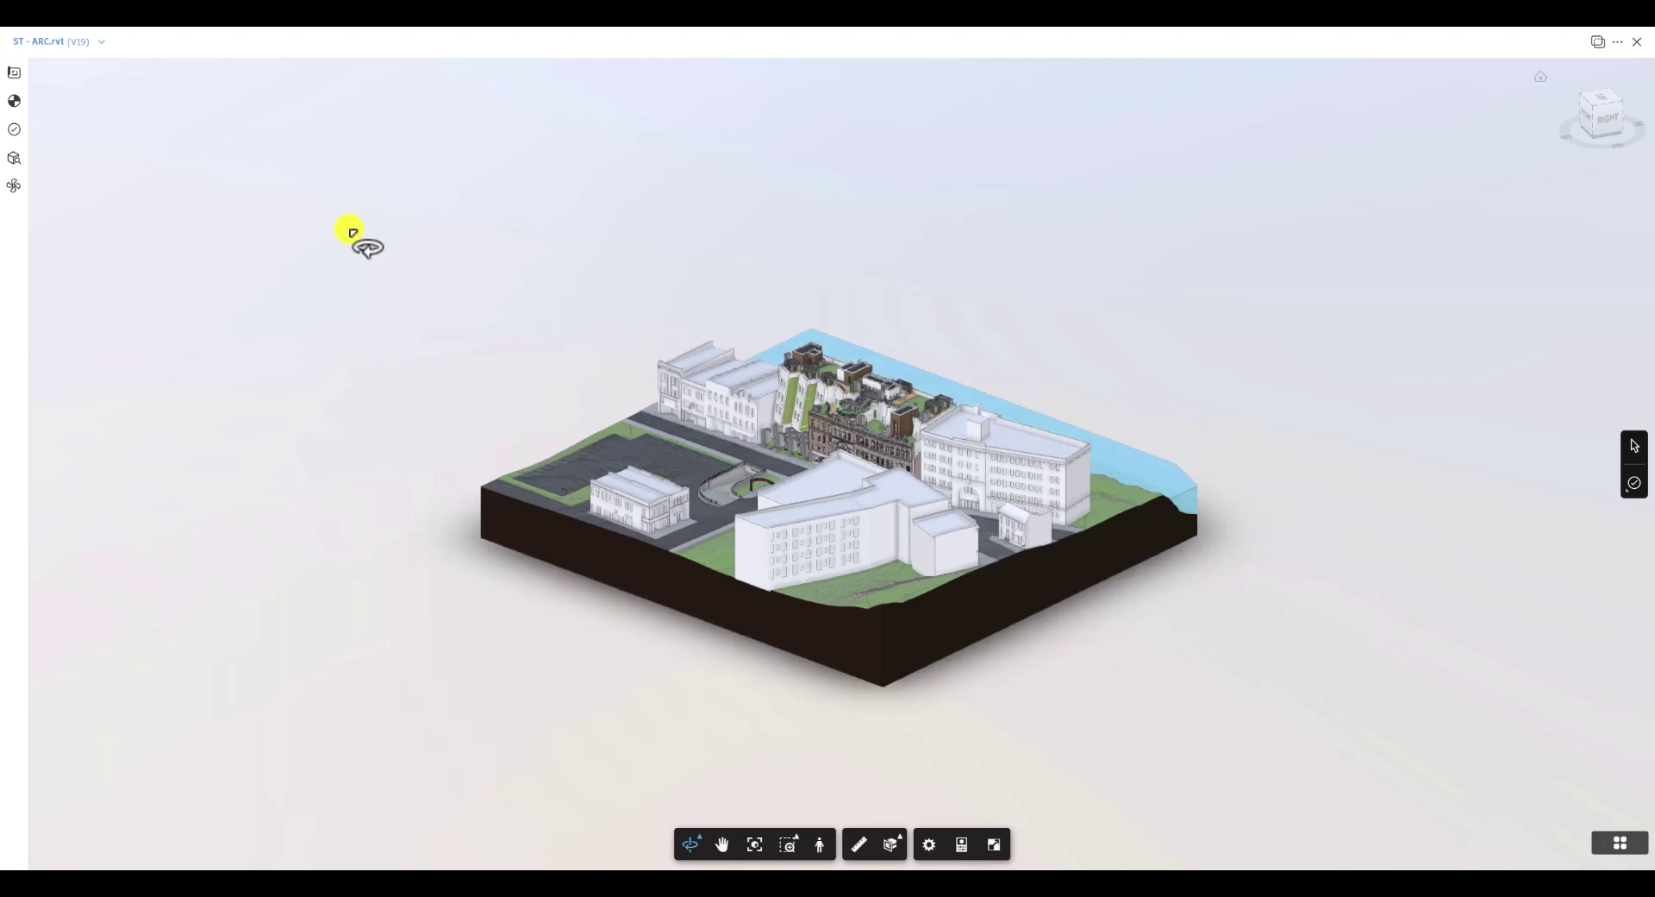
click(15, 76)
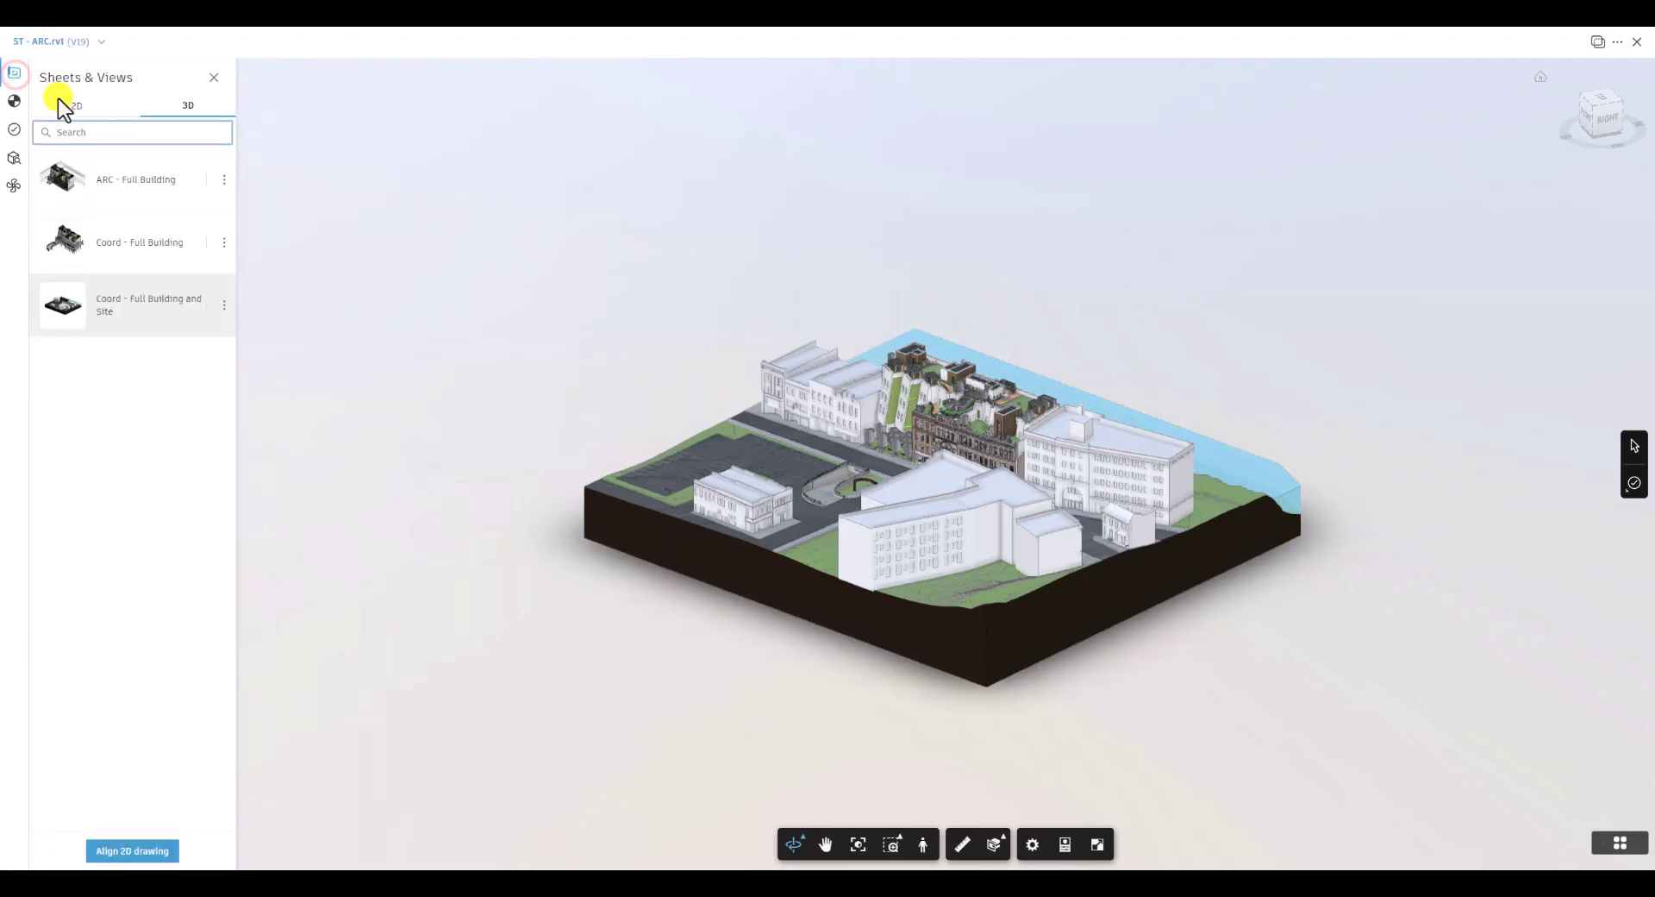
click(69, 106)
scroll(124, 225, down, 2)
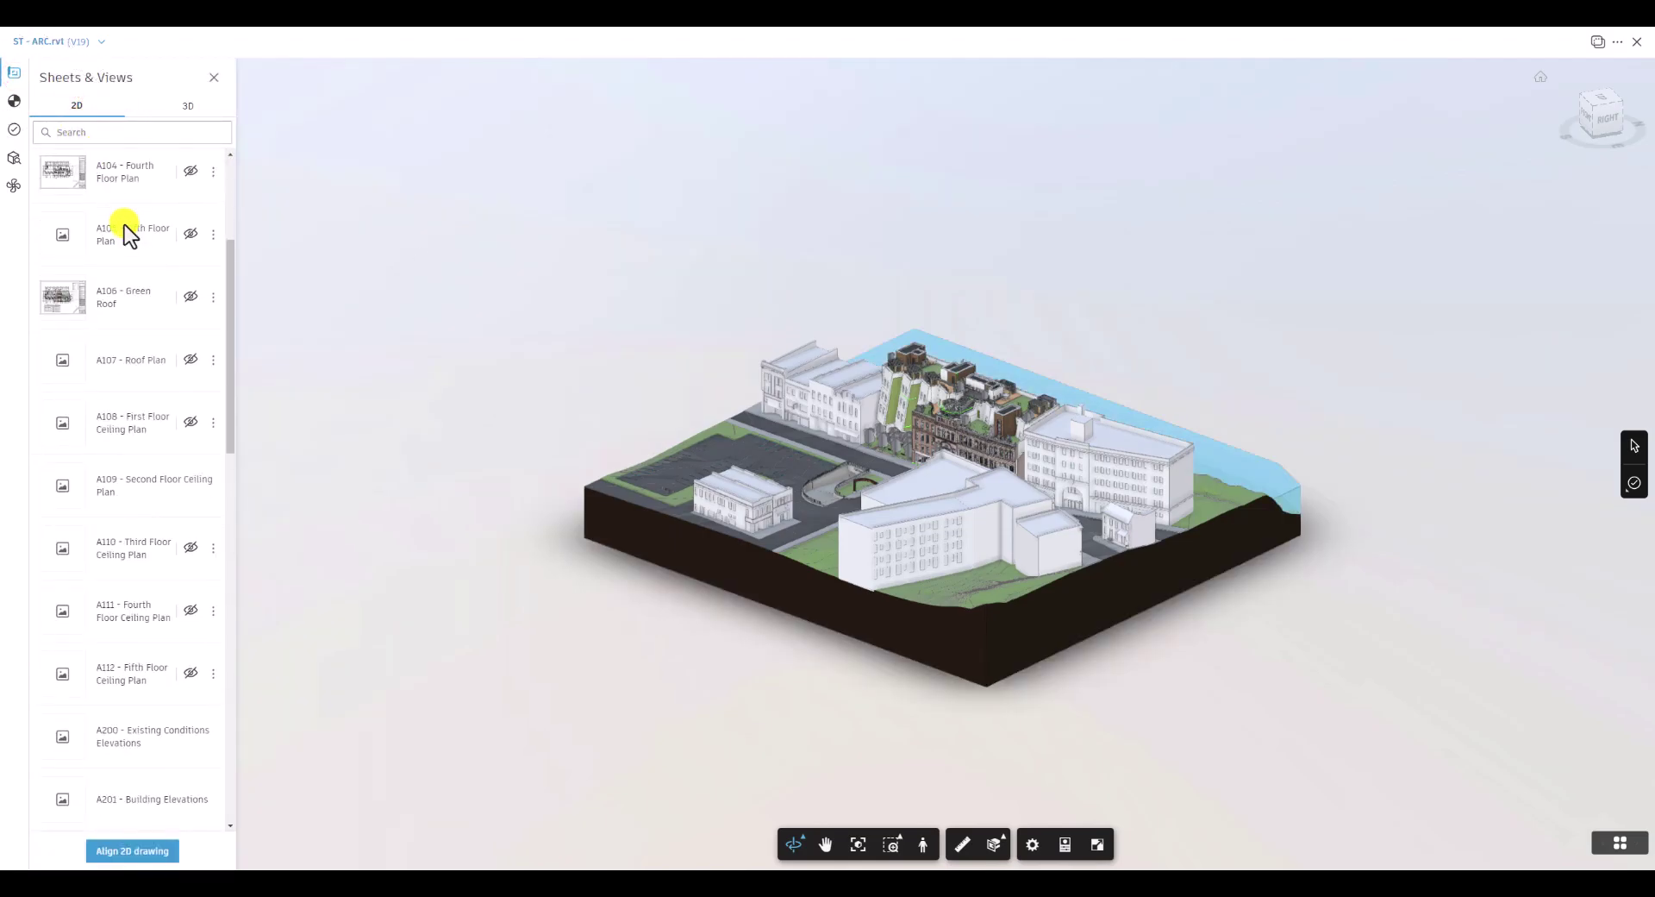
scroll(124, 224, down, 2)
scroll(124, 224, down, 2)
scroll(124, 224, down, 2)
scroll(124, 225, down, 3)
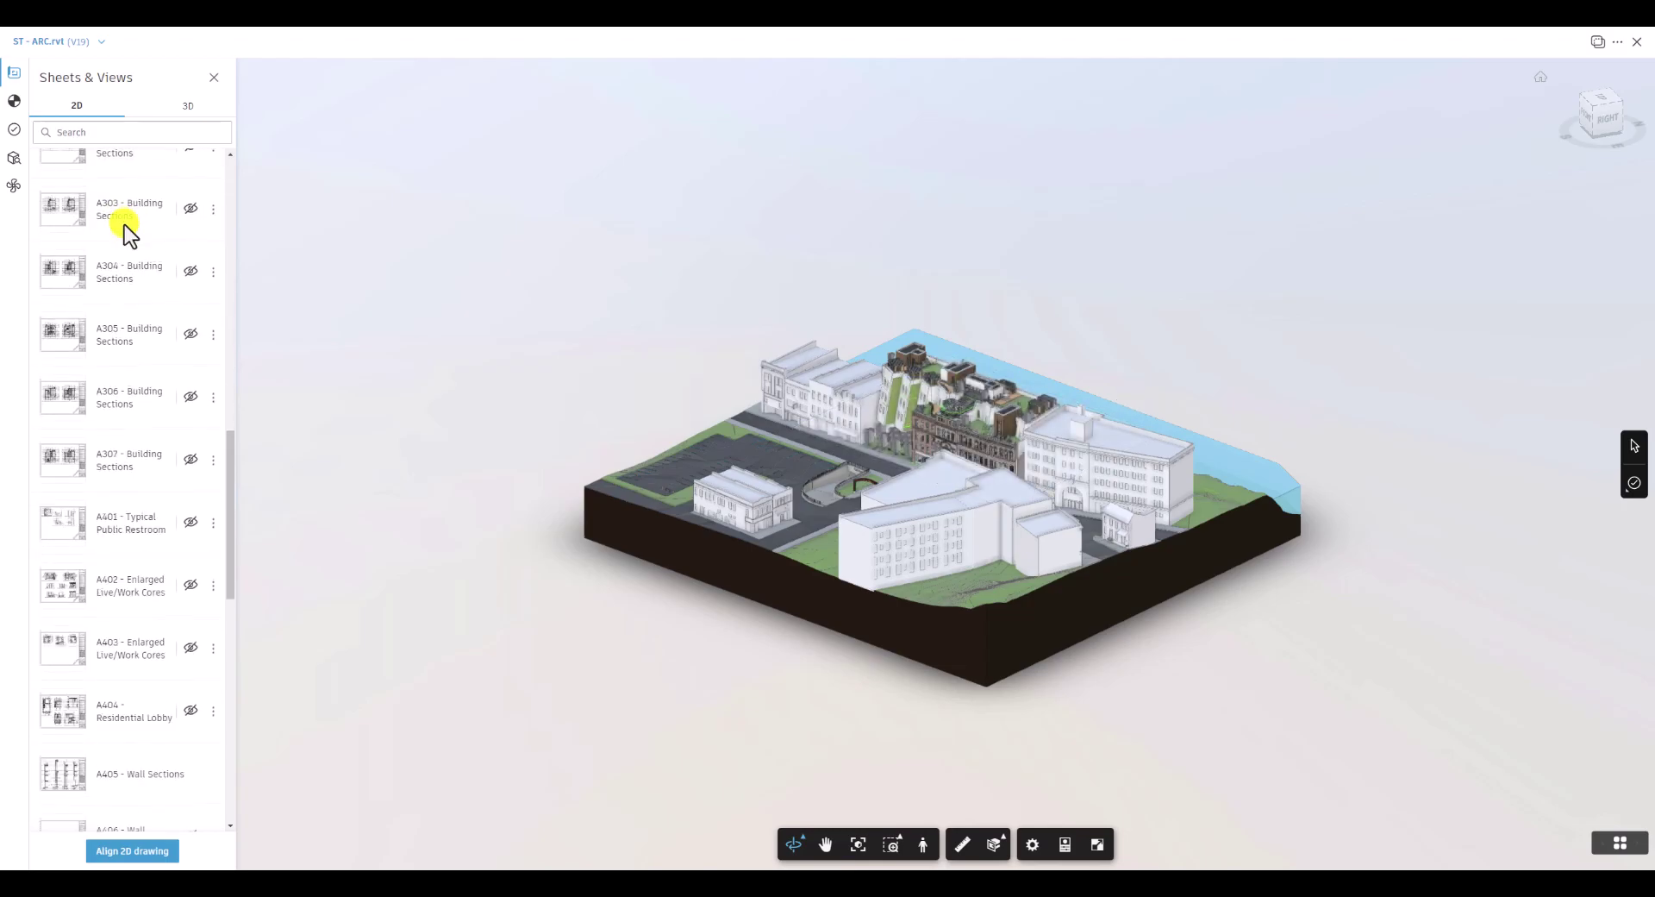
scroll(124, 224, down, 2)
Step: View and orbit the ARC - Full Building 3D view, then load Coord - Full Building
click(176, 122)
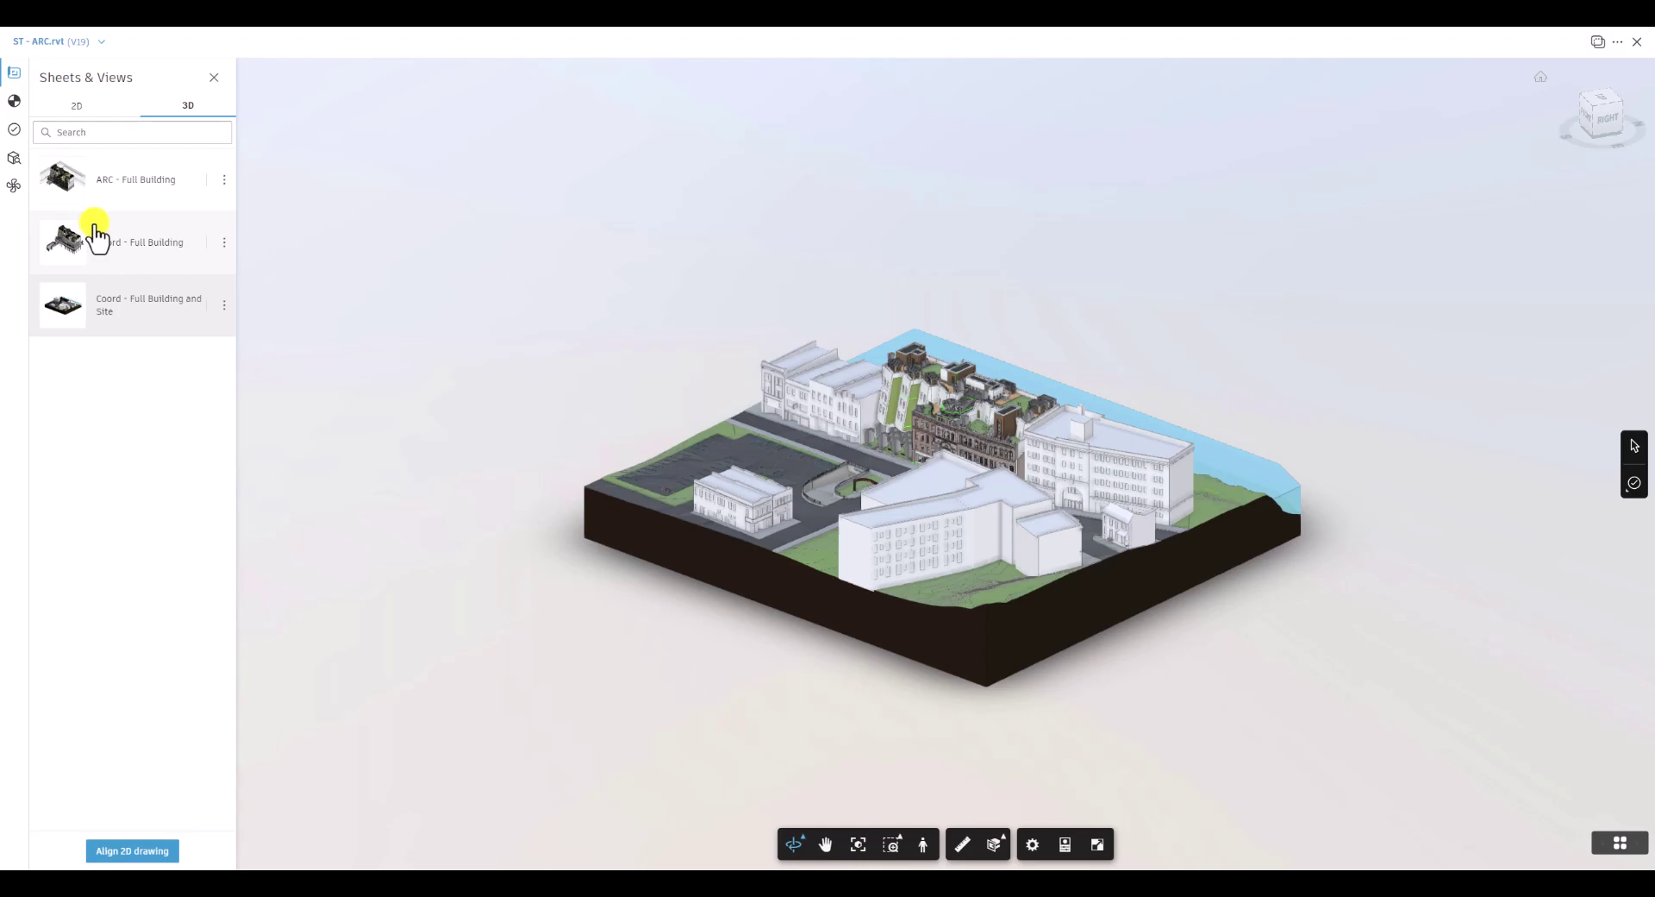
click(101, 209)
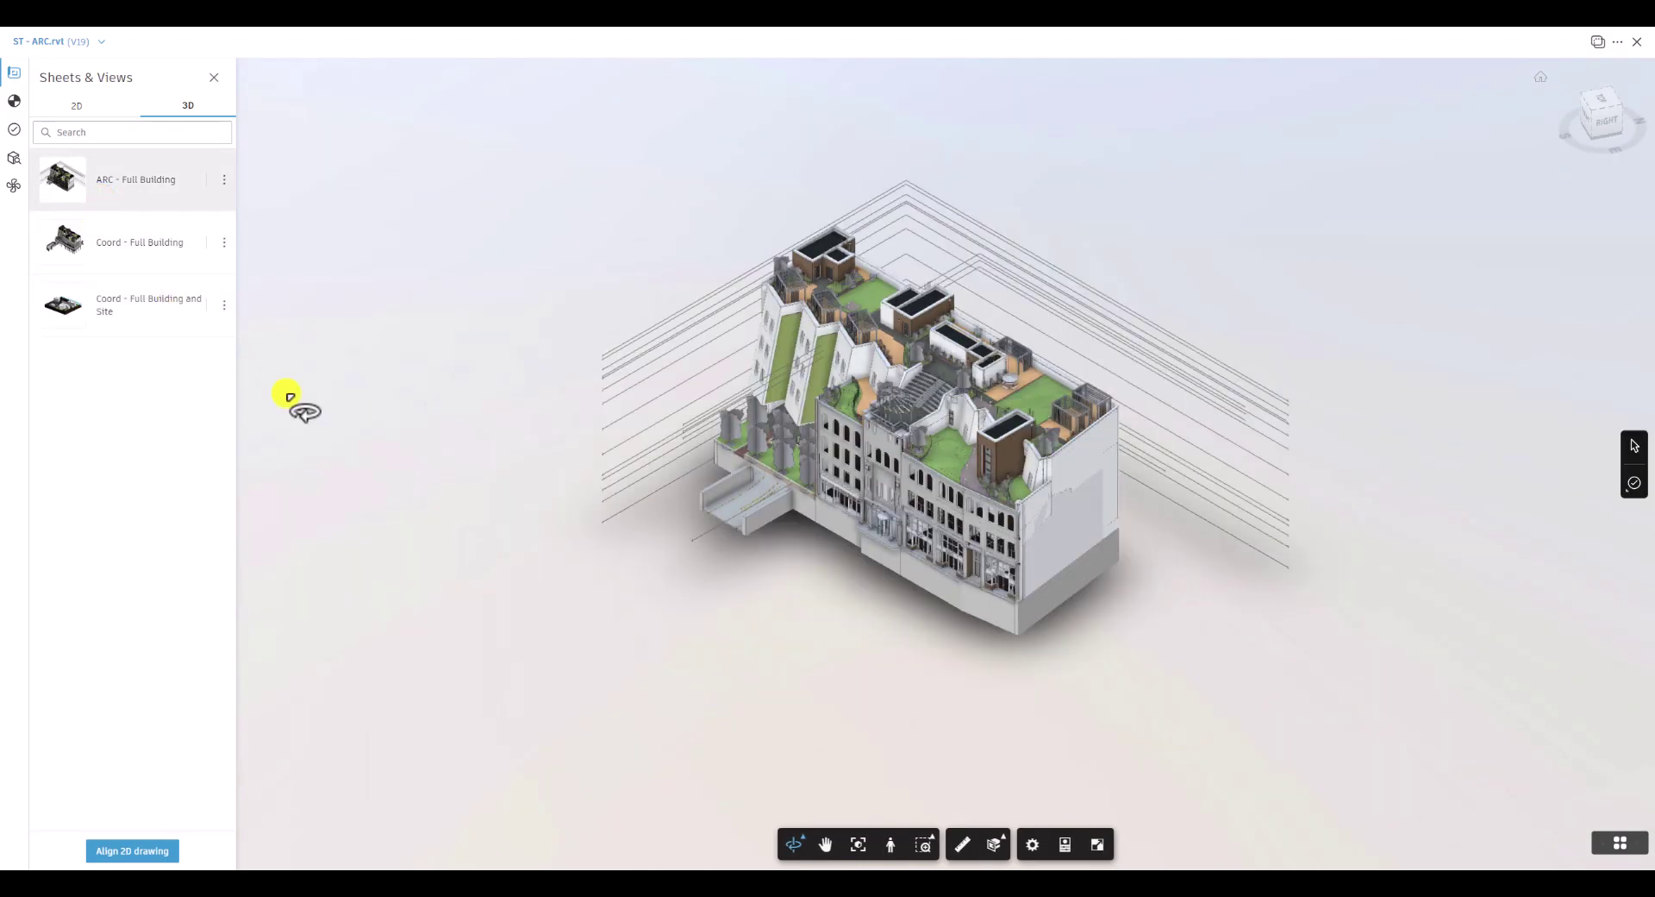
mouse_move(720, 626)
mouse_down()
mouse_move(1145, 608)
mouse_move(1108, 561)
mouse_move(794, 542)
mouse_move(732, 579)
mouse_up()
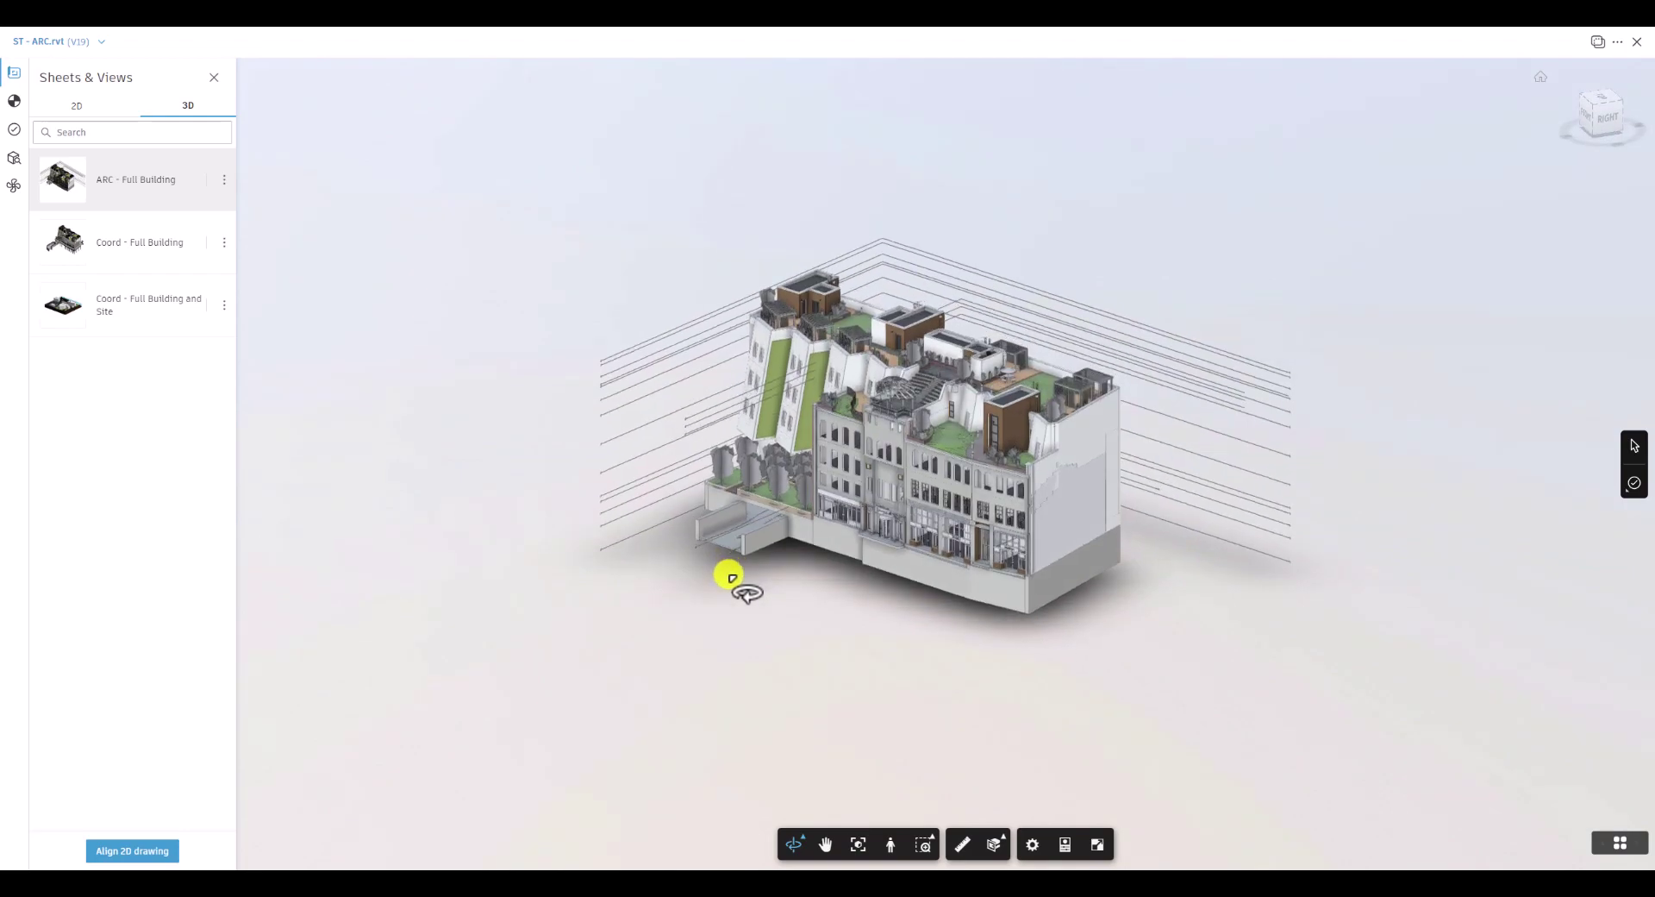
click(121, 248)
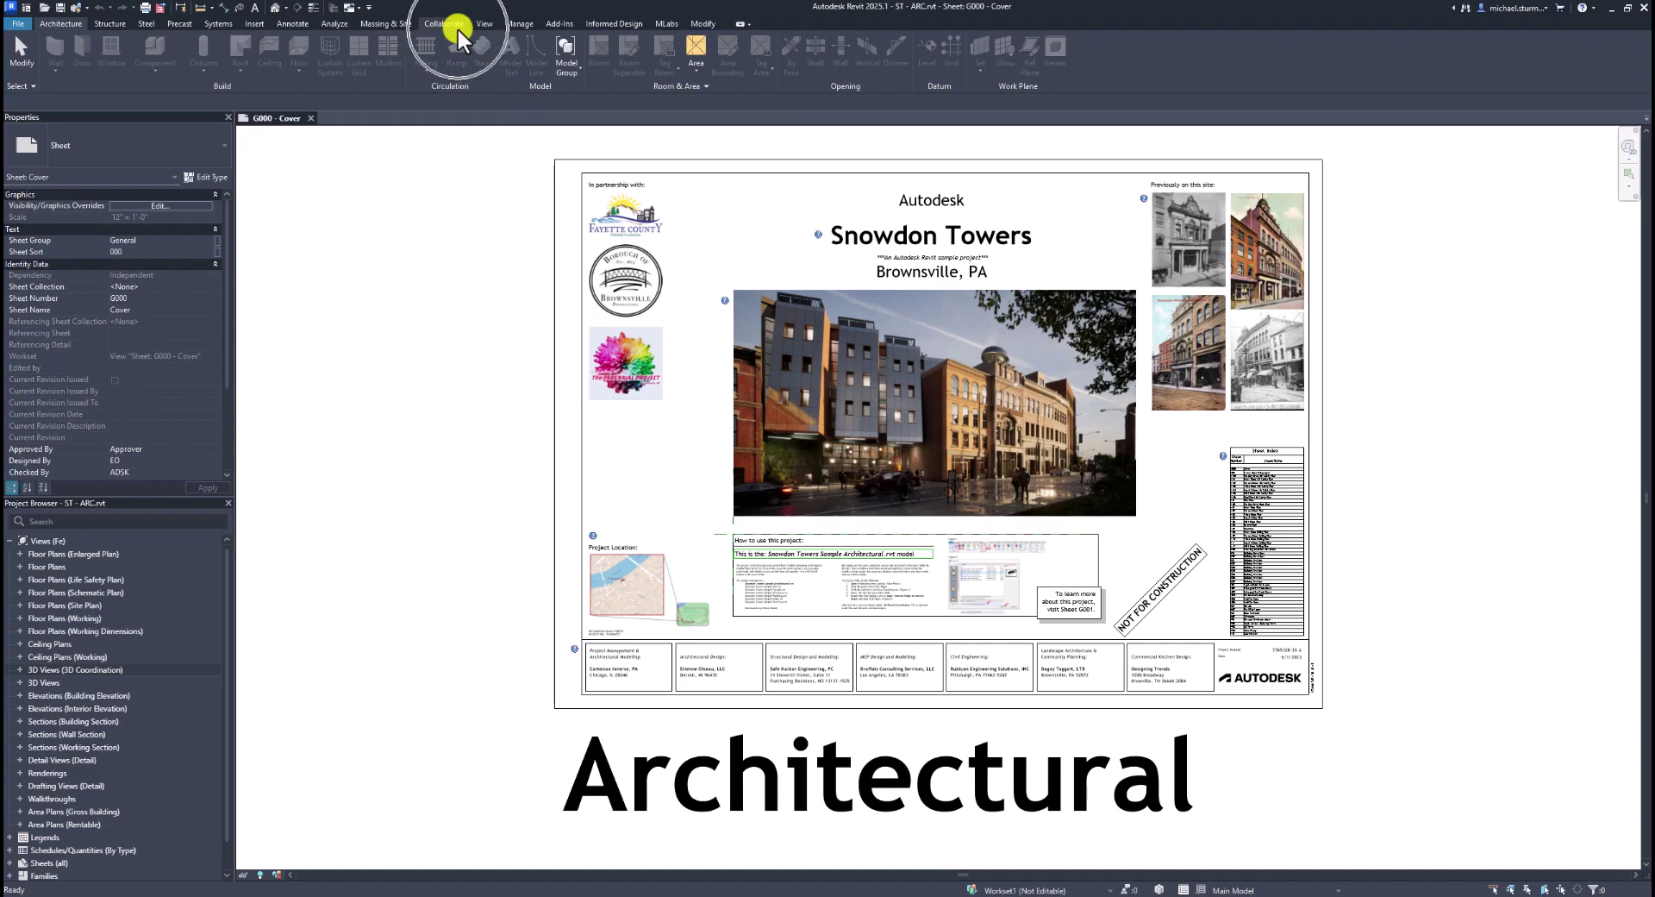
Step: Keep ARC - Full Building checked in the Coordination publish set and save the settings
click(457, 26)
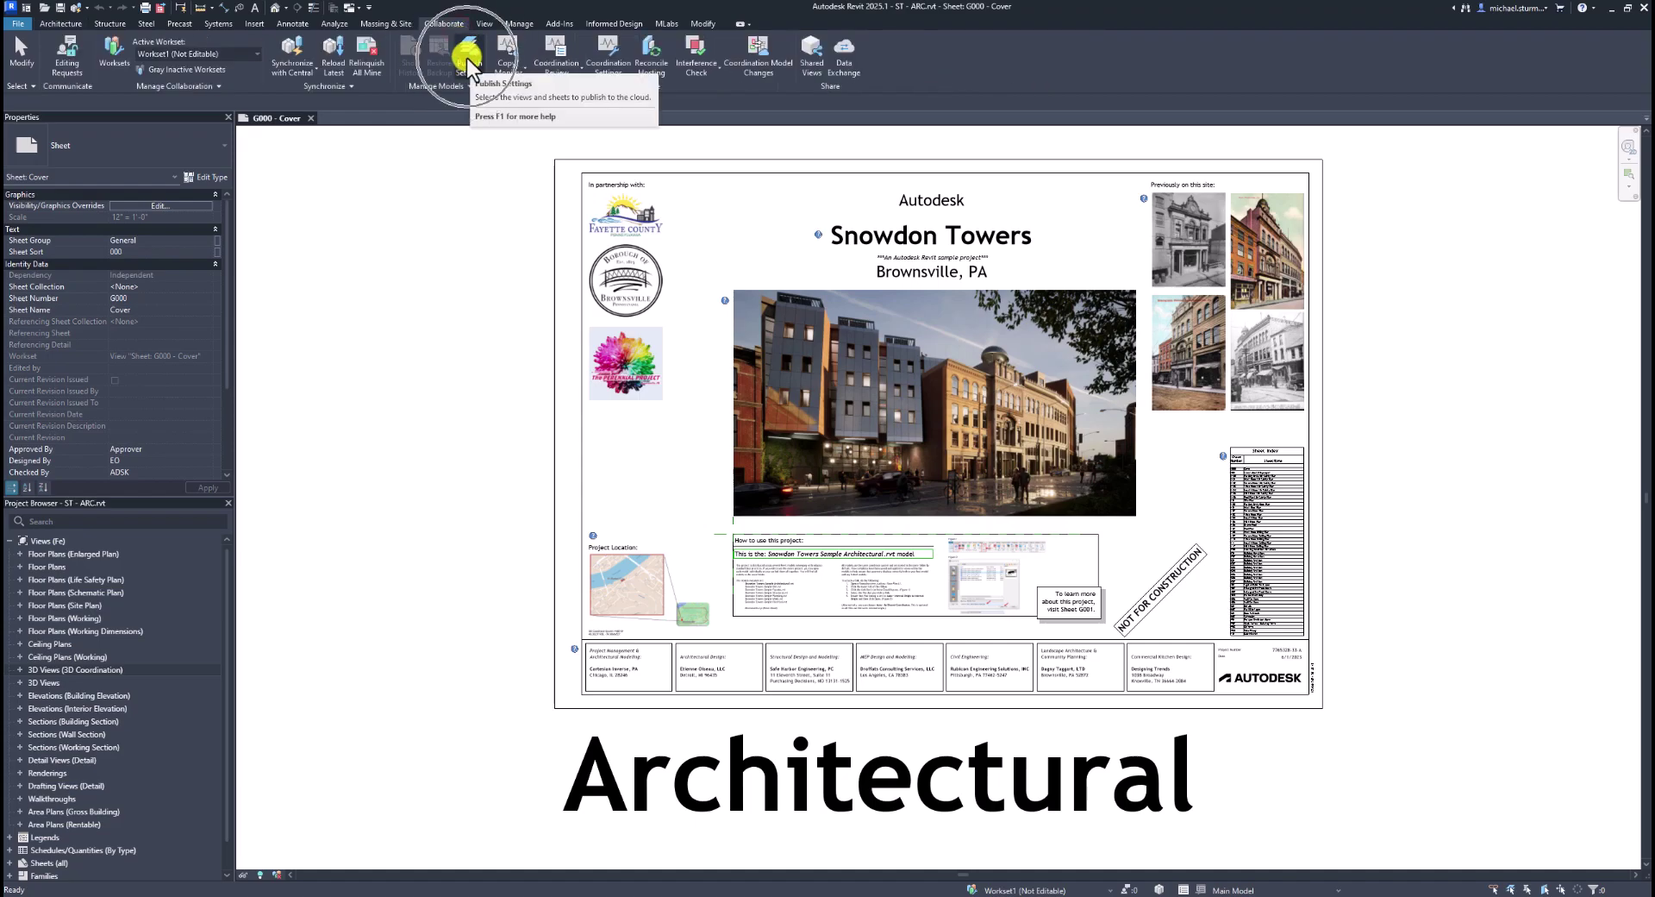
click(465, 57)
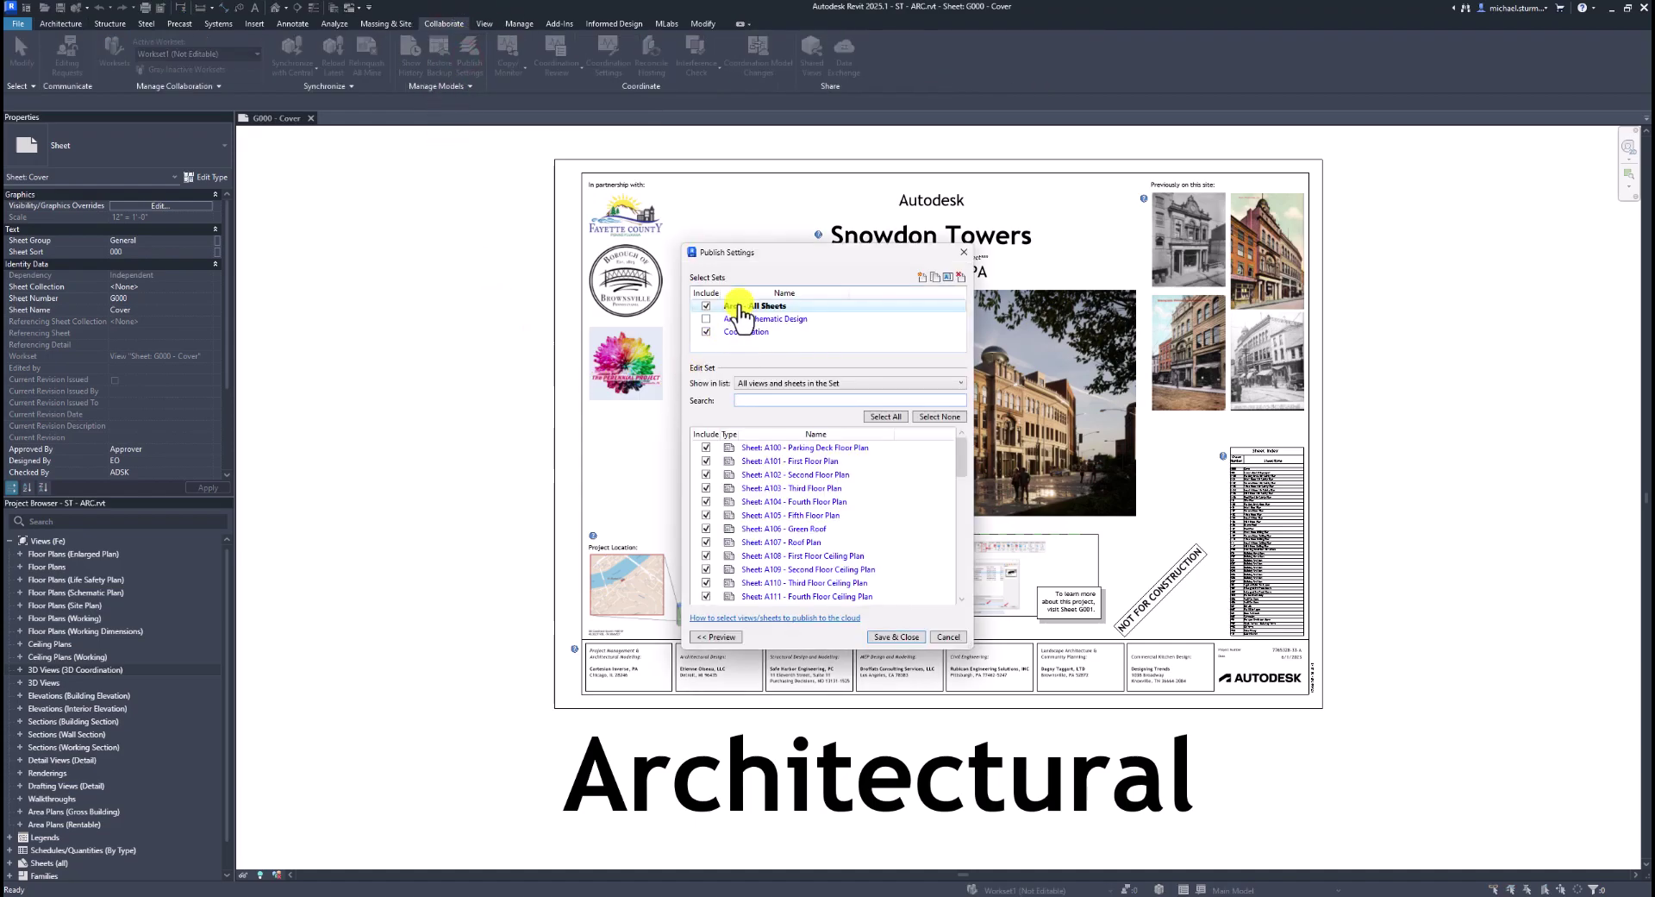
scroll(793, 500, down, 1)
scroll(793, 500, down, 5)
scroll(793, 500, down, 5)
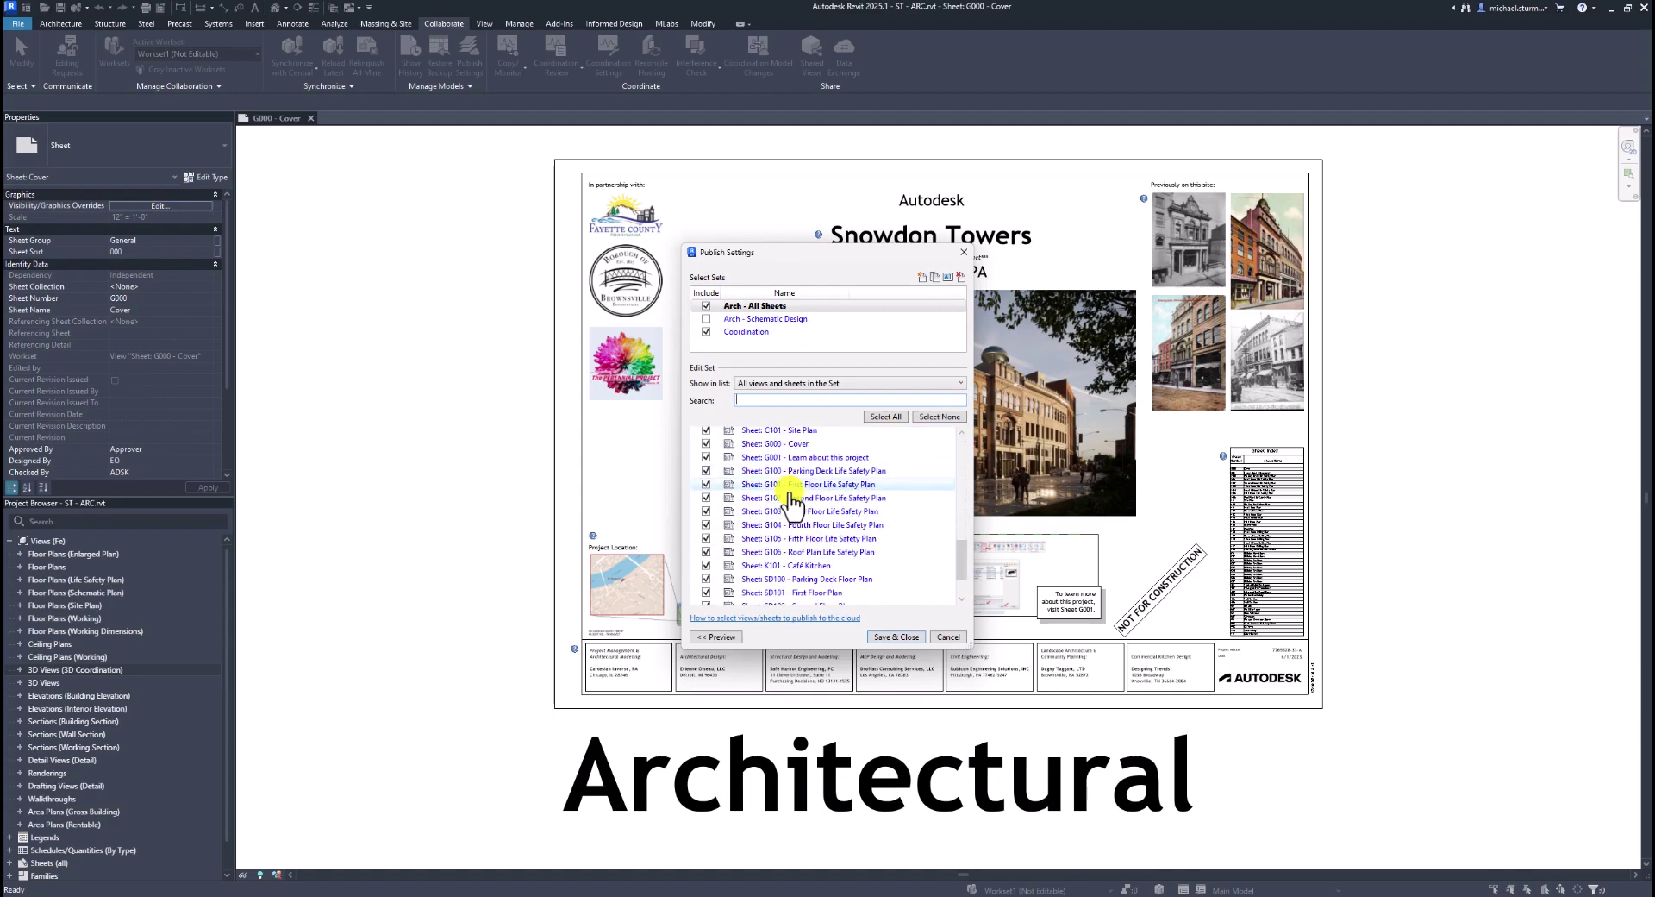
scroll(793, 500, down, 5)
click(754, 334)
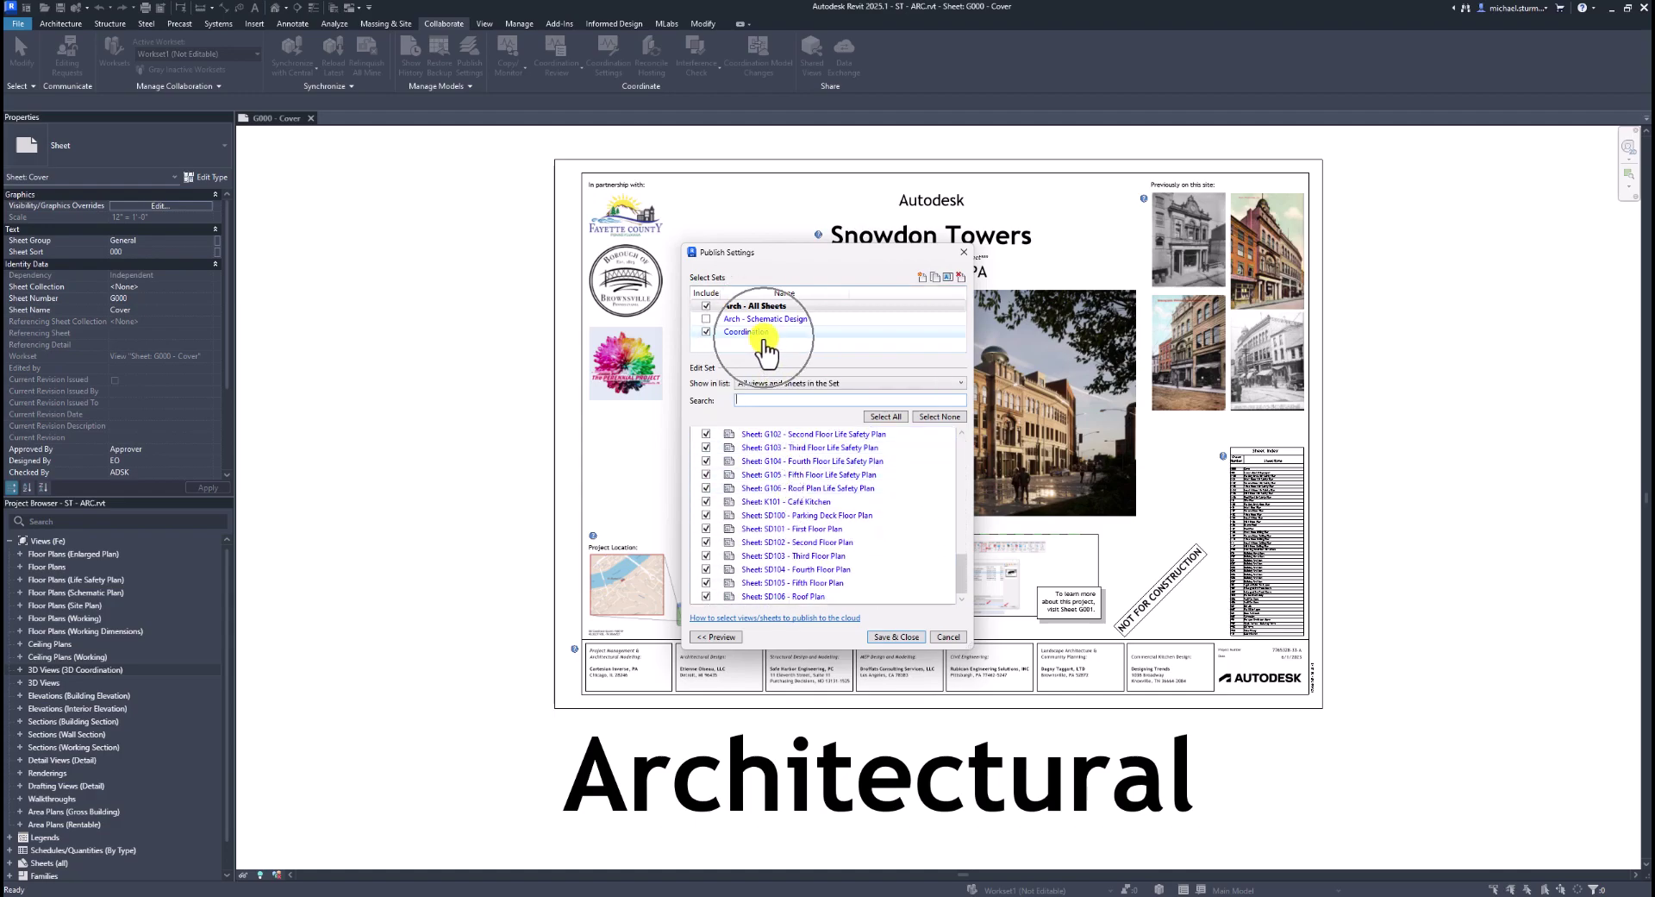
click(758, 457)
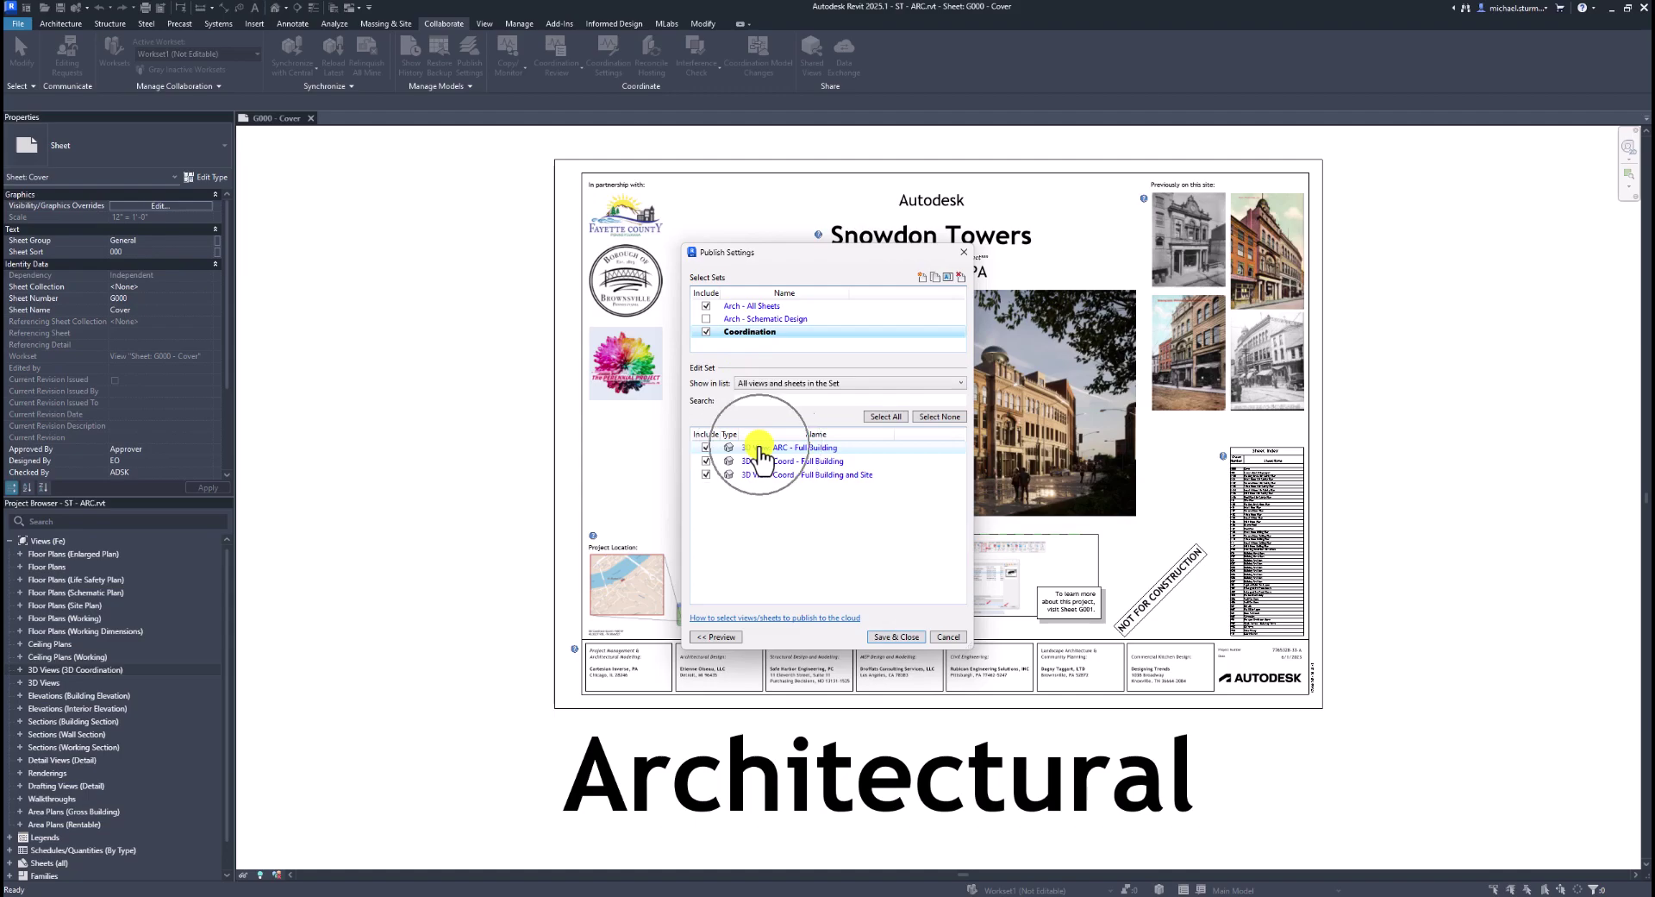
click(882, 636)
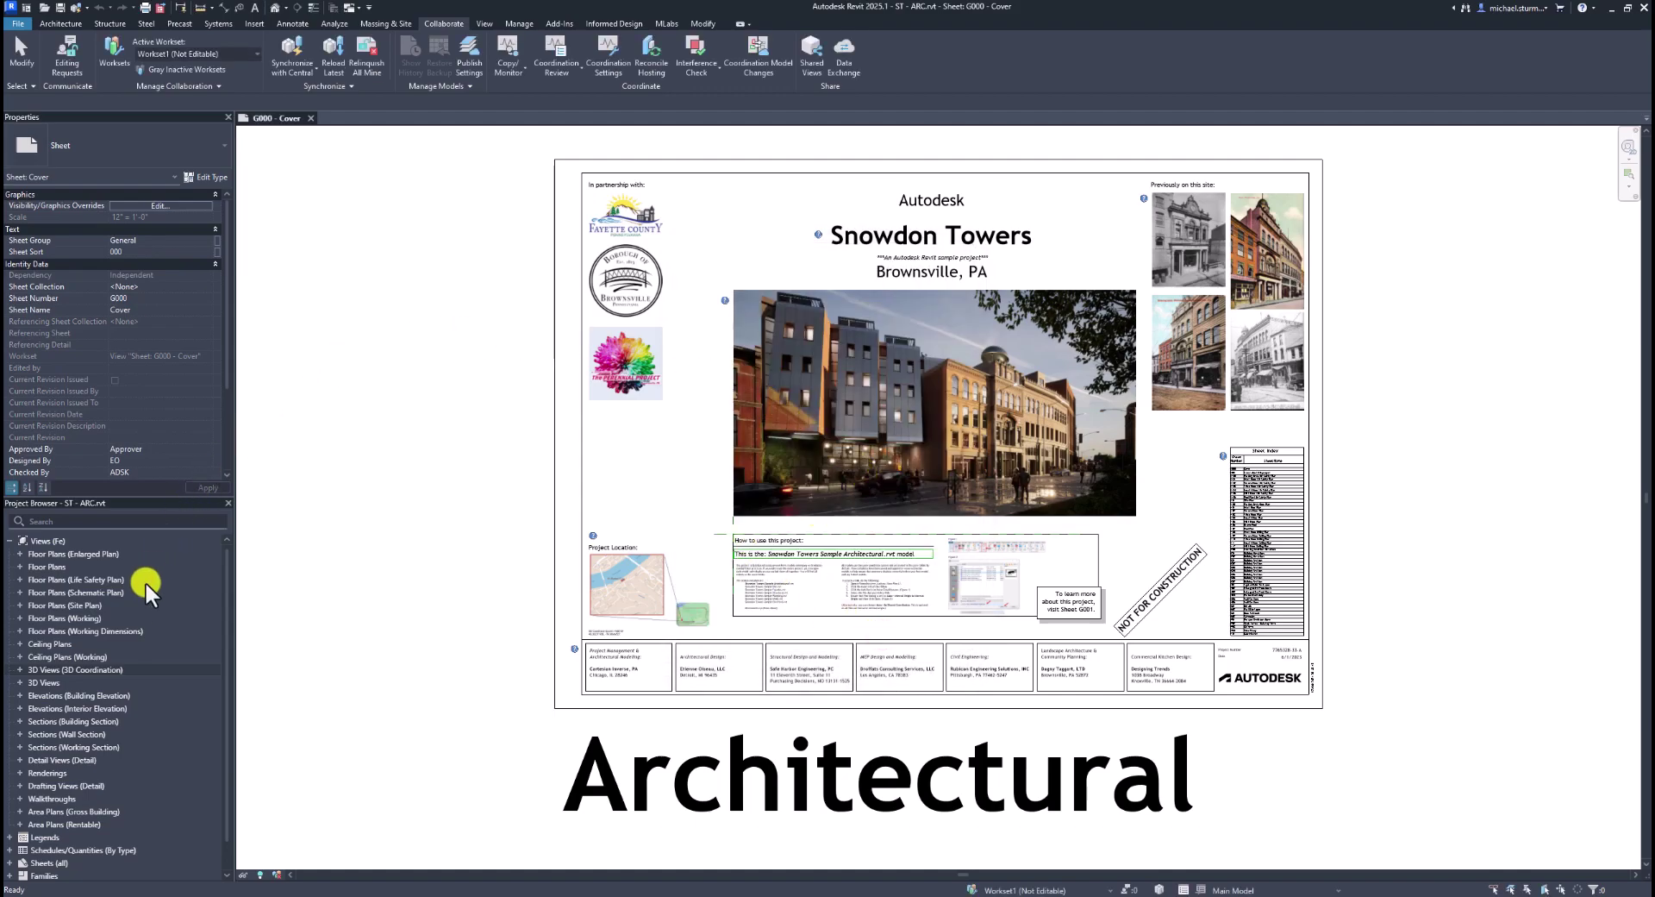
Step: Open the L1 floor plan from the Project Browser
click(19, 567)
click(41, 592)
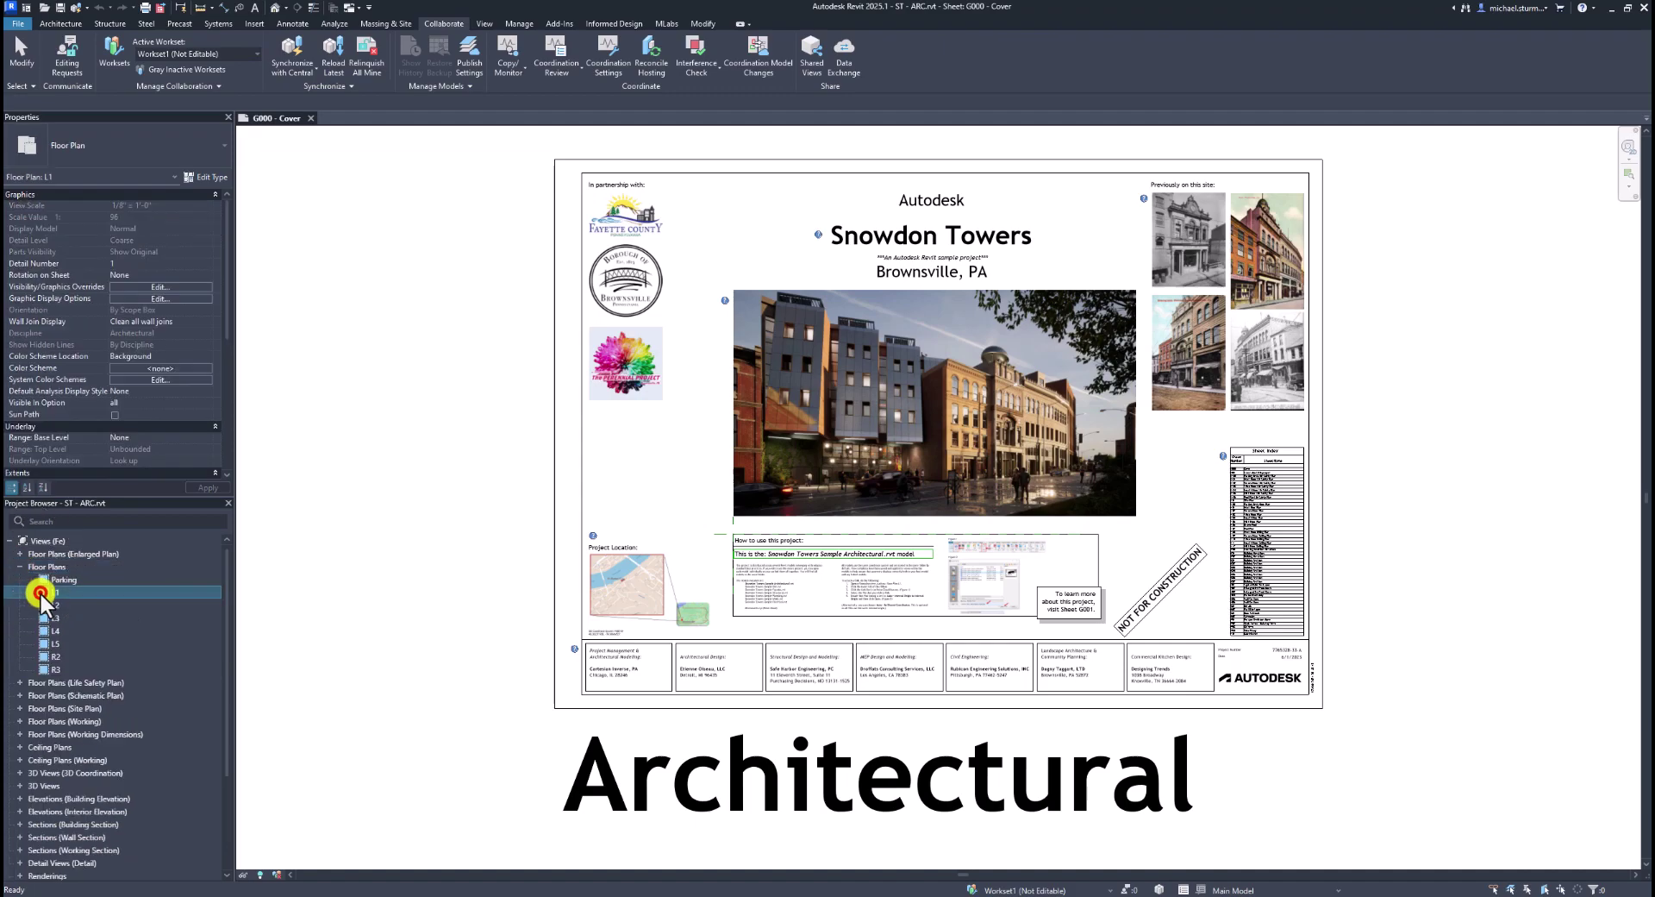
double_click(40, 593)
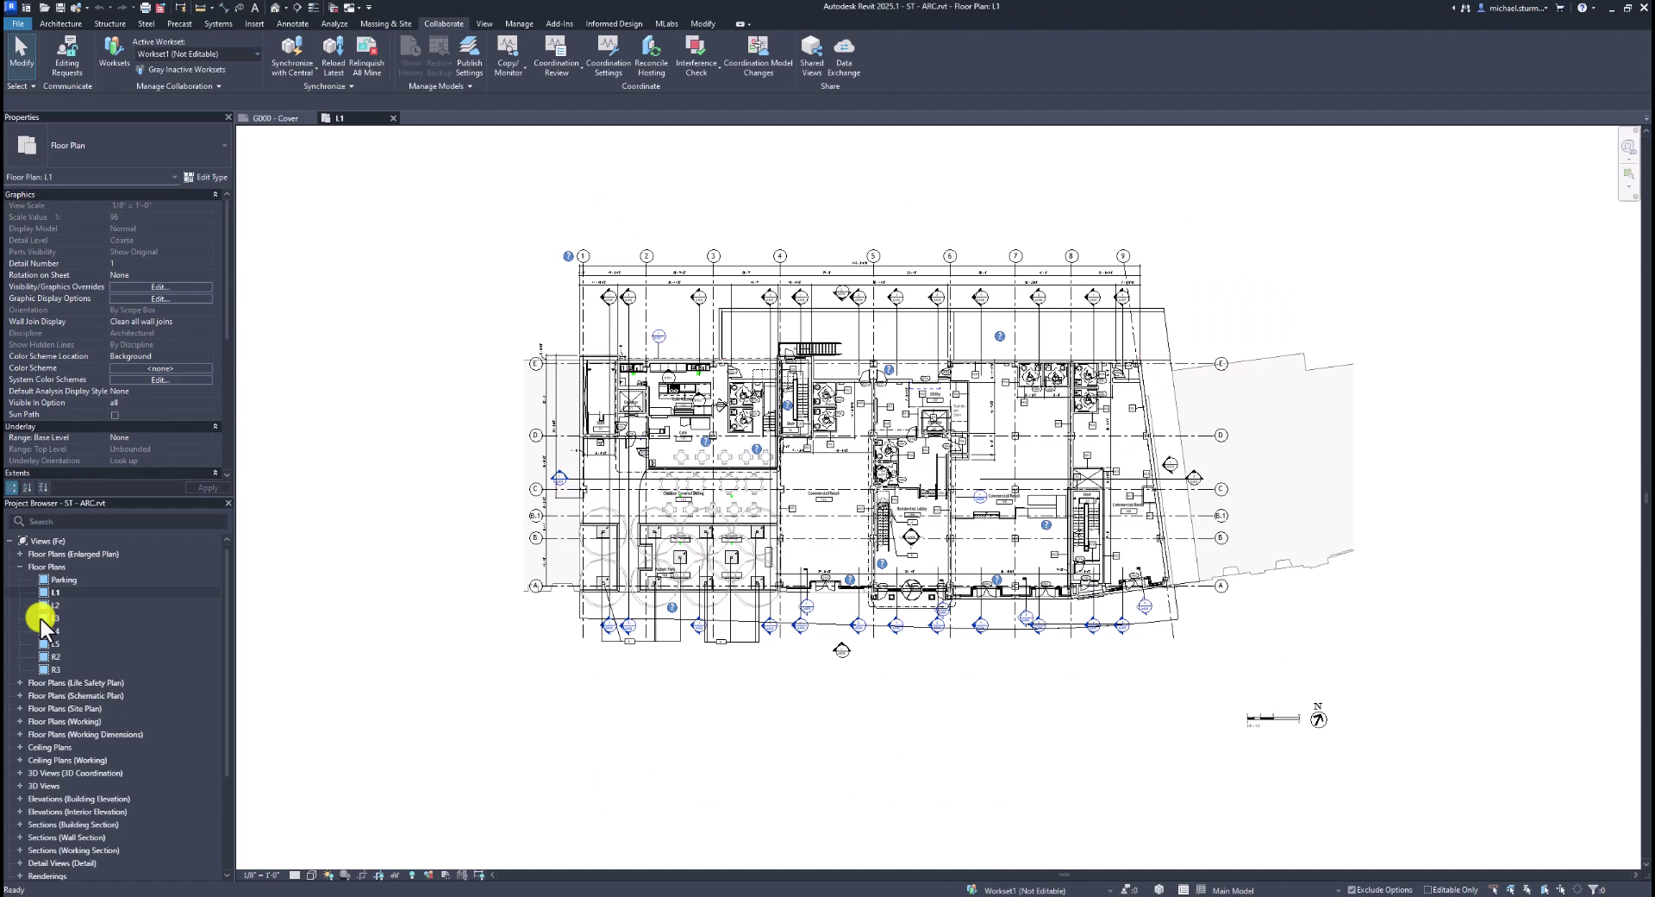
scroll(693, 411, up, 2)
scroll(693, 412, up, 3)
scroll(693, 411, up, 3)
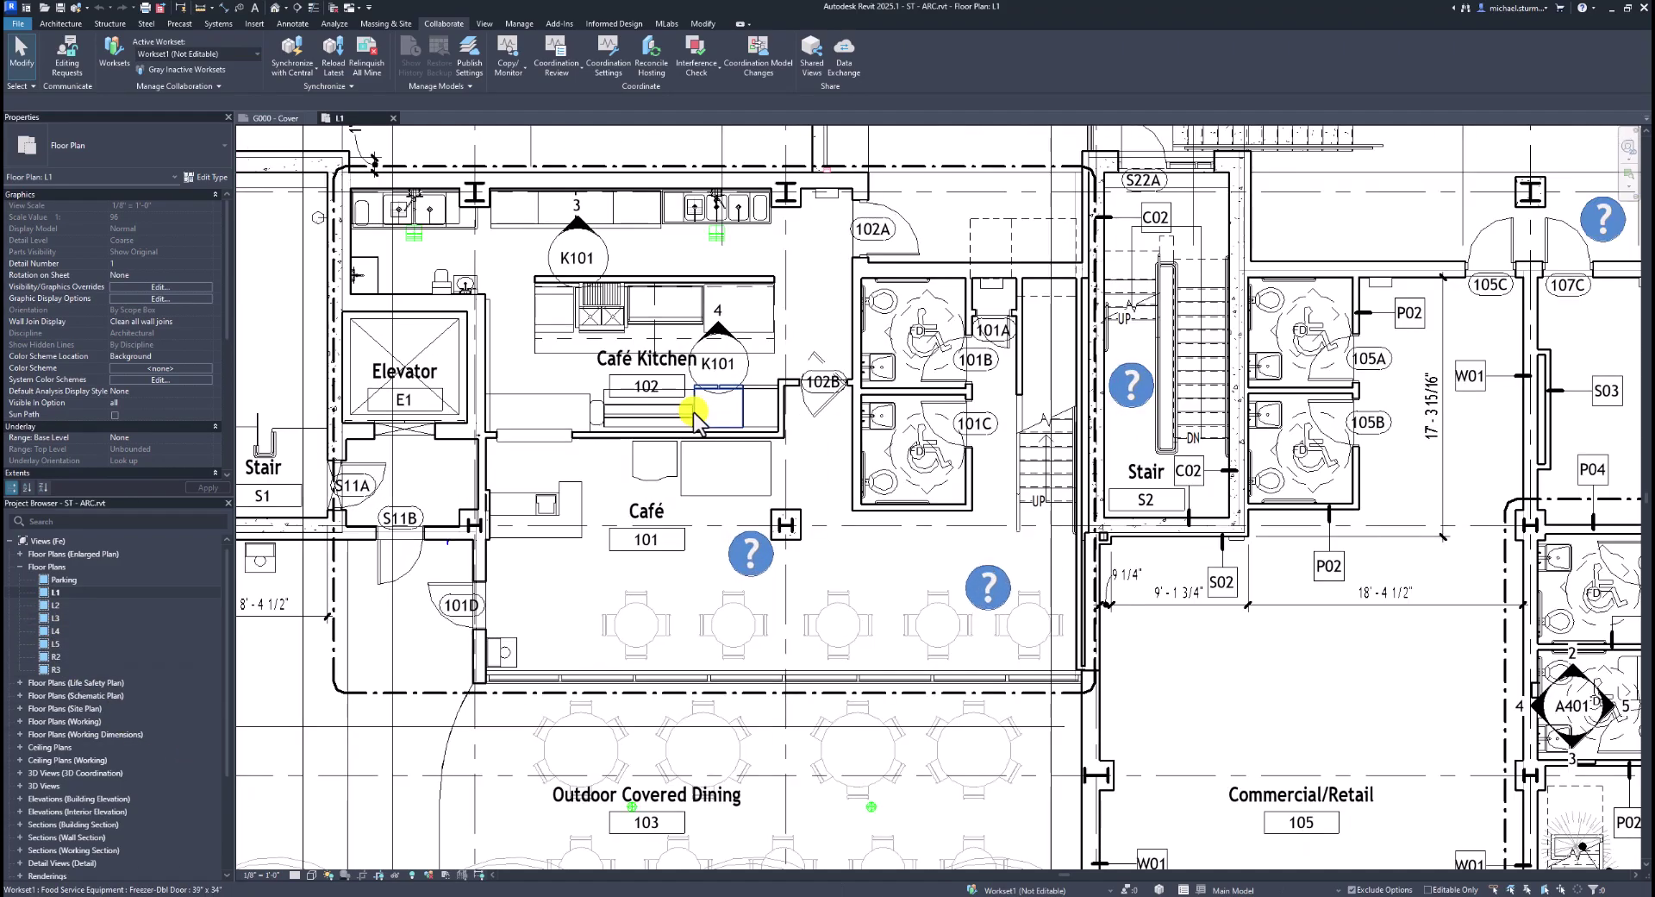
Step: Go to the Café Kitchen Plan view through the K101 kitchen callout
middle_drag(693, 411, 700, 540)
click(665, 251)
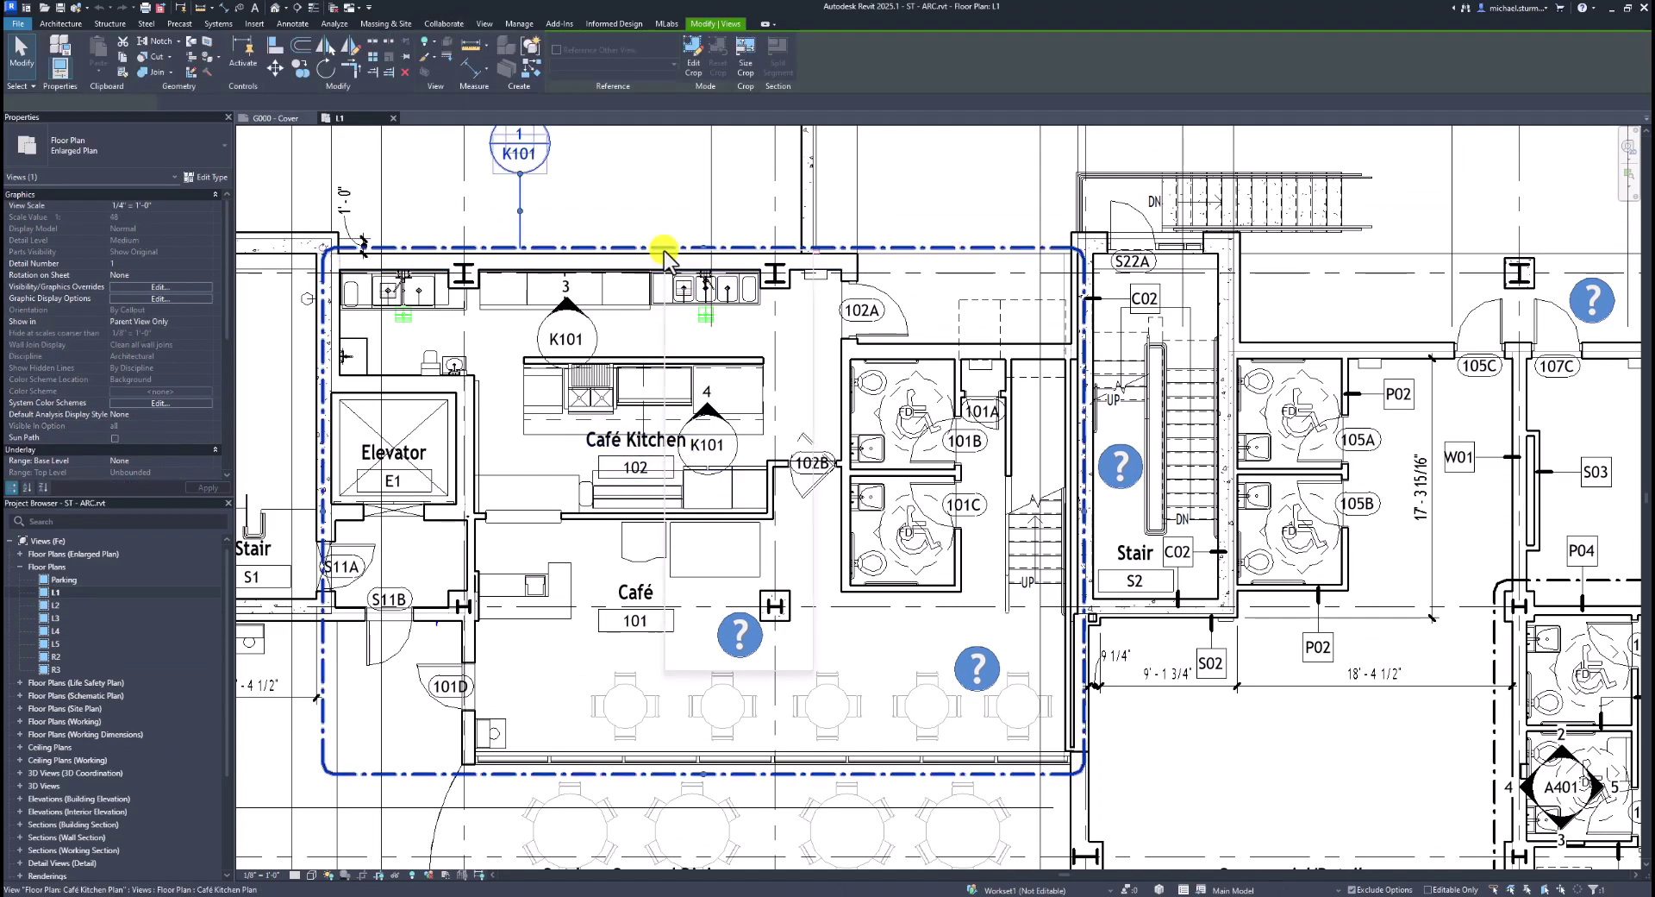
right_click(665, 251)
click(693, 325)
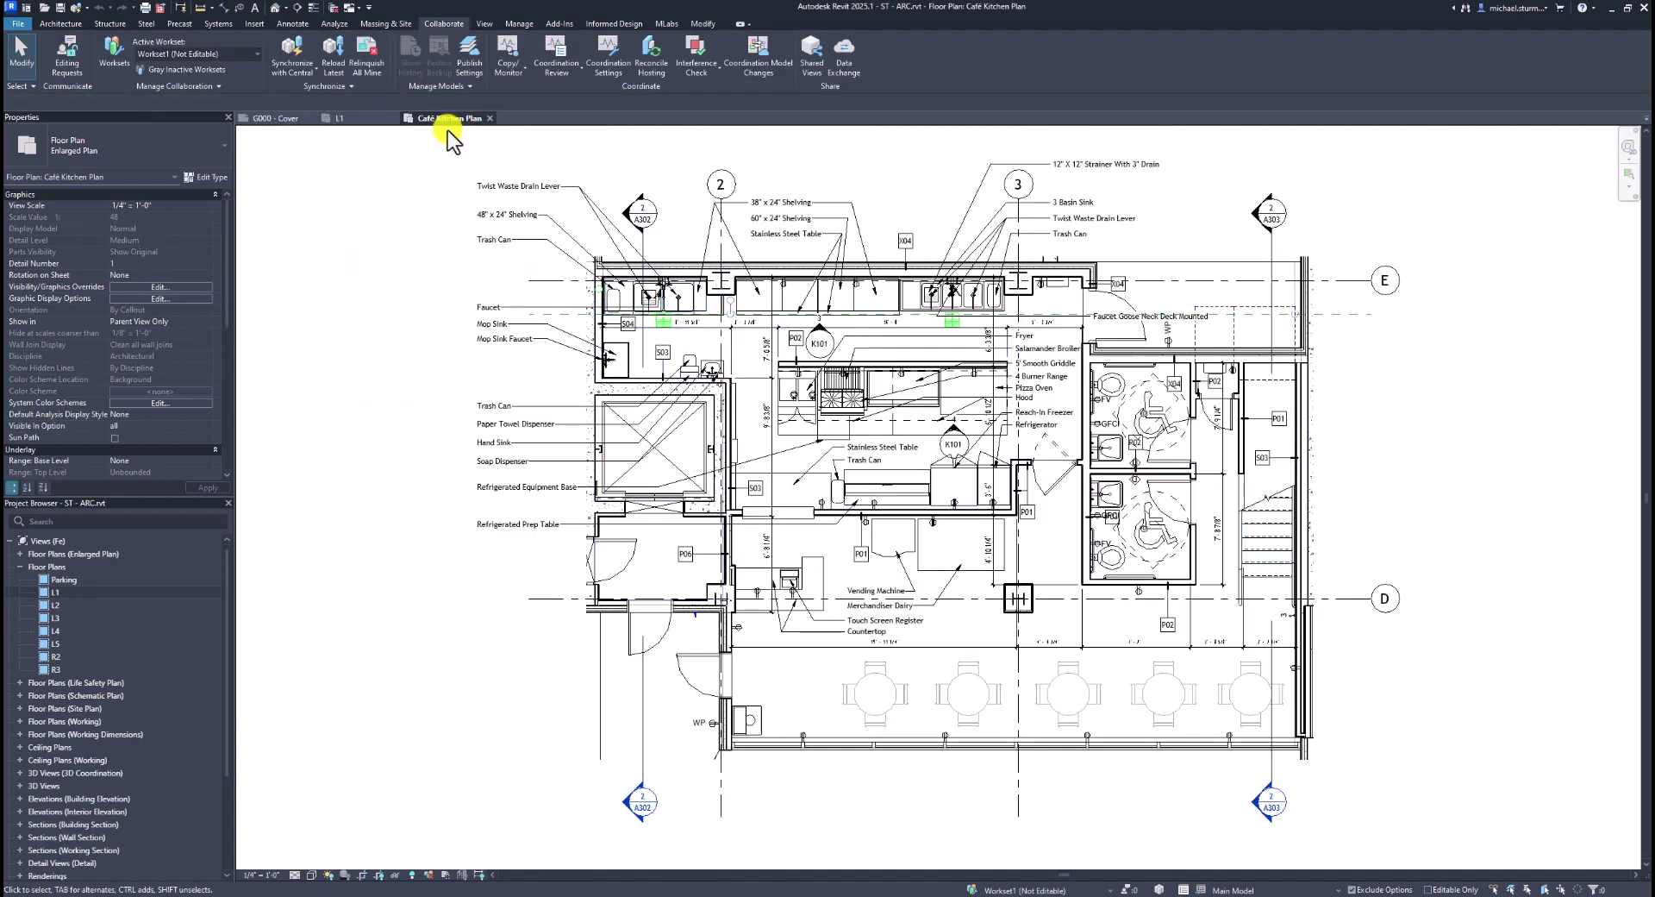
click(19, 773)
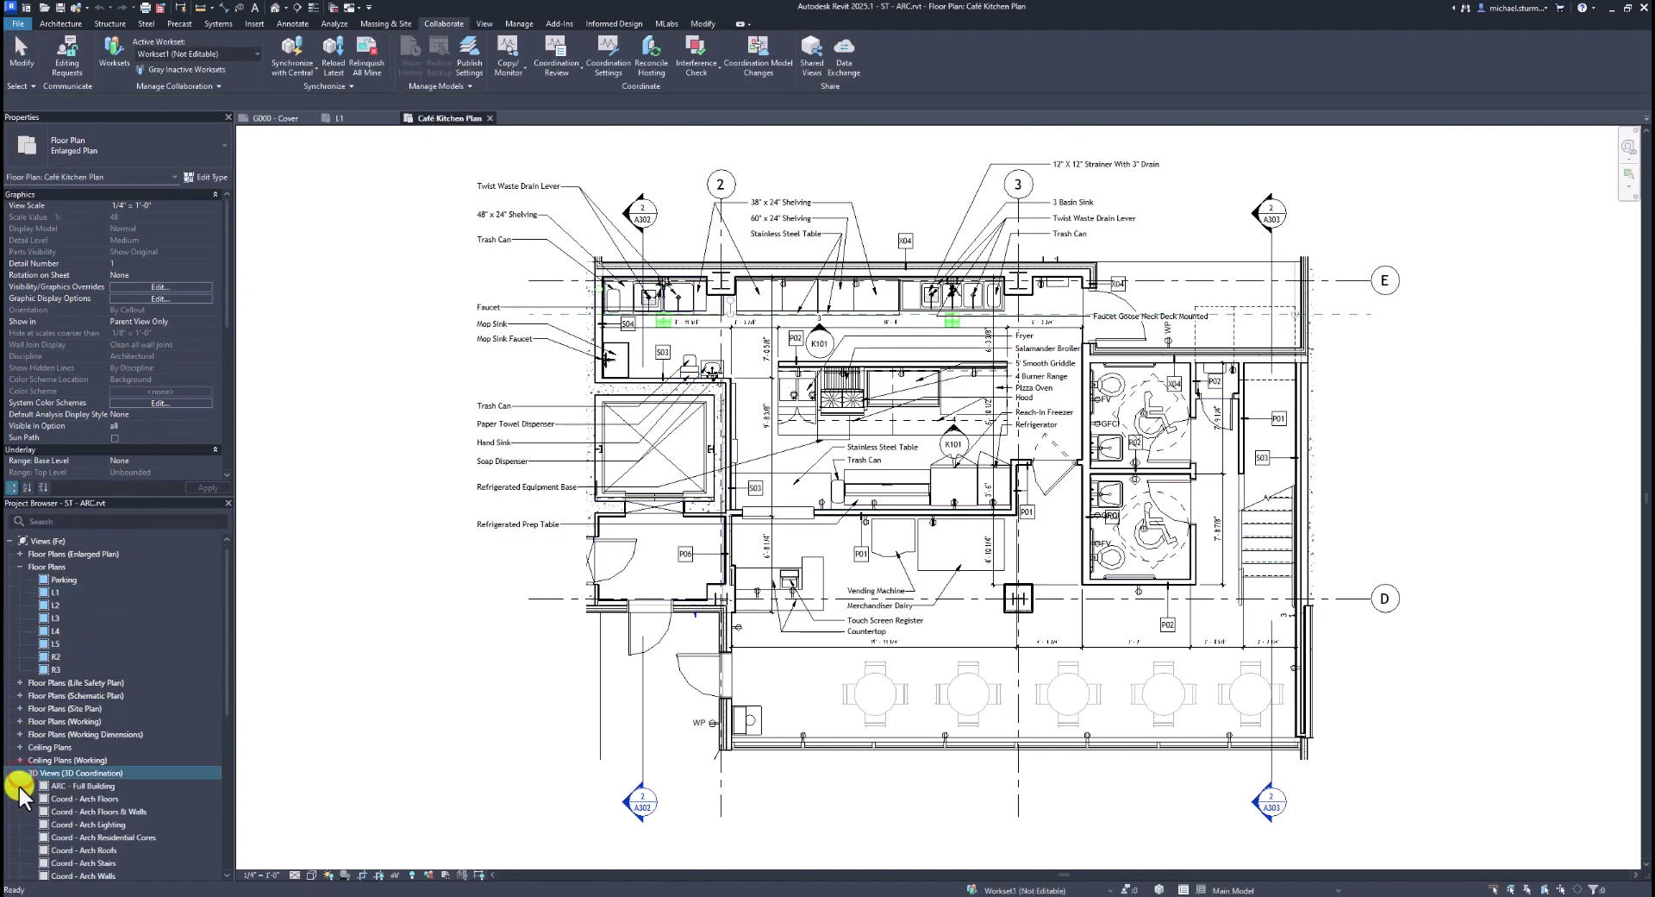
Step: Open the ARC - Full Building 3D view and duplicate it
double_click(81, 785)
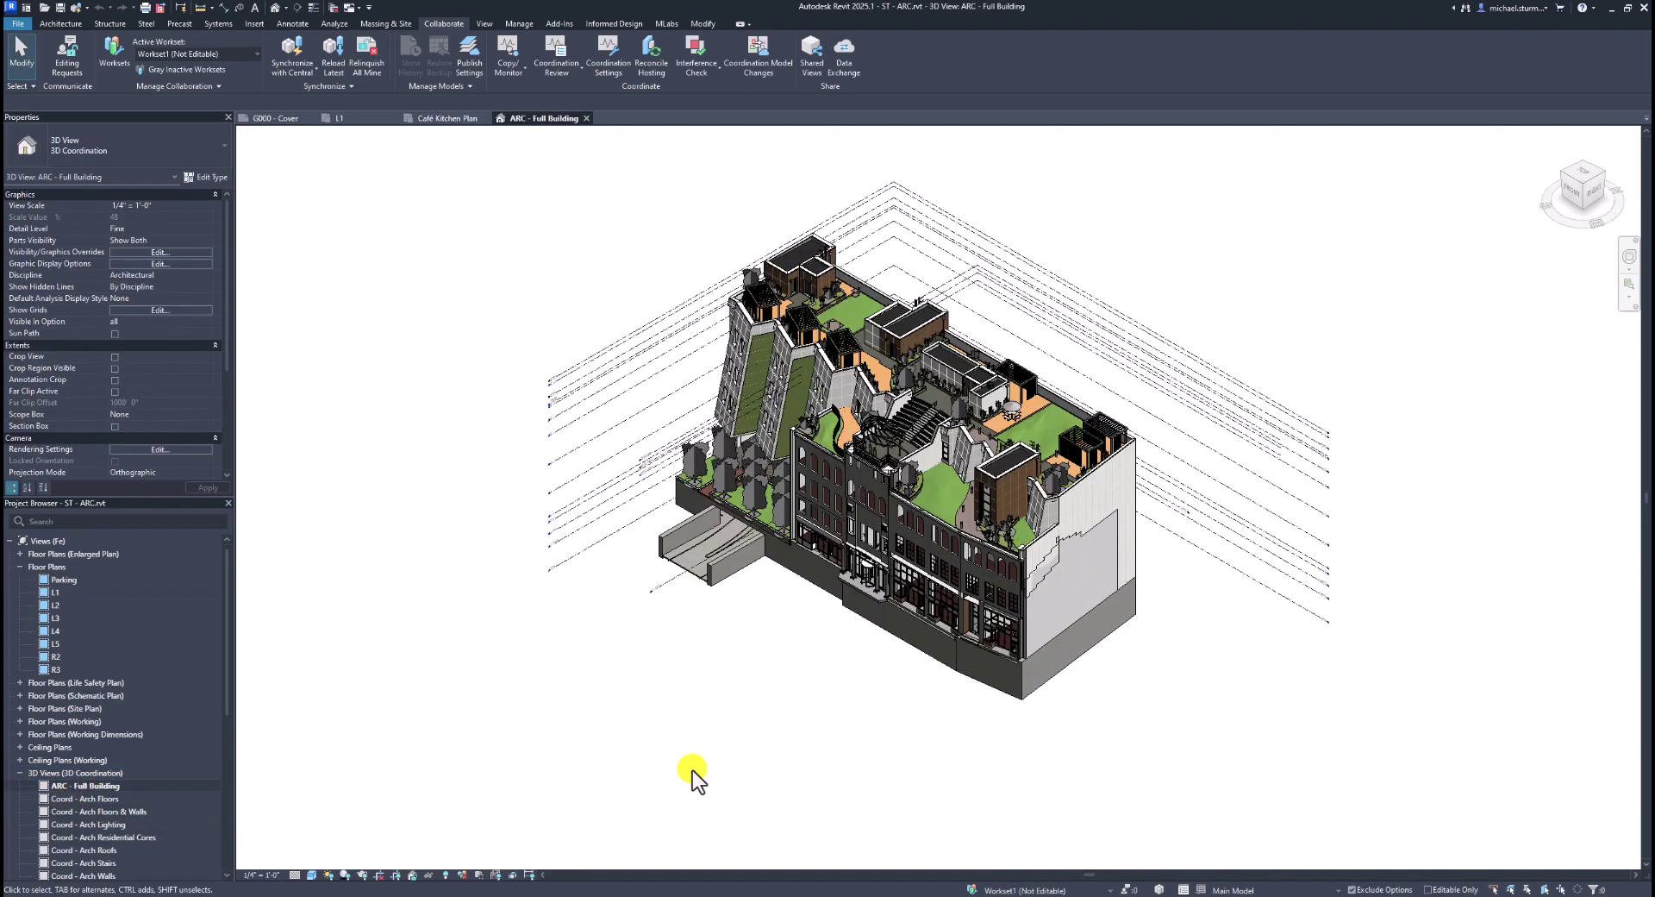
right_click(117, 784)
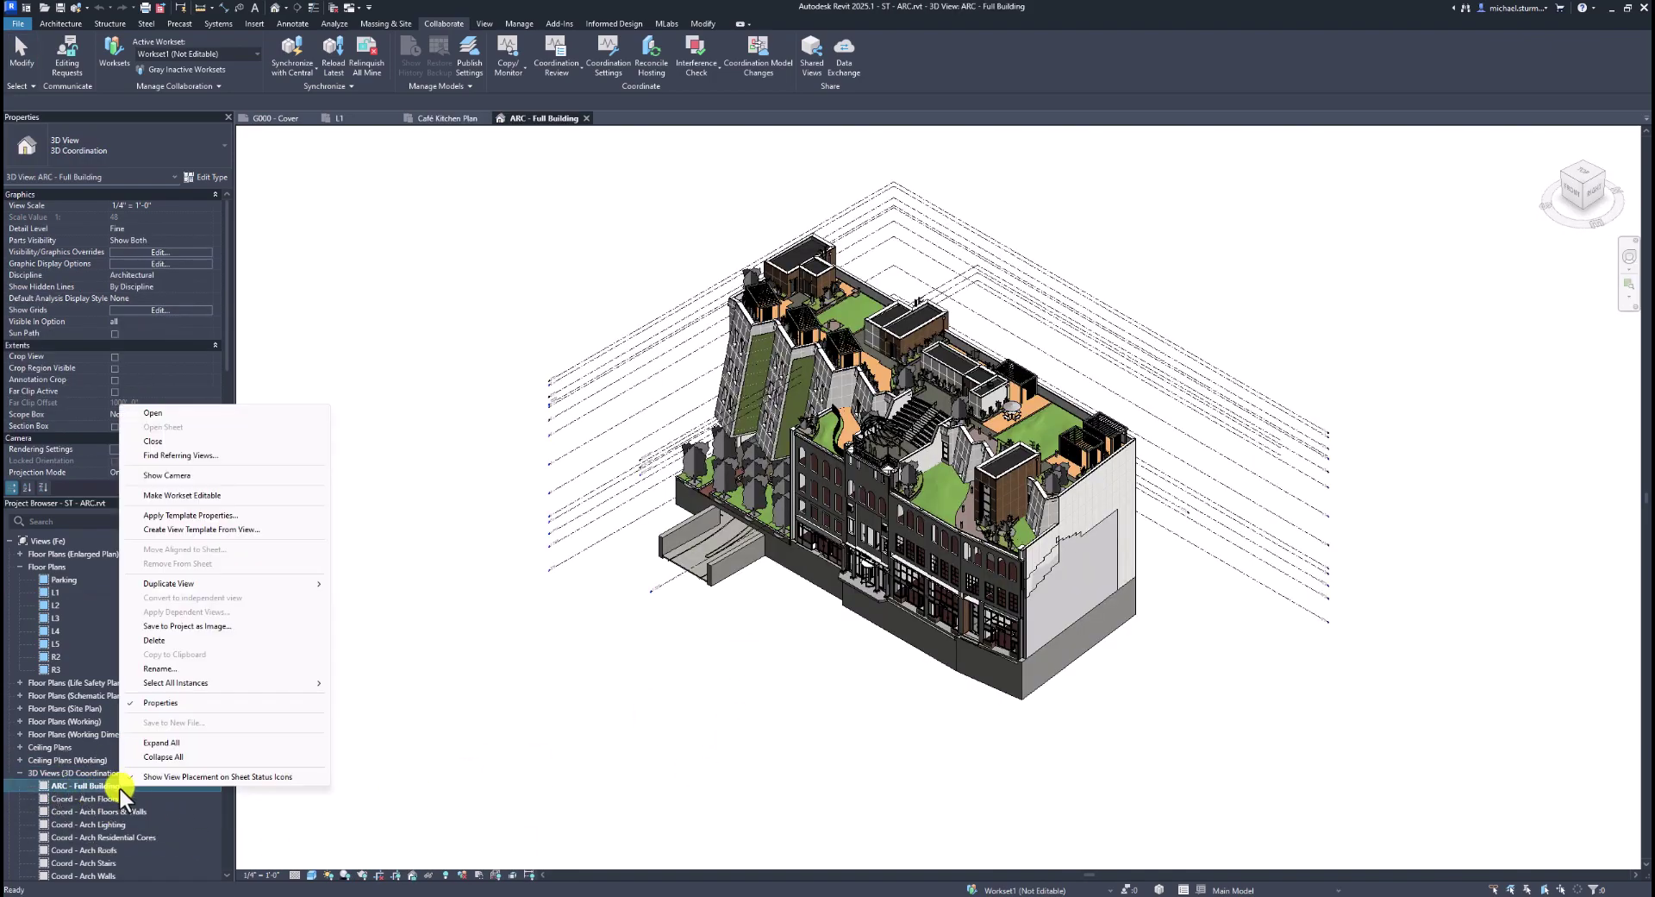
mouse_move(168, 583)
click(347, 582)
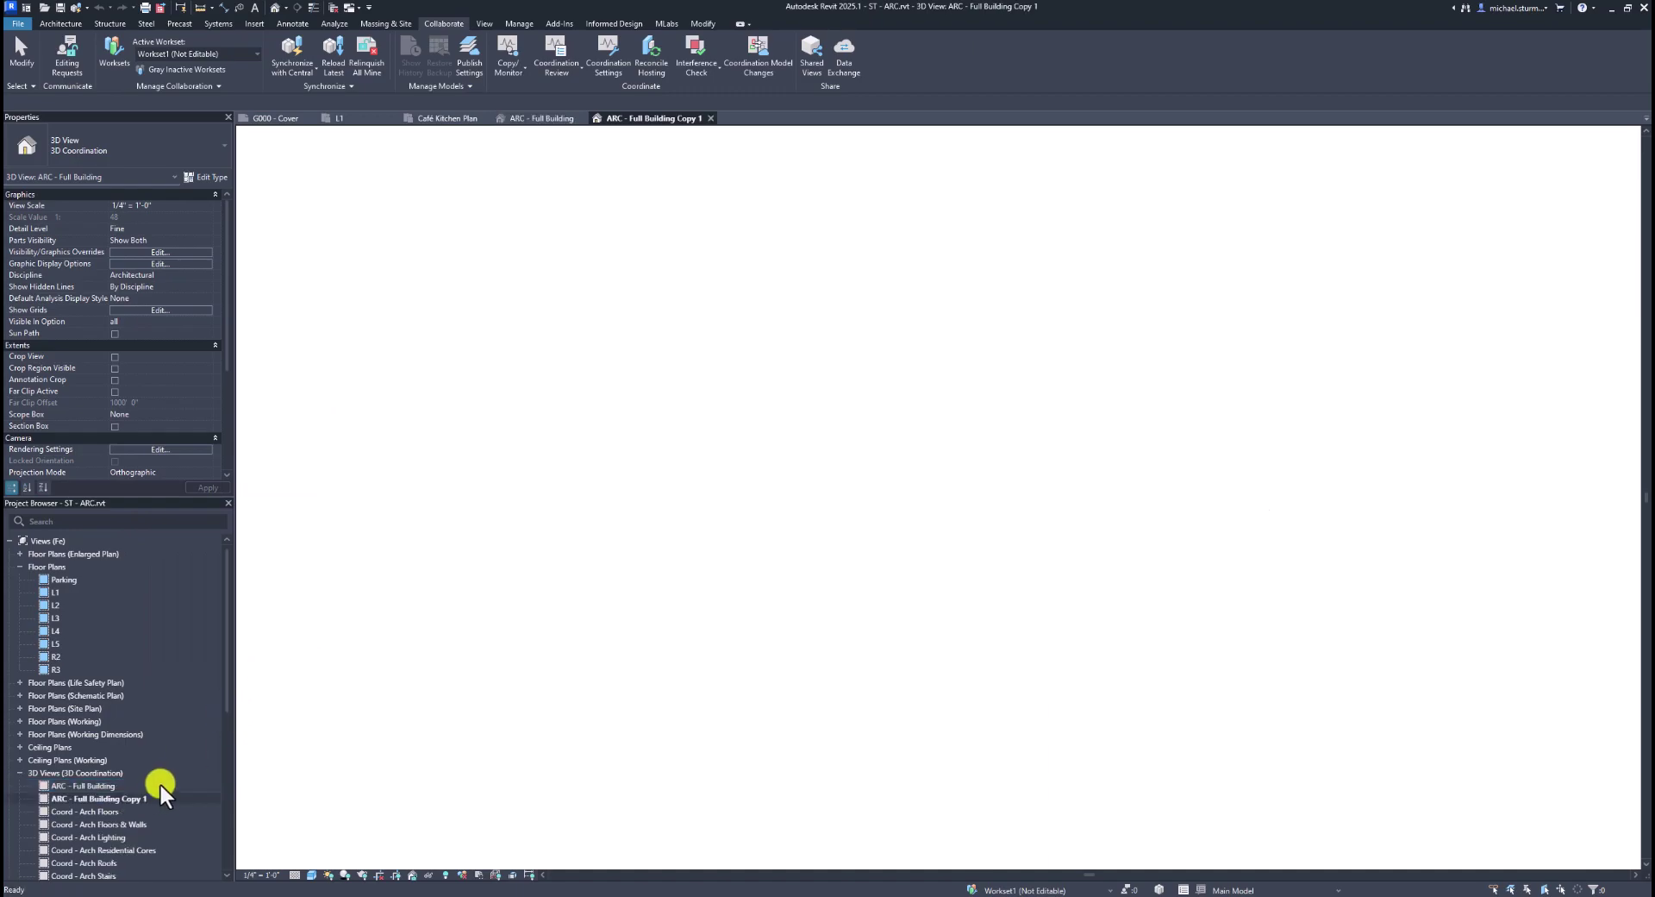
Step: Rename ARC - Full Building Copy 1 to 'ARC - Cafe Kitchen'
right_click(144, 798)
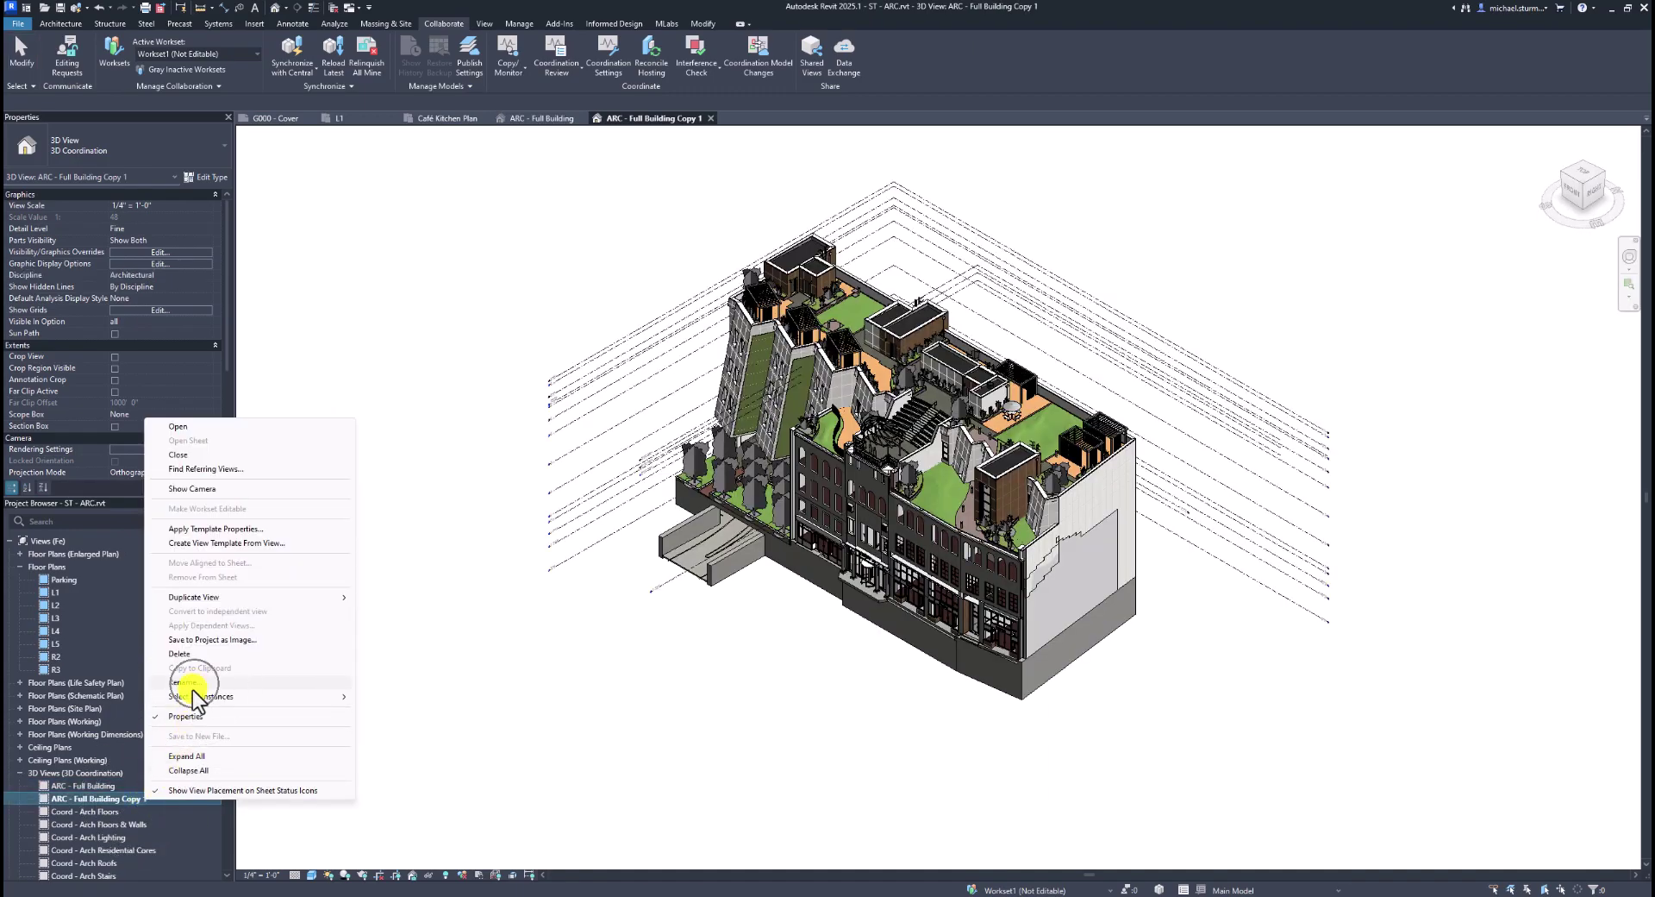
click(193, 684)
click(145, 798)
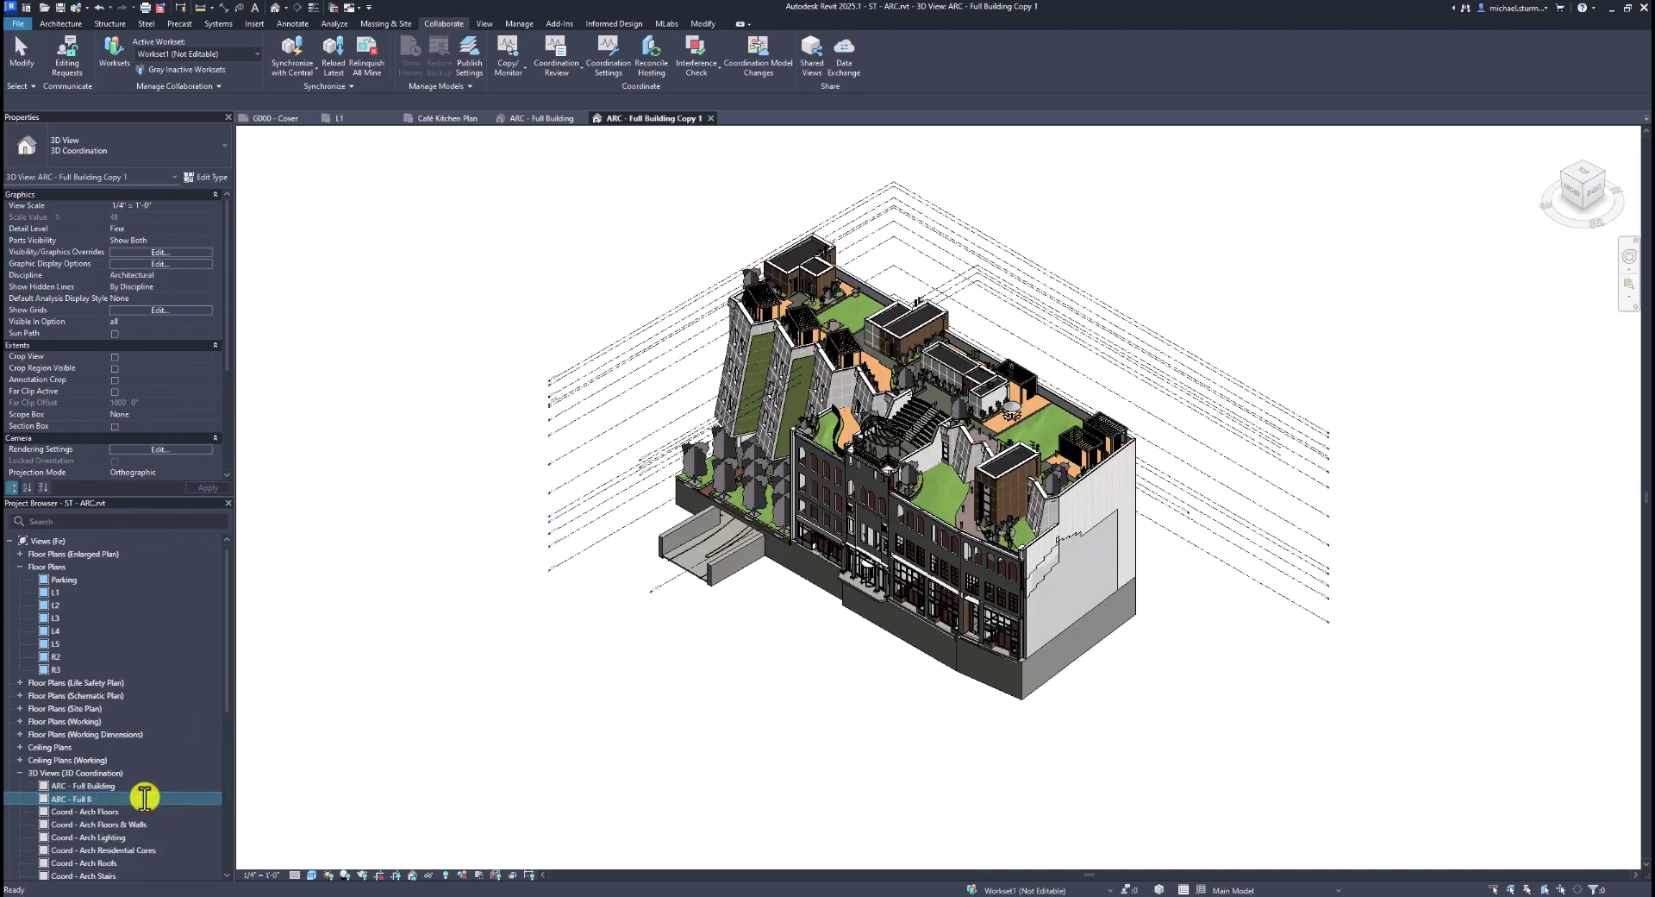
text(tchen)
key(Return)
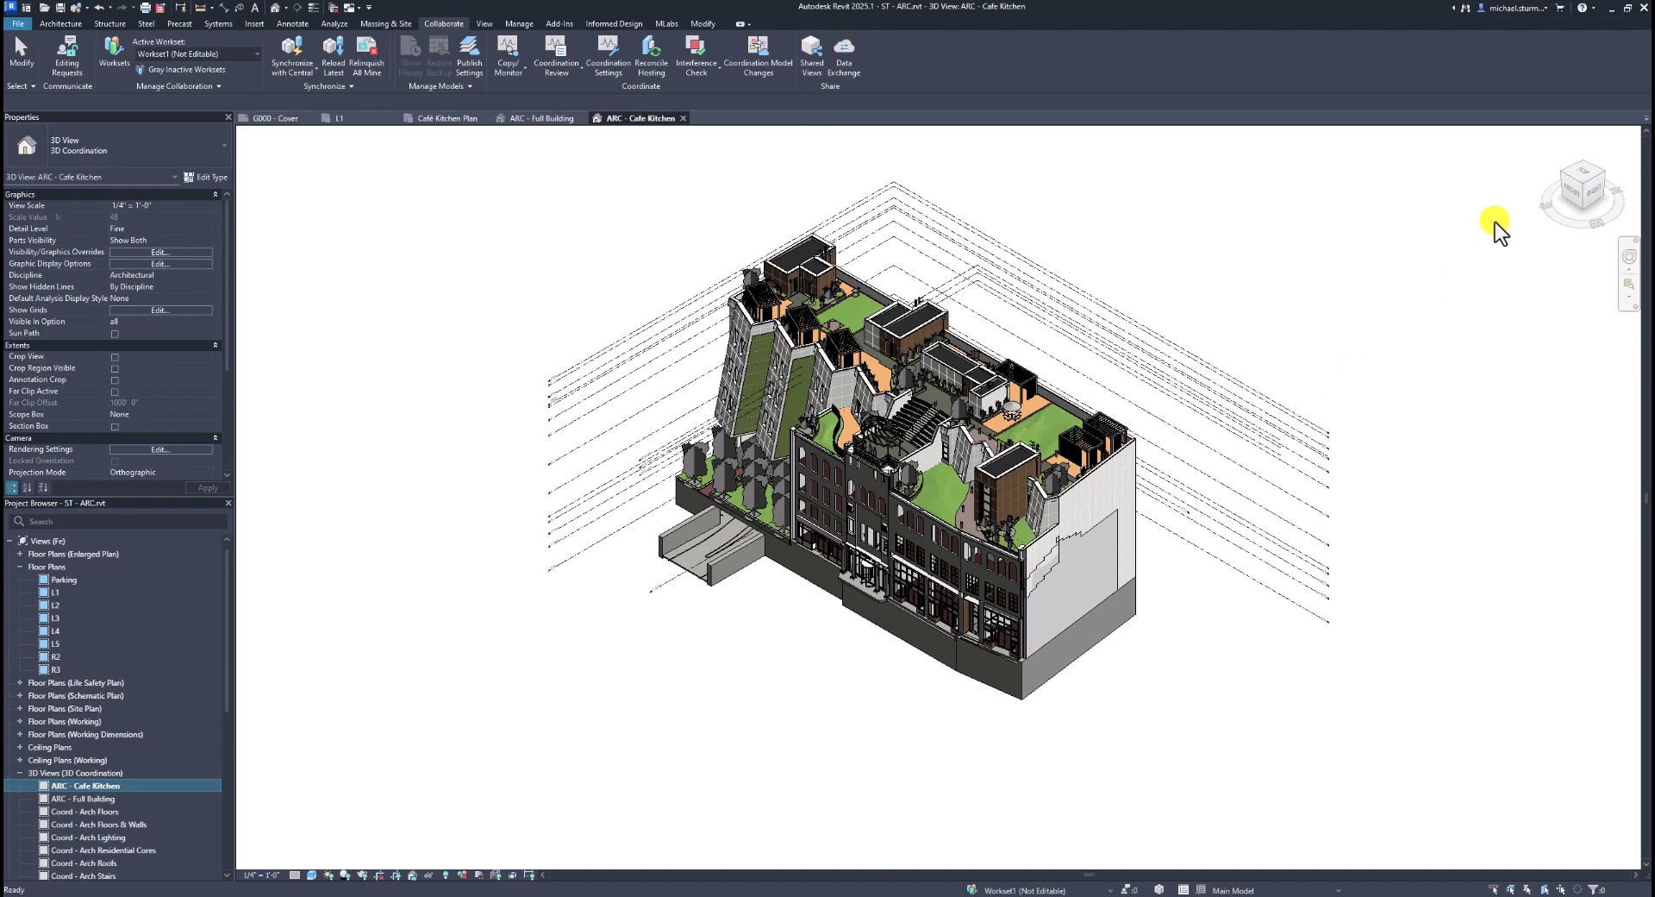
Step: Orient the 3D view to the Café Kitchen Plan and show it from an isometric corner
right_click(1575, 183)
mouse_move(1529, 347)
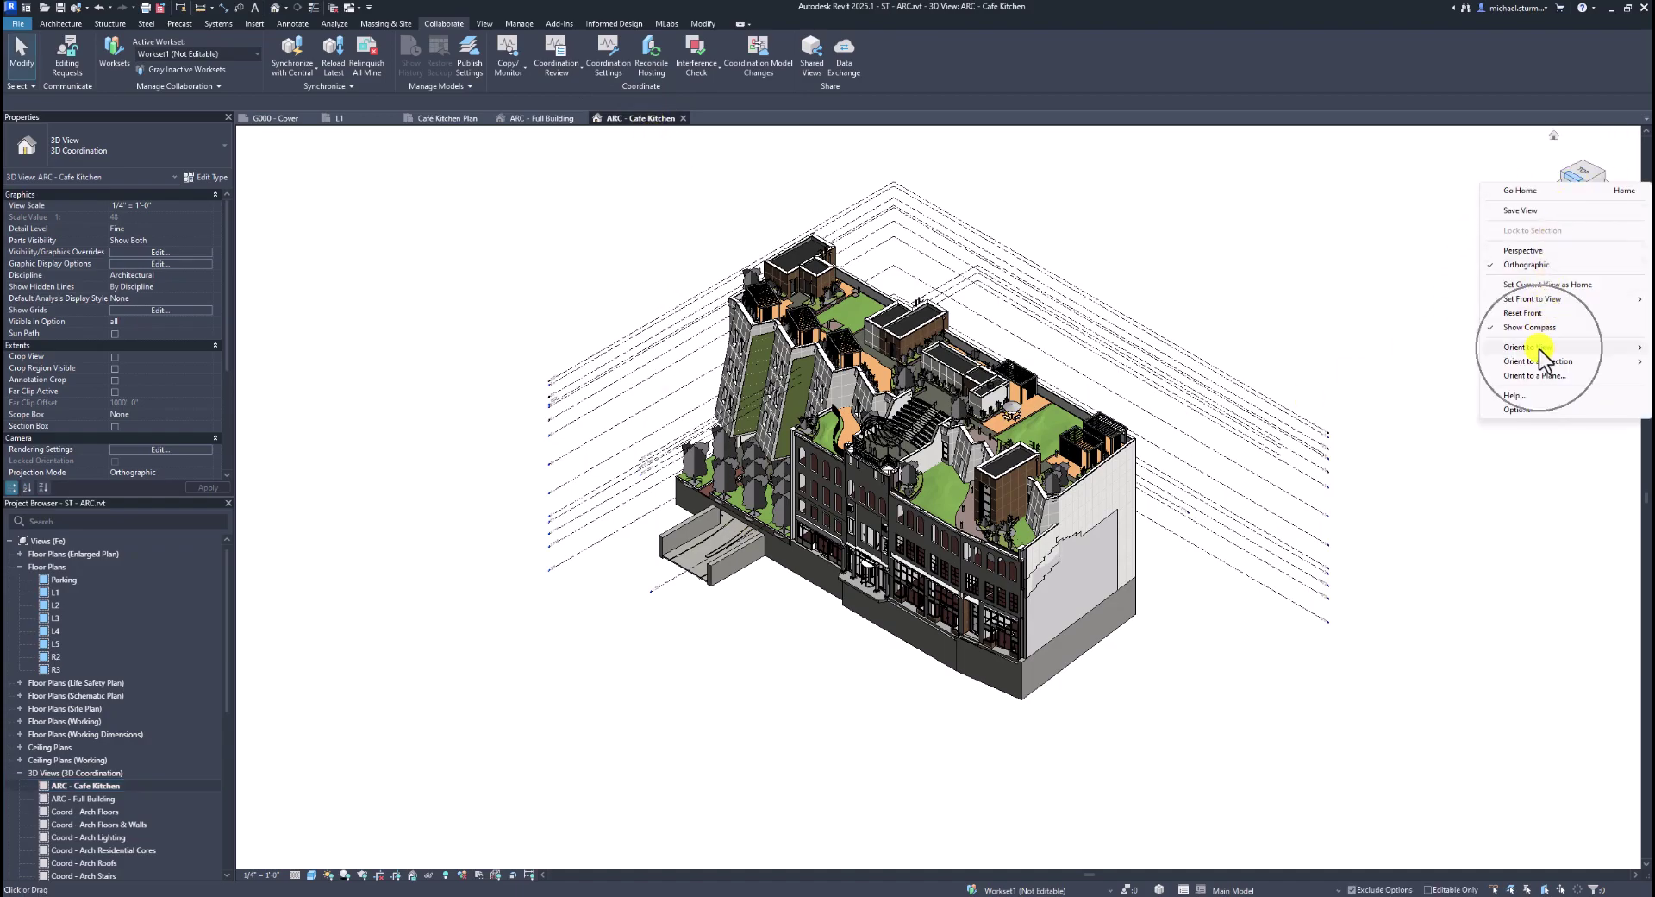
mouse_move(1445, 345)
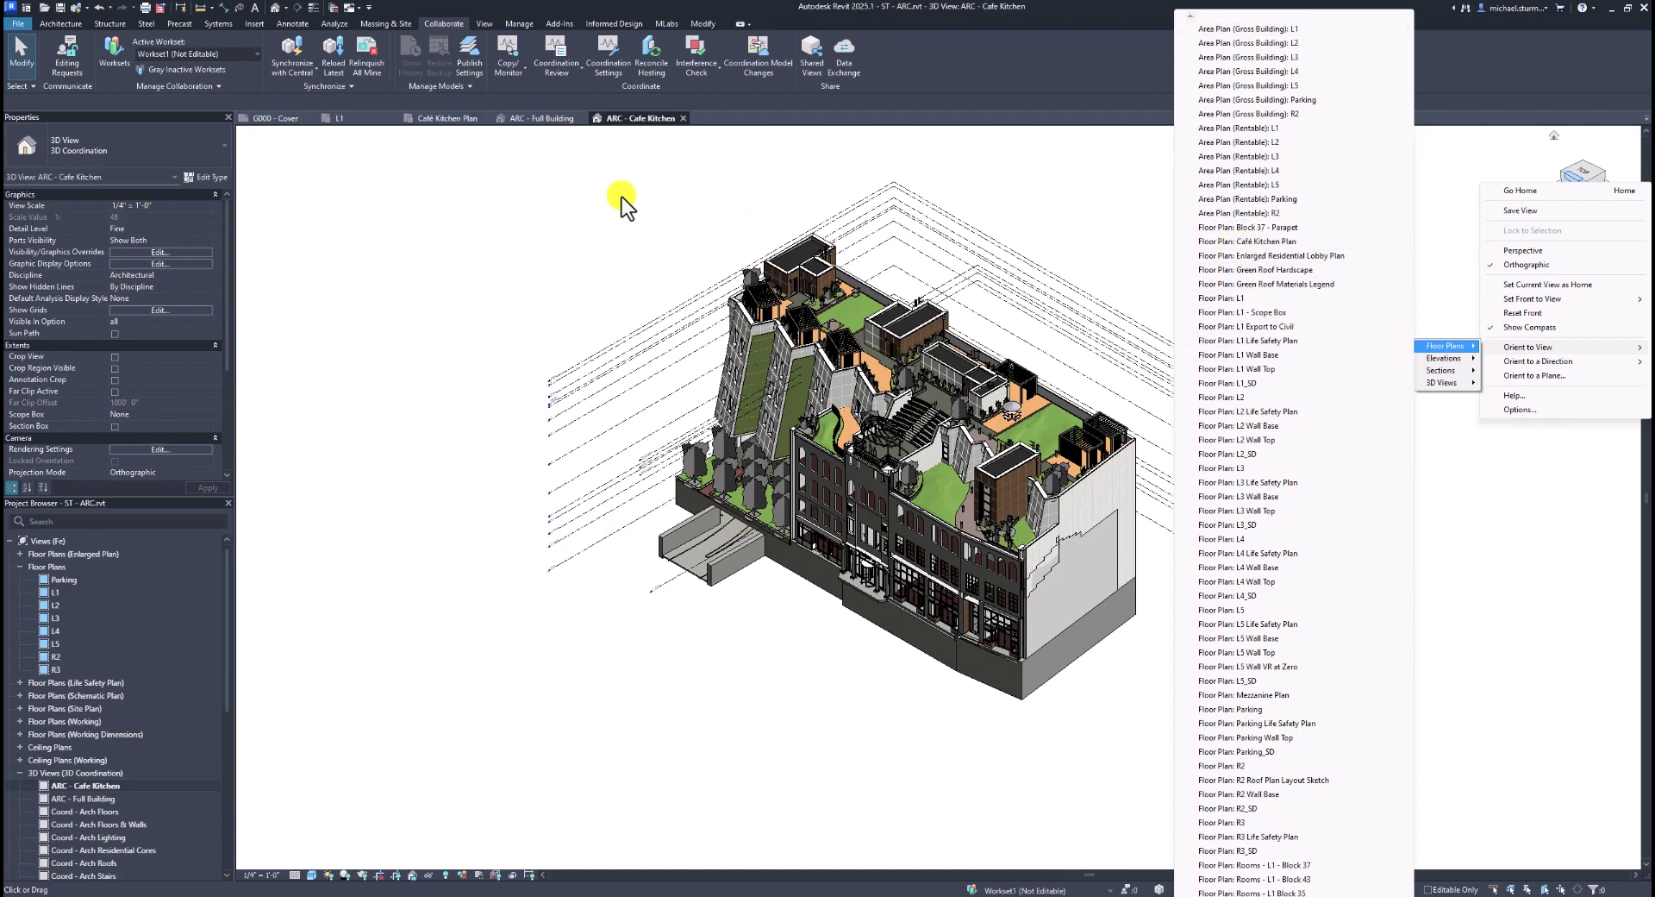
click(1226, 247)
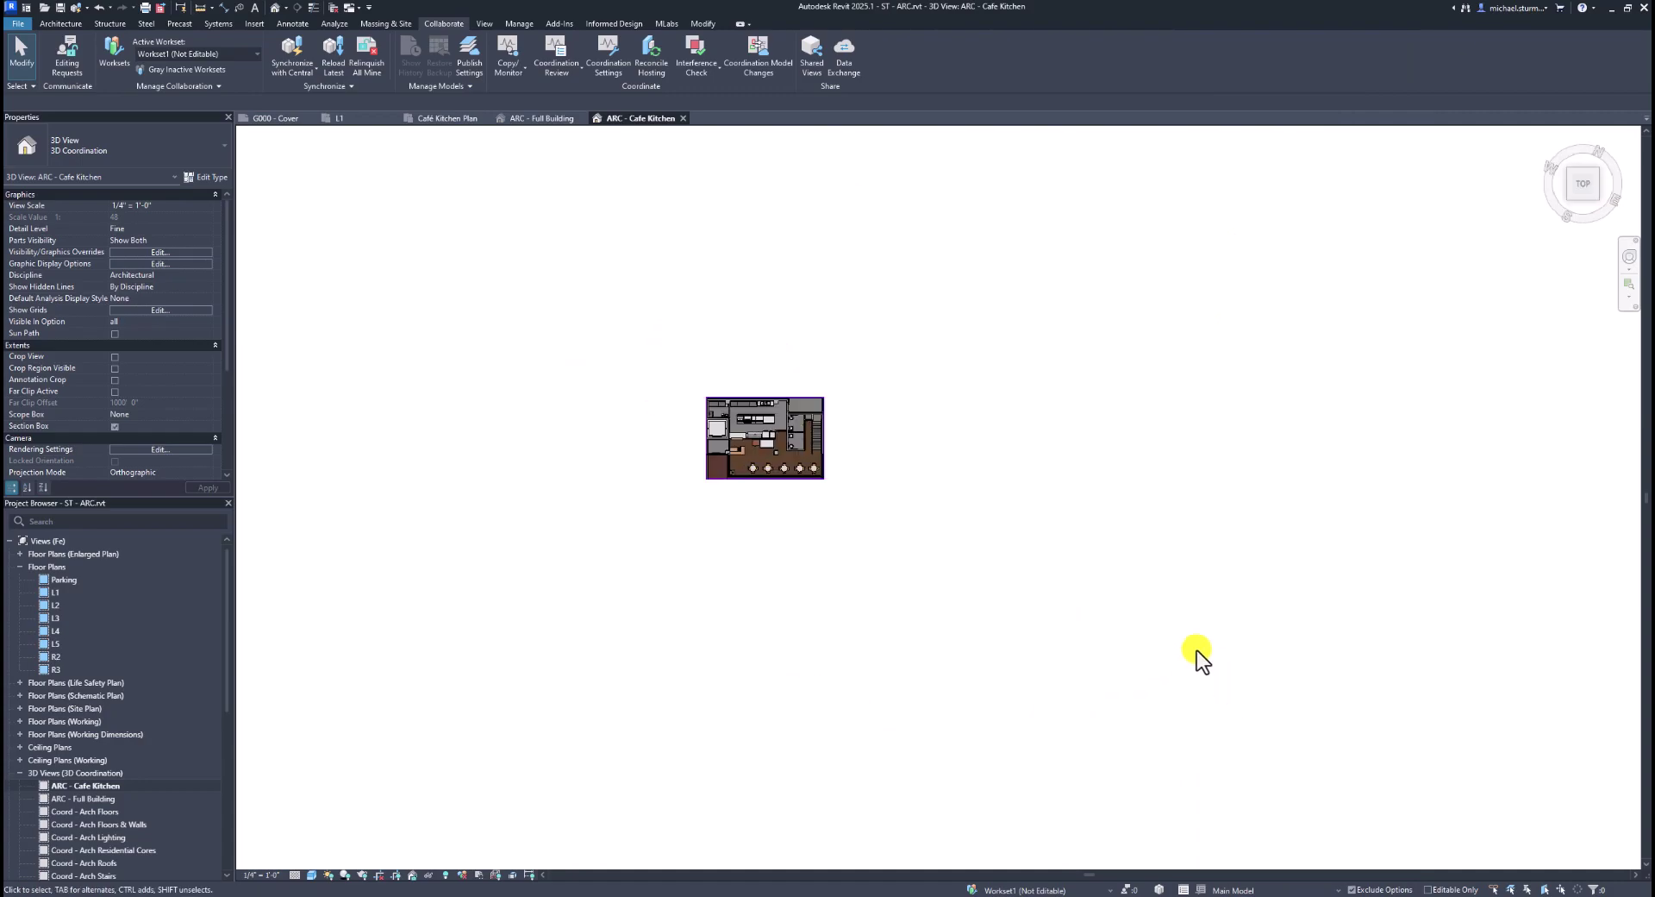
click(1597, 195)
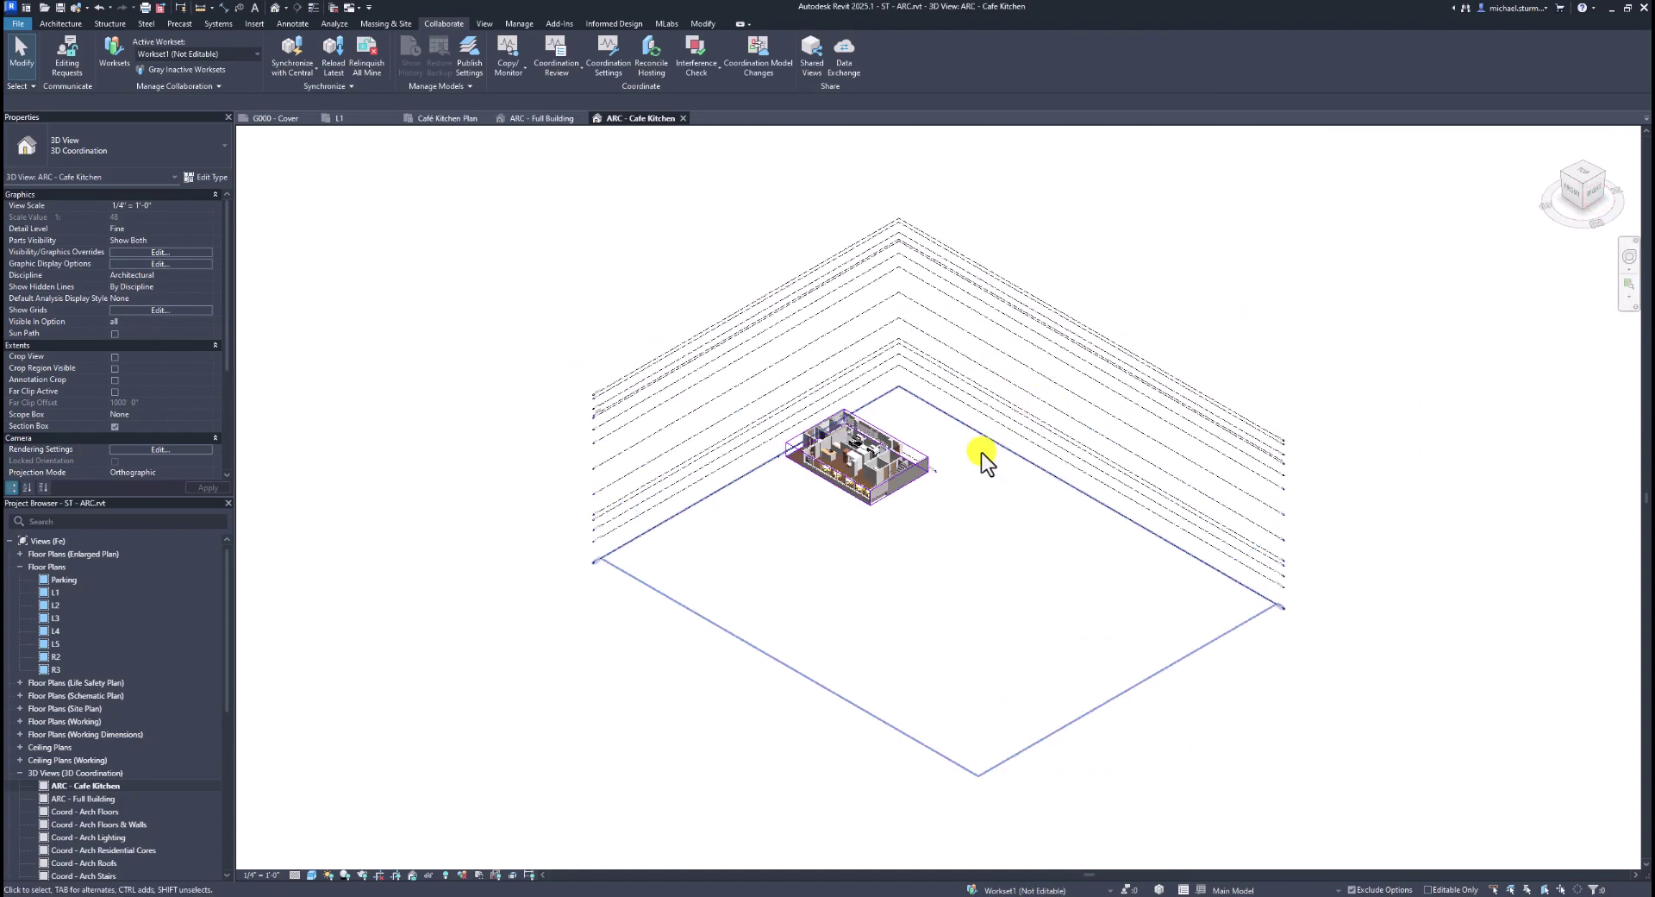
scroll(857, 500, up, 3)
scroll(862, 510, up, 3)
scroll(852, 588, down, 1)
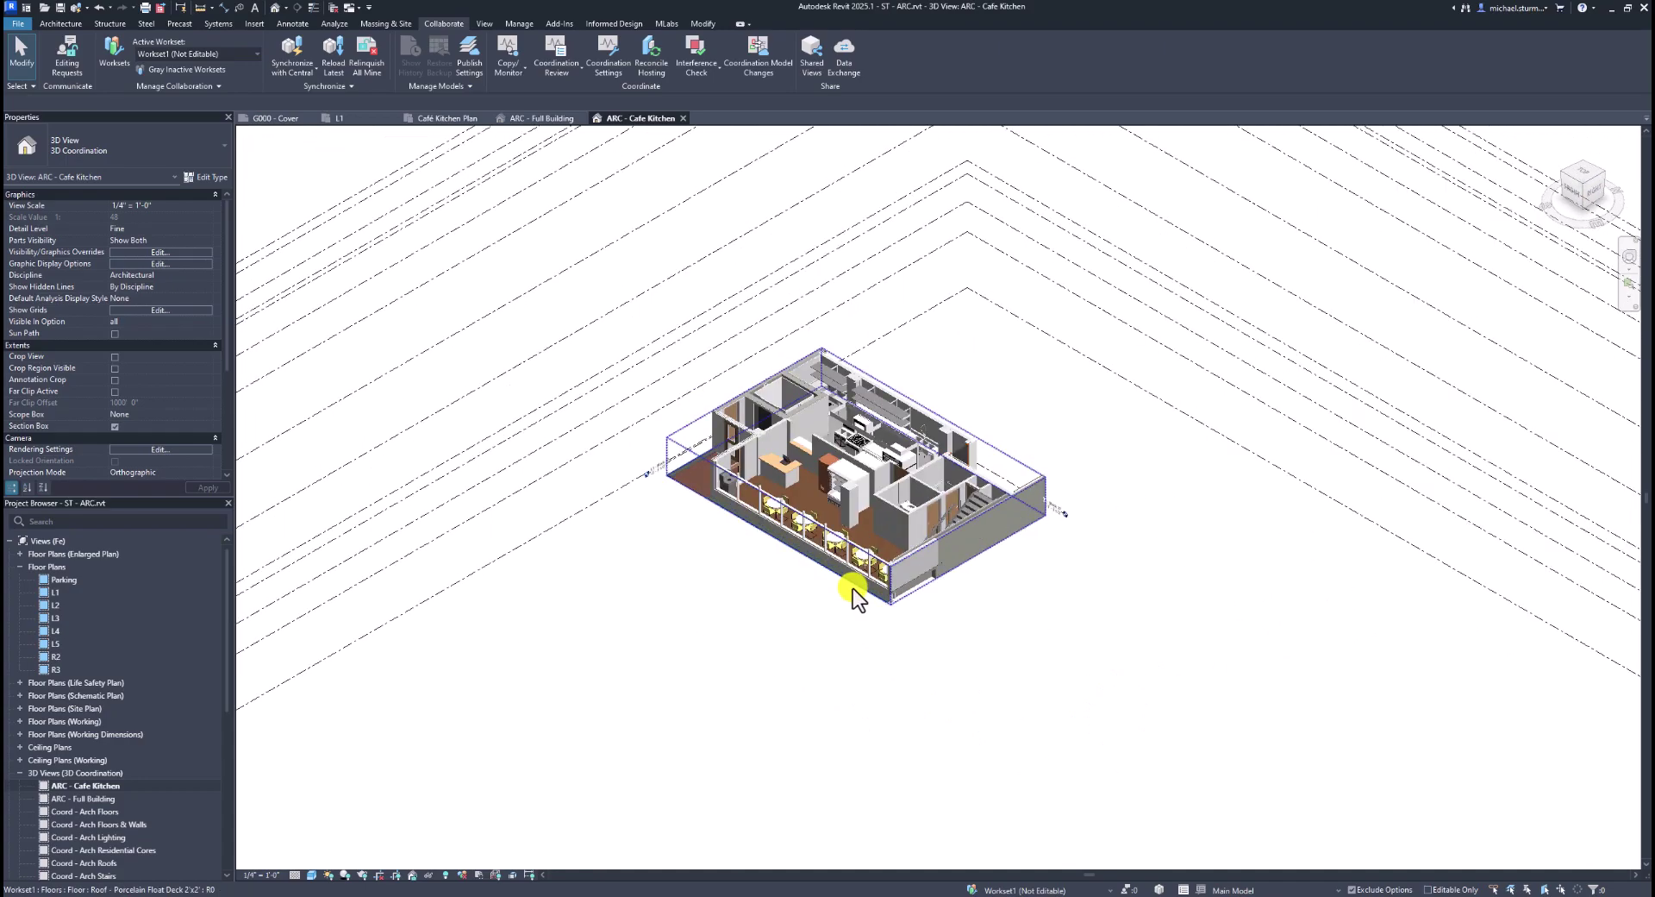
scroll(851, 588, down, 2)
Step: Turn off the Levels annotation category in Visibility/Graphics Overrides
click(179, 252)
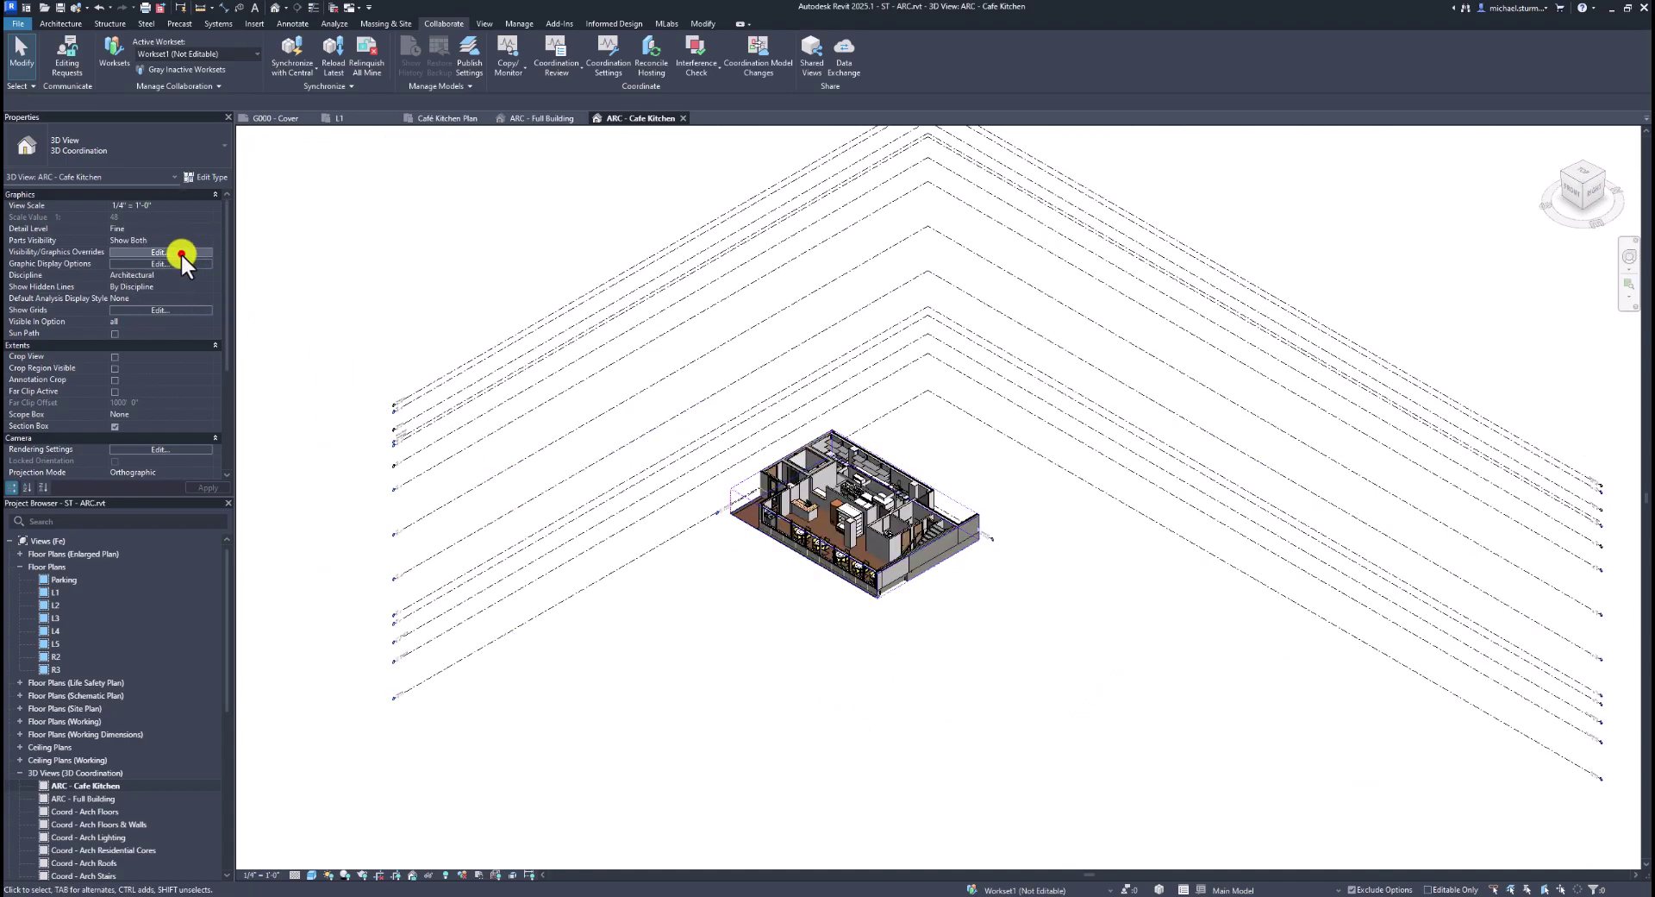
click(126, 222)
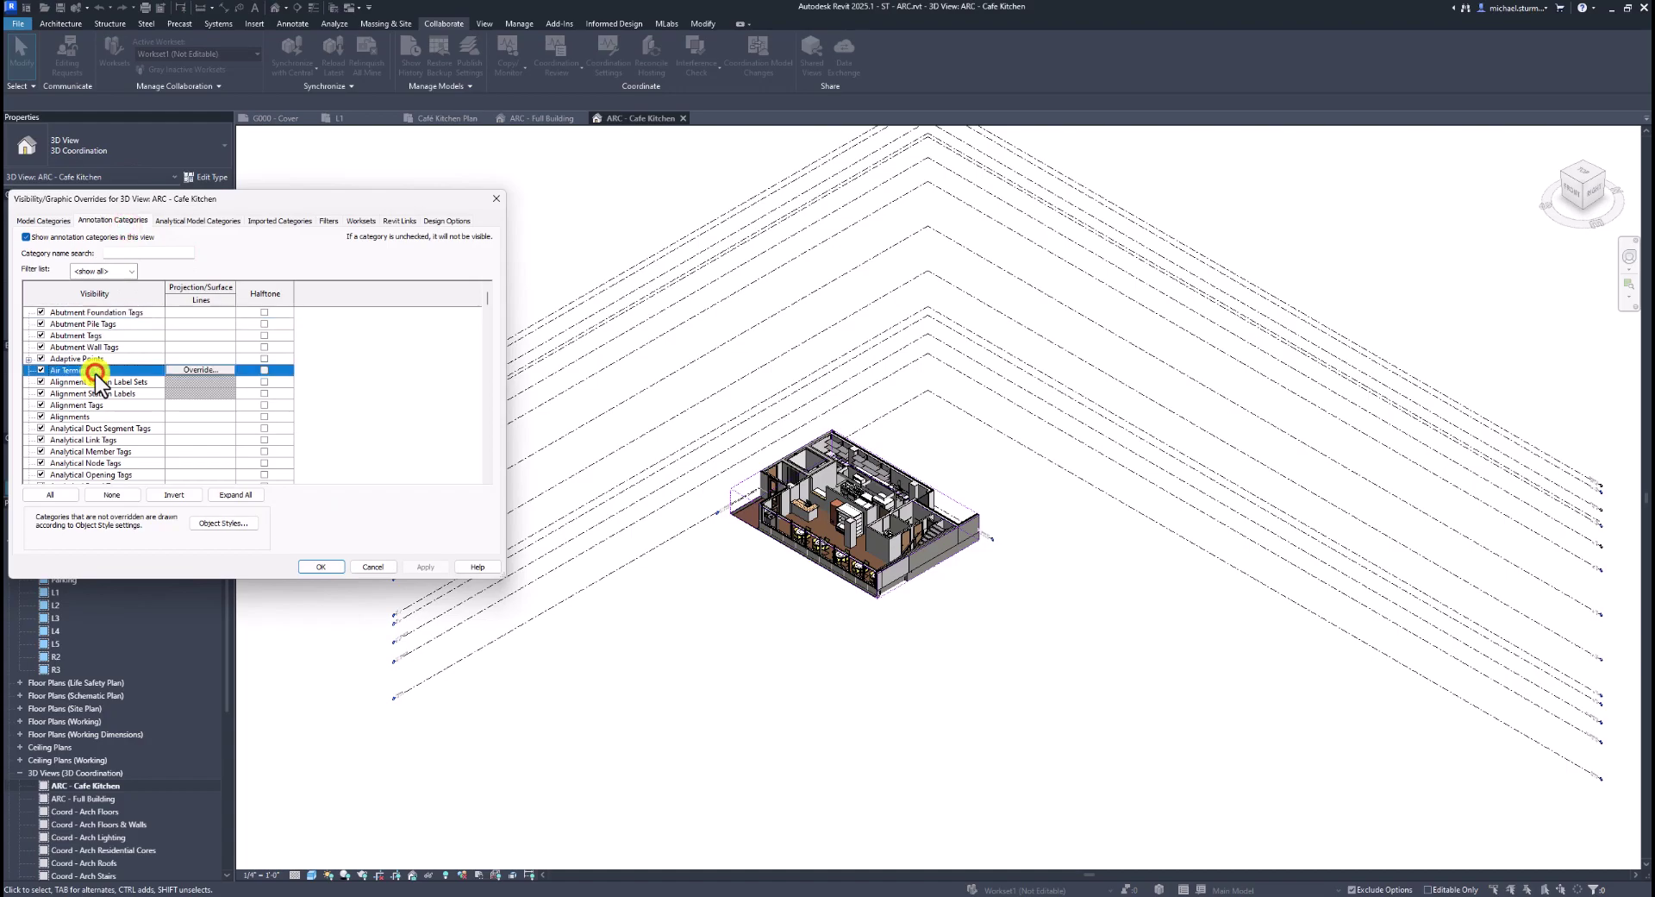
key(l)
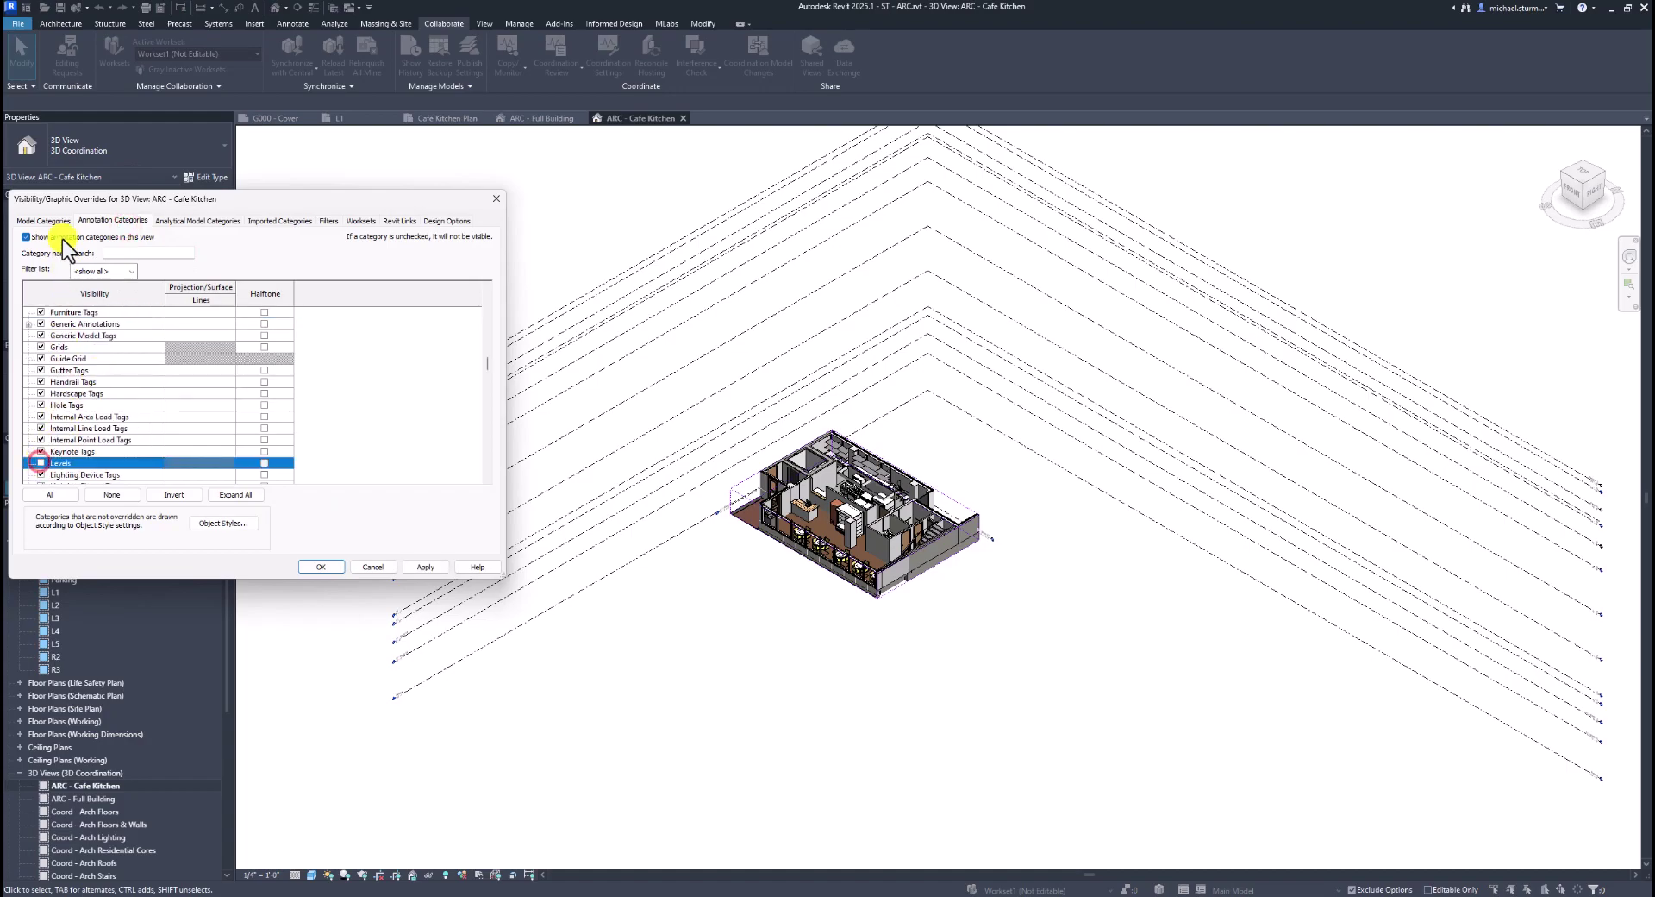
Step: Set Walls surface transparency to 50 and apply the overrides
click(59, 221)
click(86, 376)
key(w)
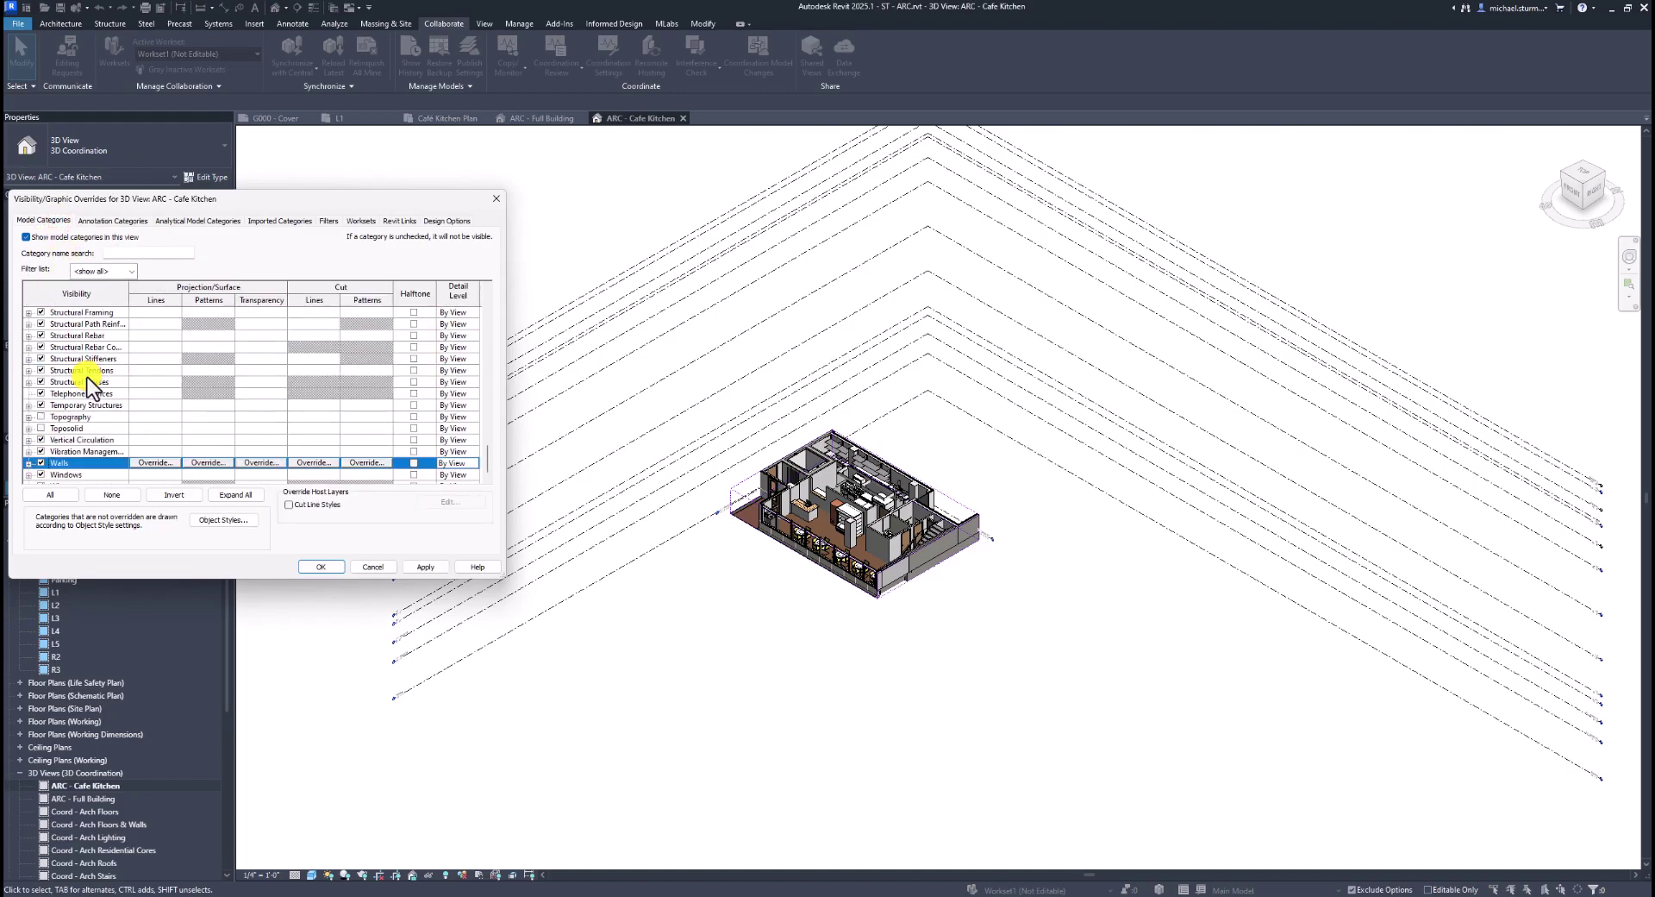
scroll(87, 376, down, 1)
click(250, 450)
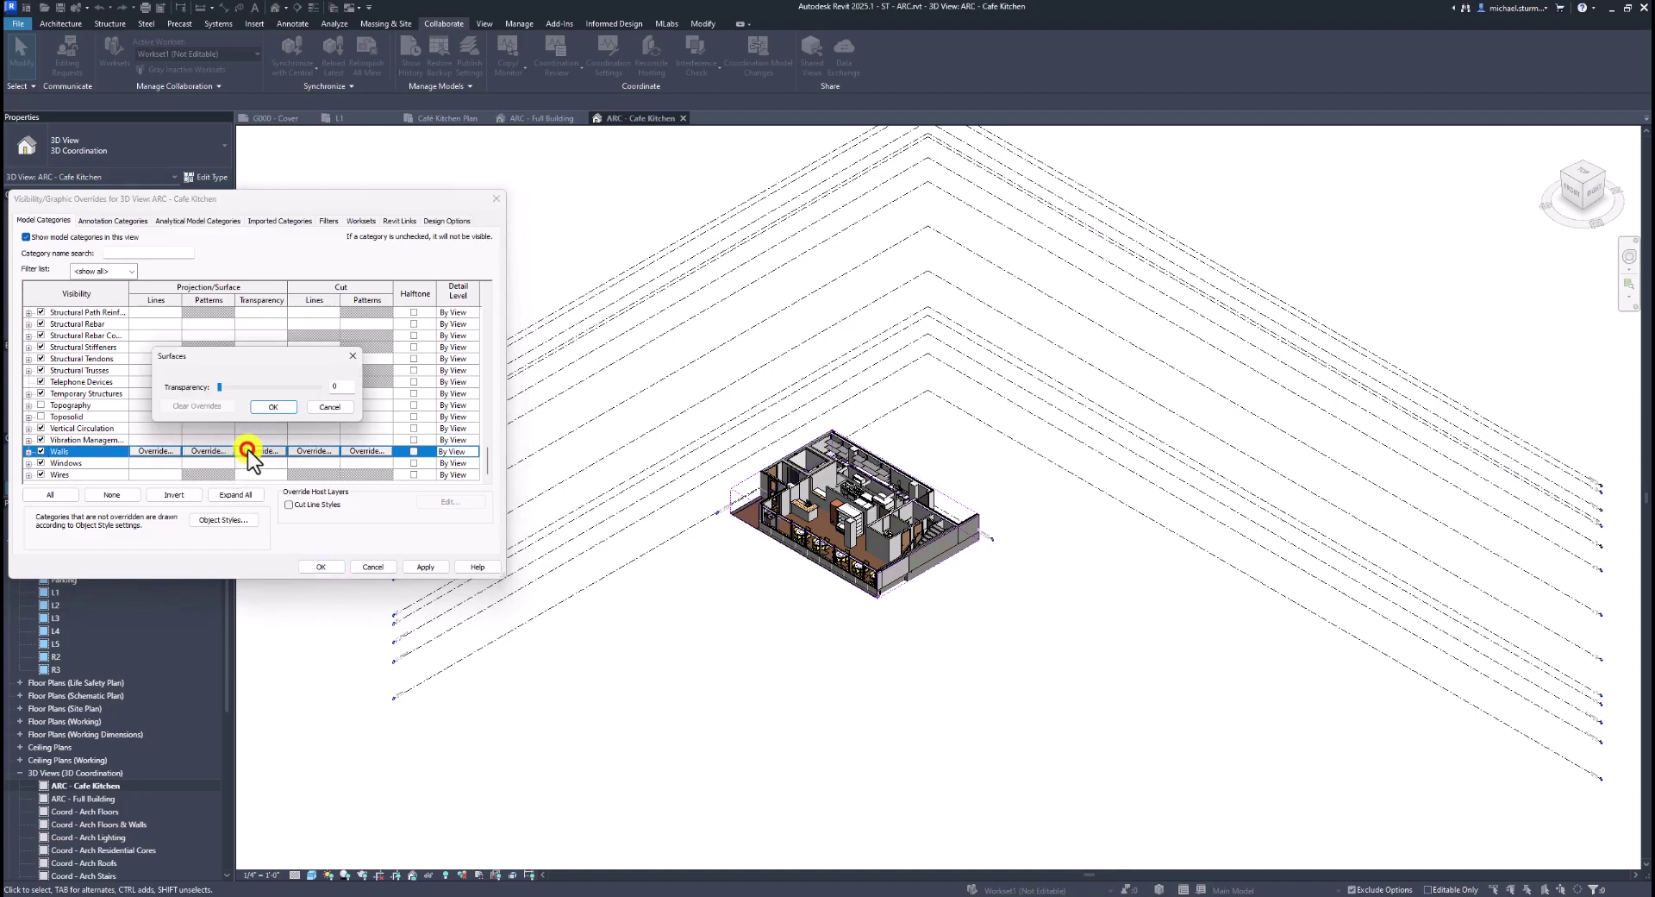
double_click(338, 387)
text(50)
click(281, 409)
click(309, 568)
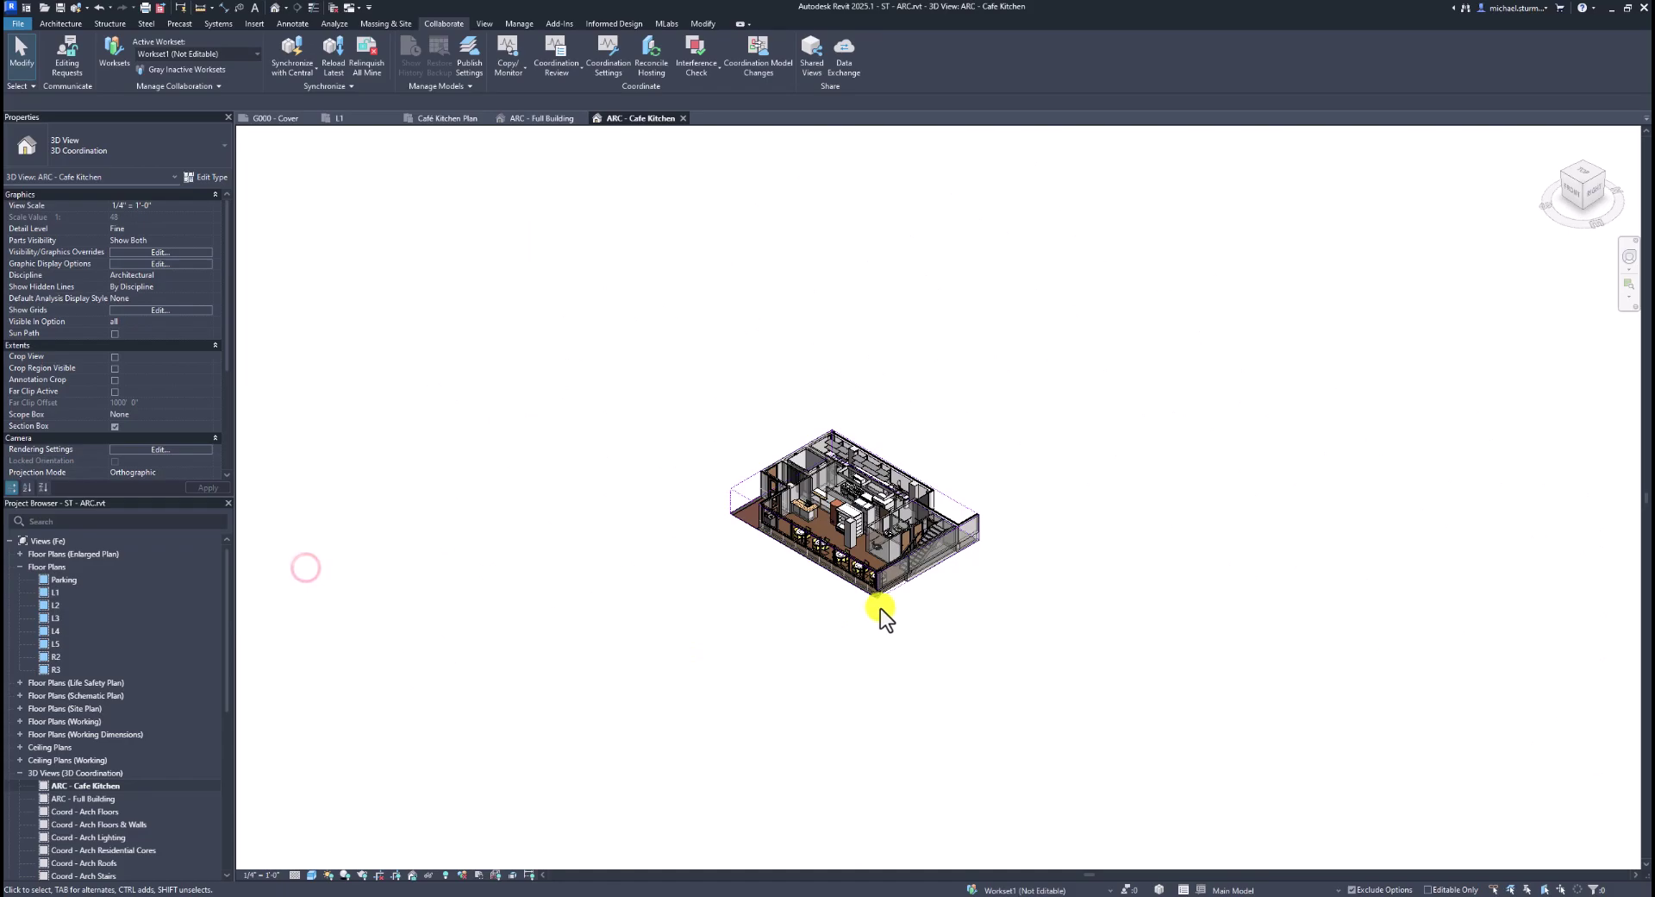
scroll(868, 557, up, 2)
scroll(866, 555, up, 2)
scroll(866, 555, up, 2)
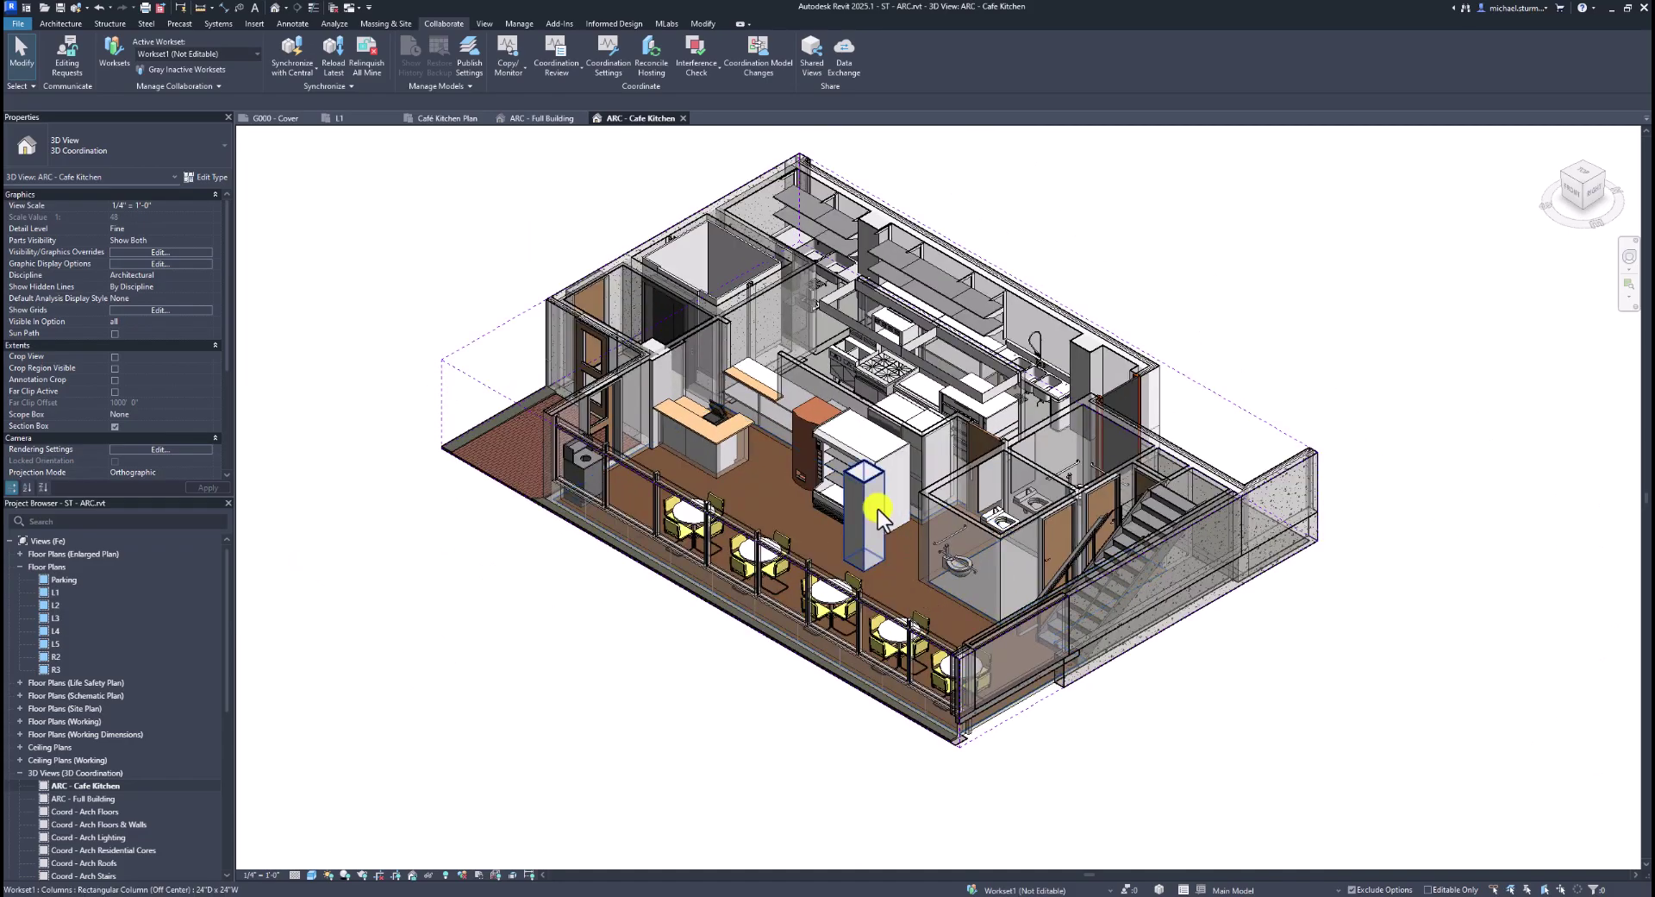
Step: Orbit the kitchen model to the front and back to a corner view
click(860, 569)
shift+middle_drag(858, 579, 1231, 602)
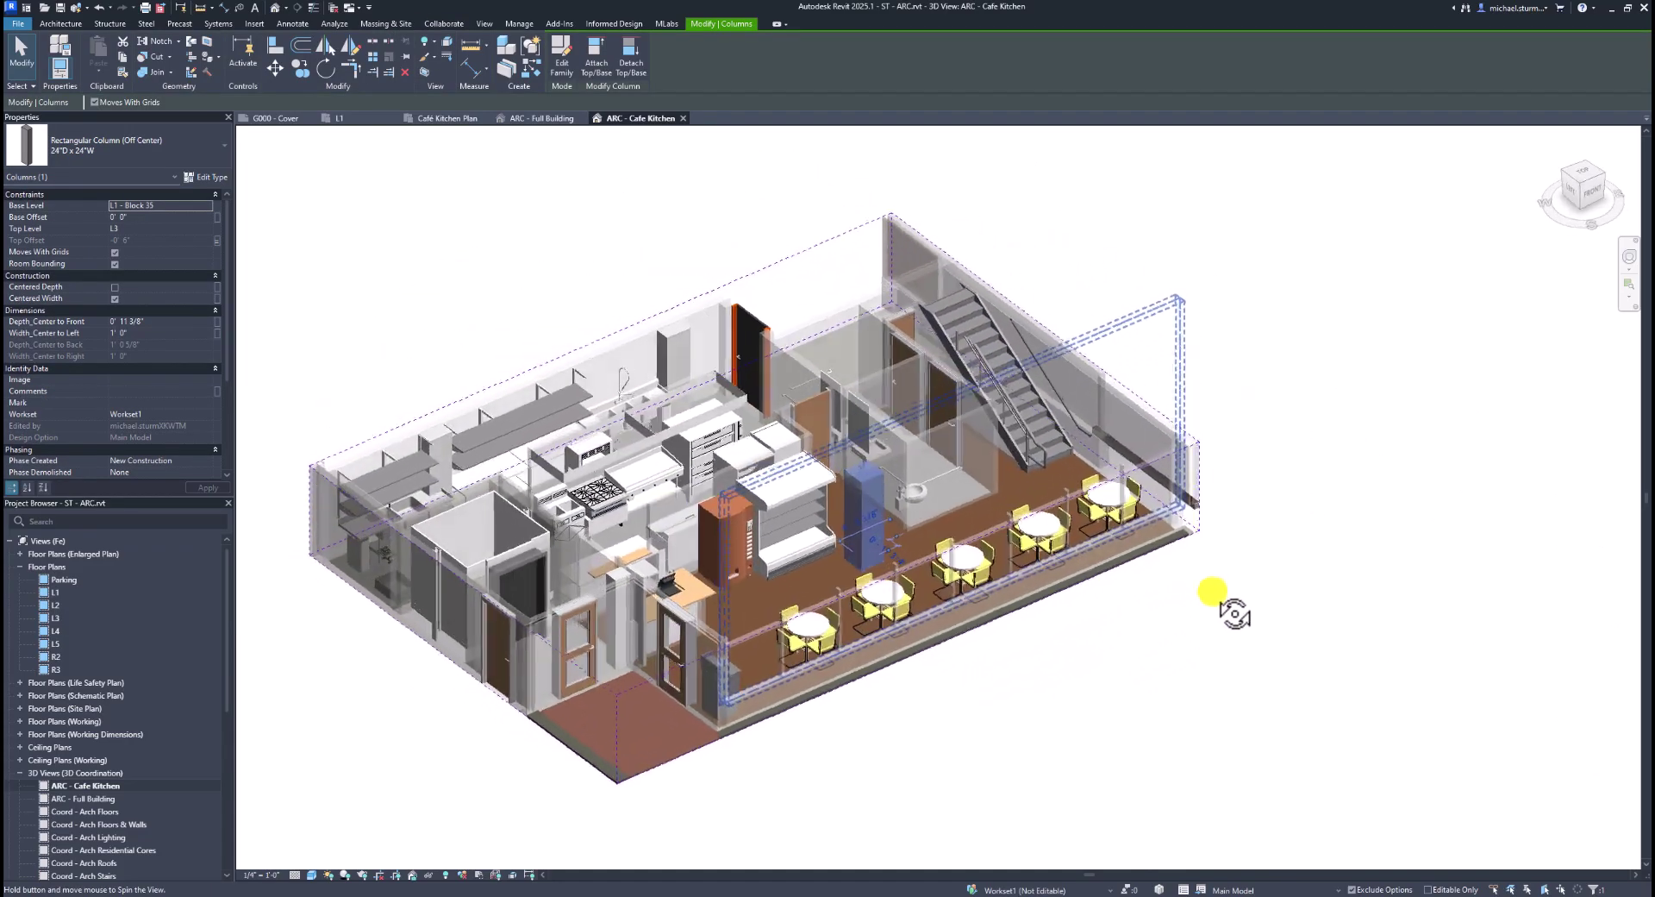
click(1217, 592)
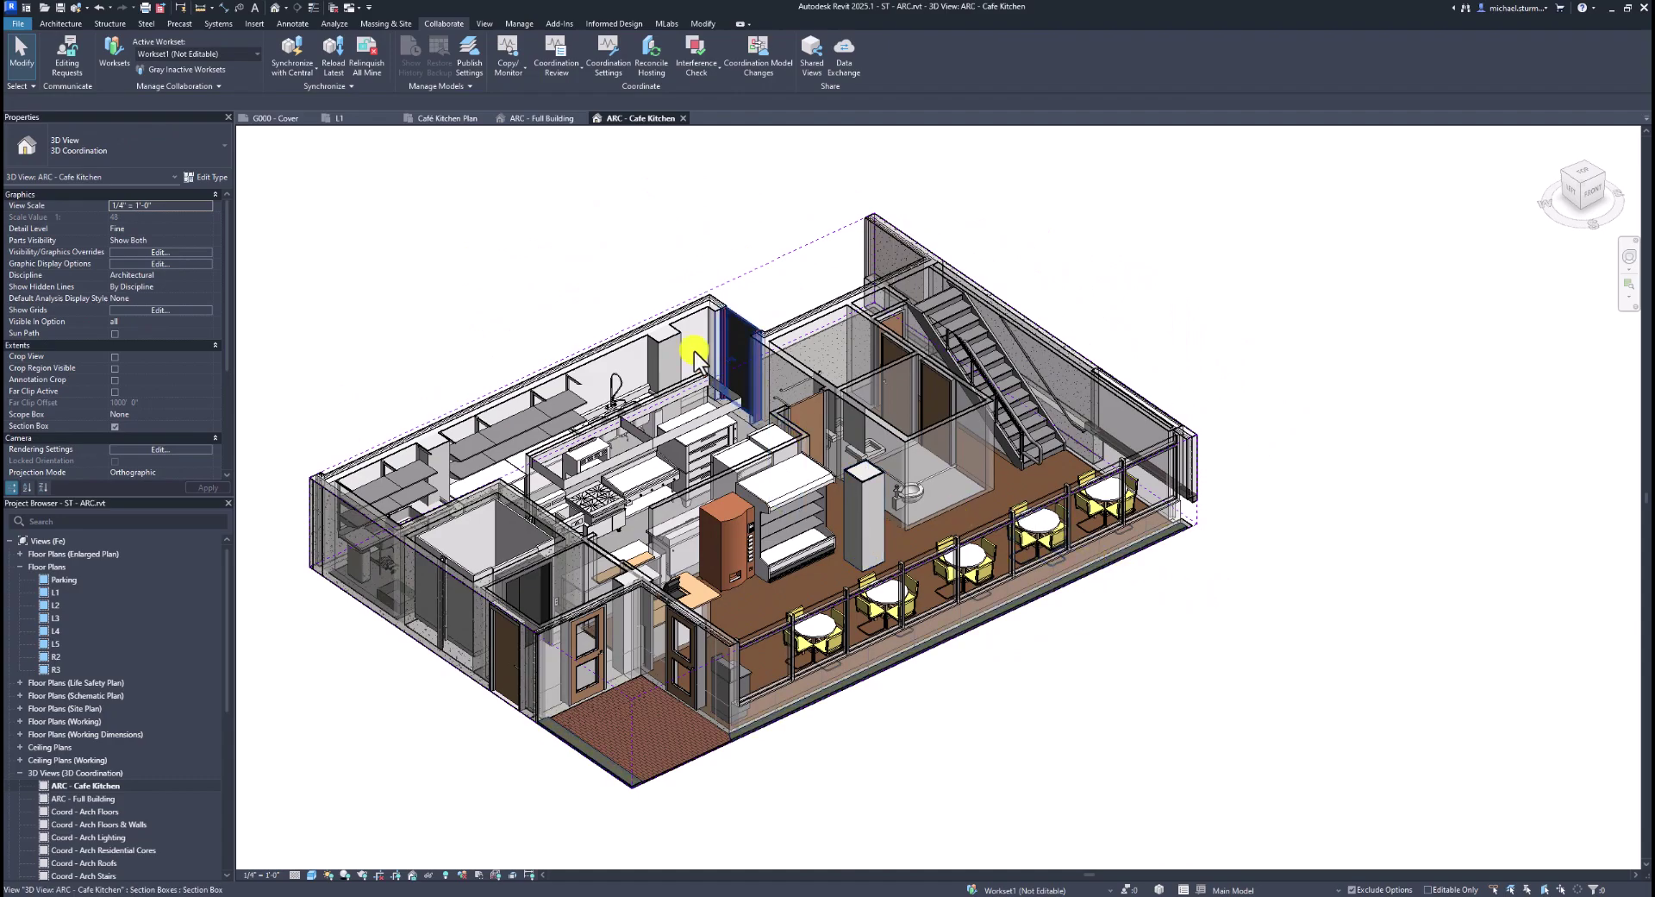
Step: Add ARC - Cafe Kitchen to the Coordination publish set, save, and synchronize with central
click(464, 67)
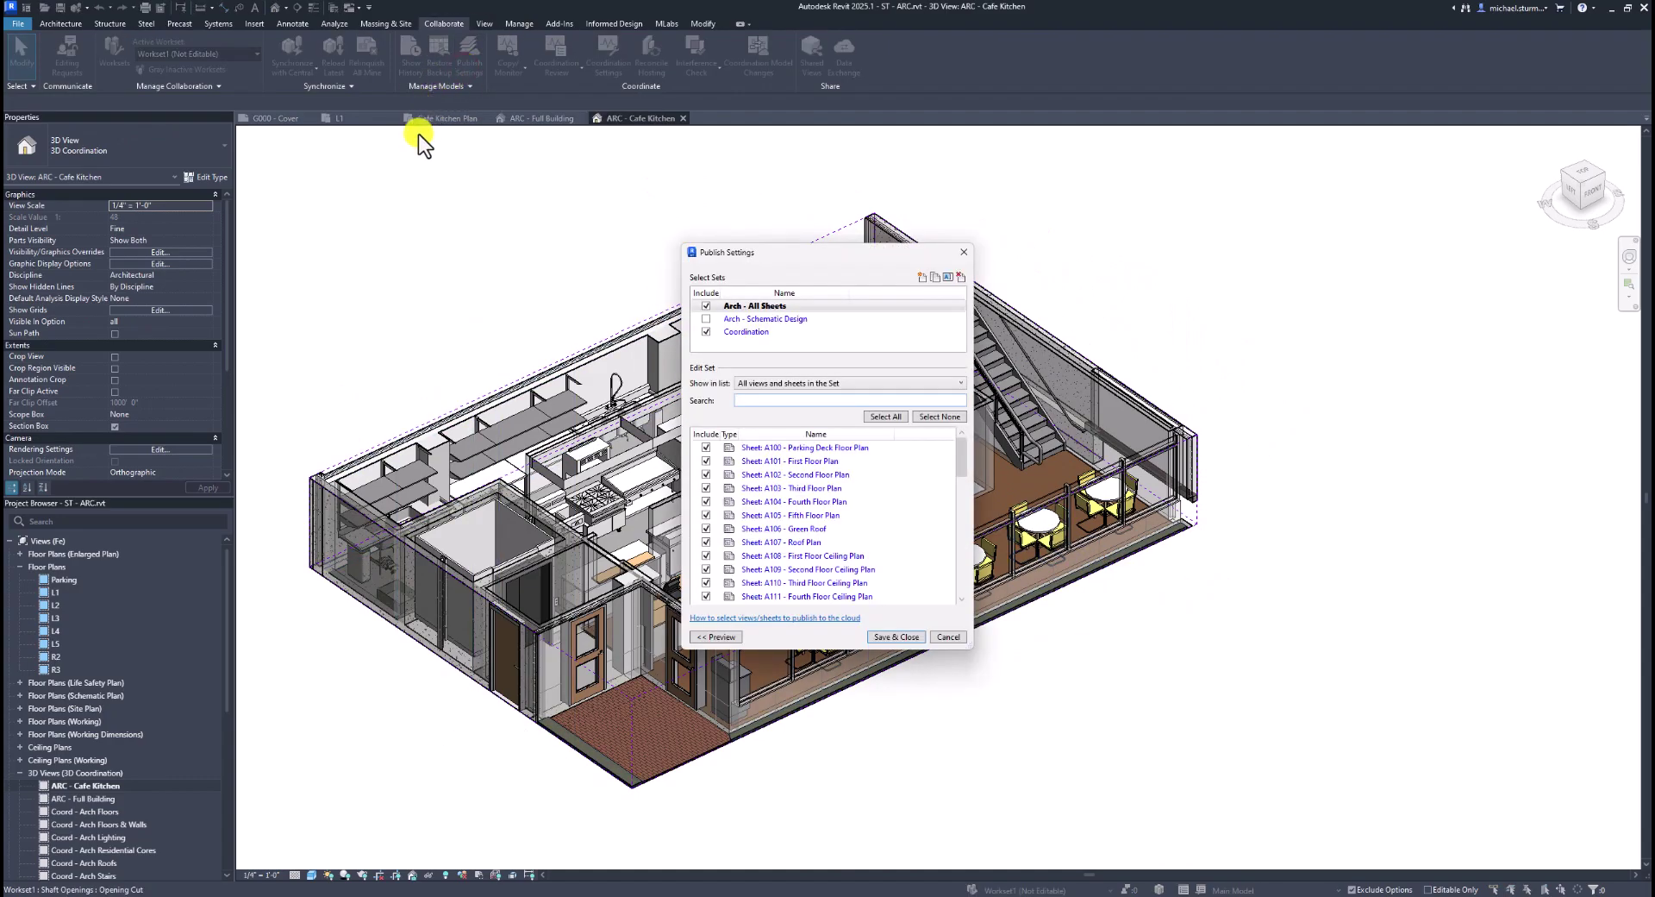
click(758, 331)
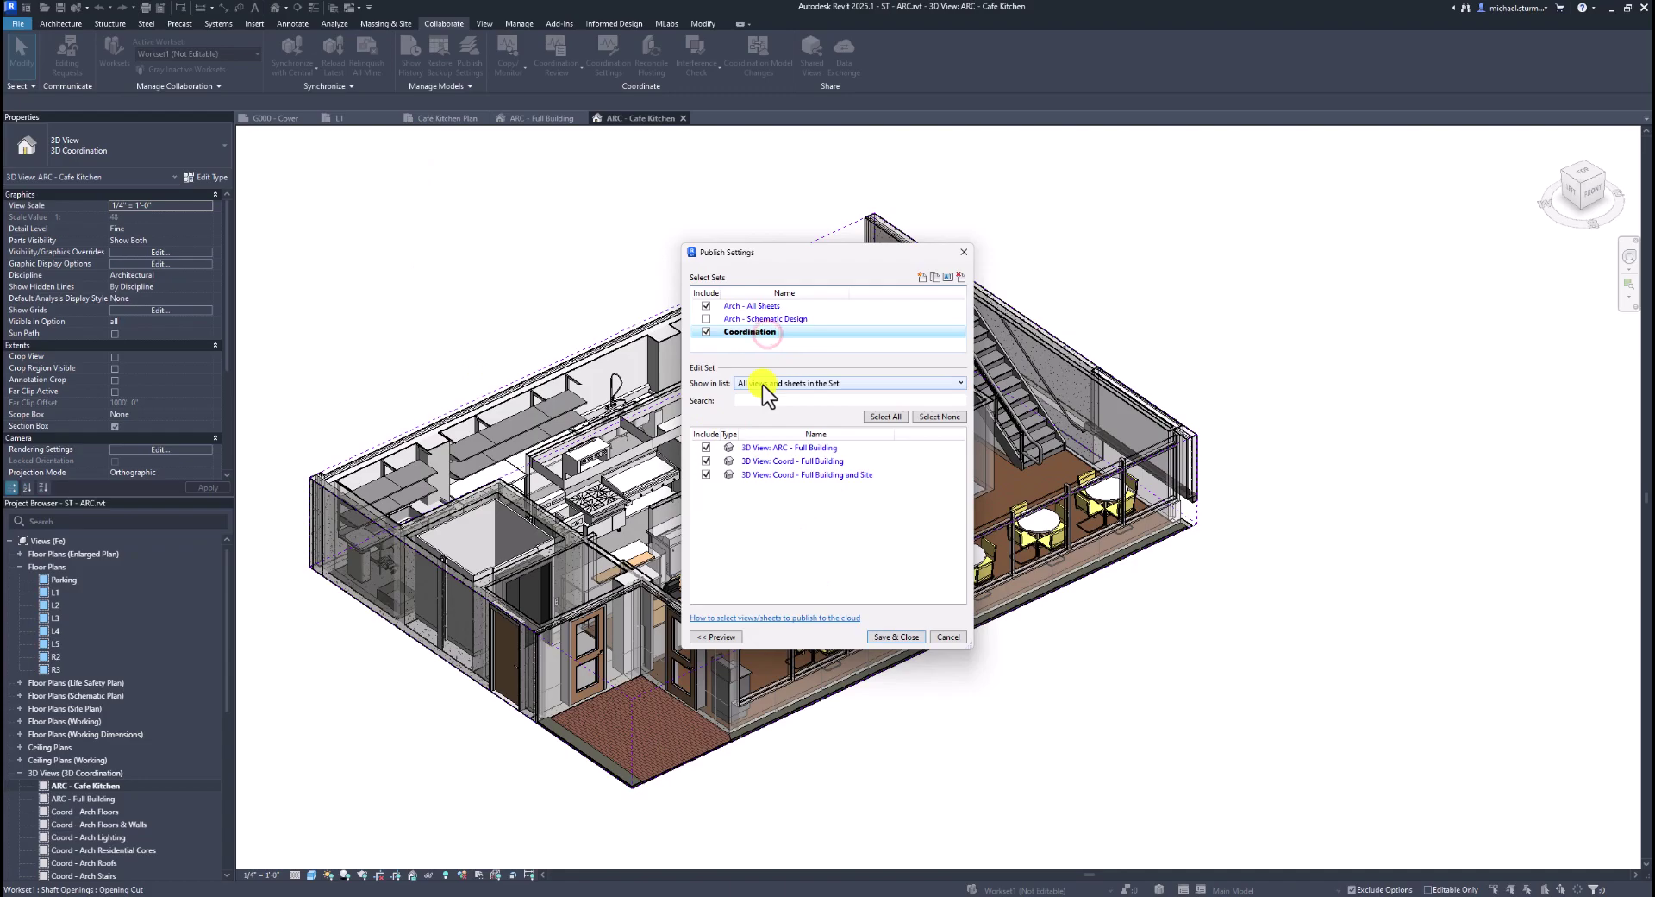
click(762, 384)
click(760, 443)
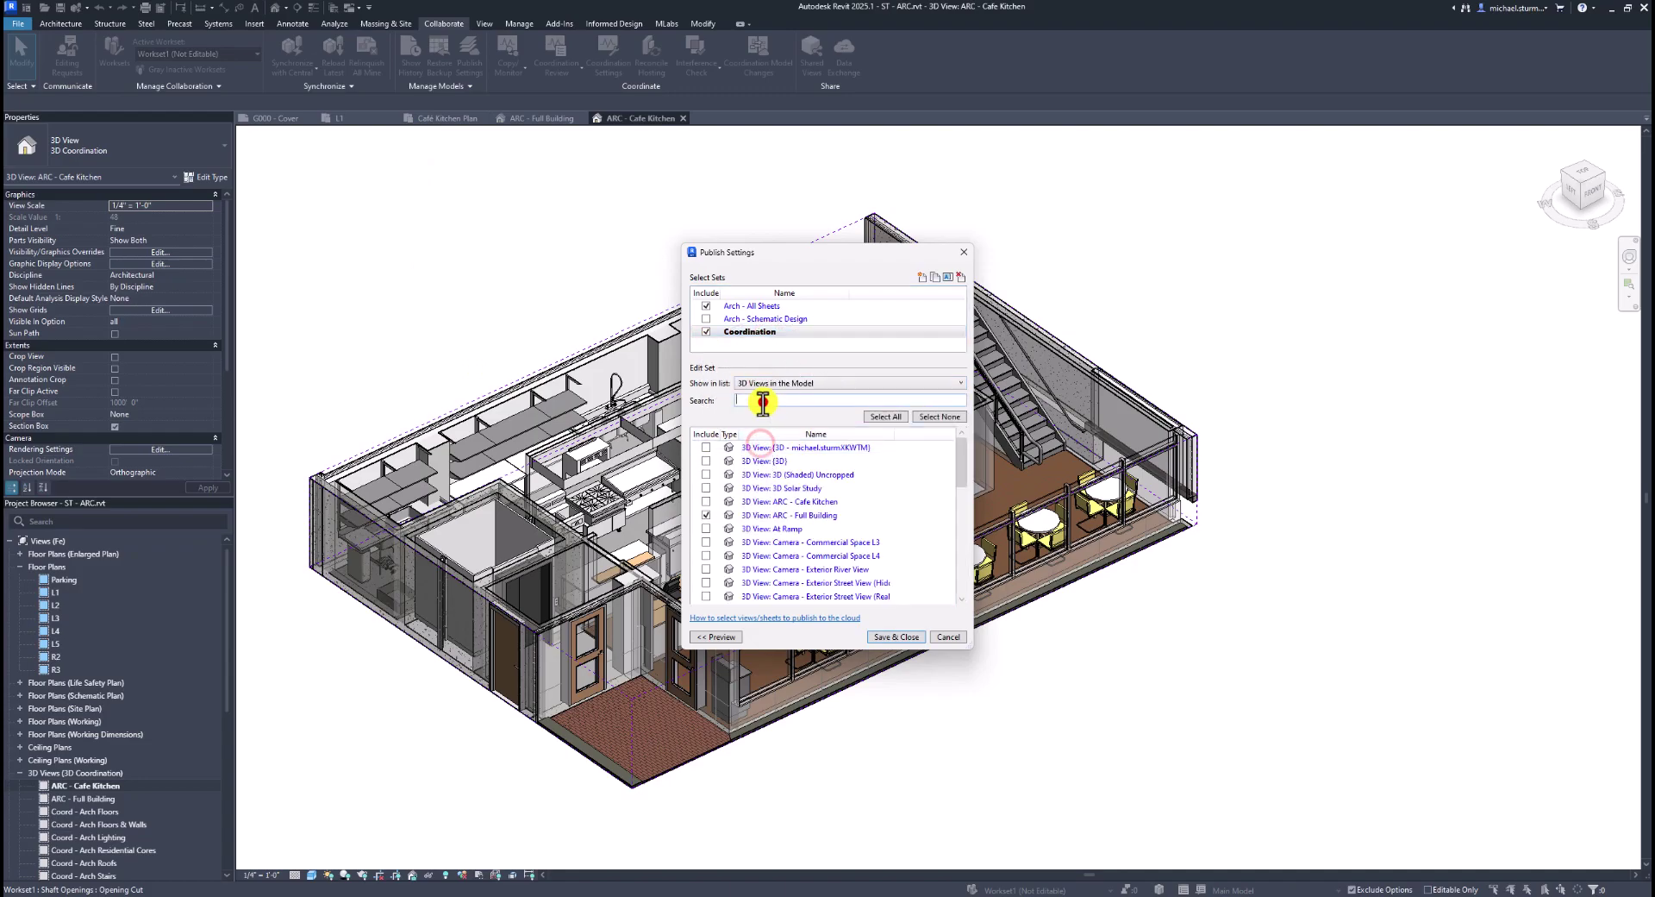
text(cafe)
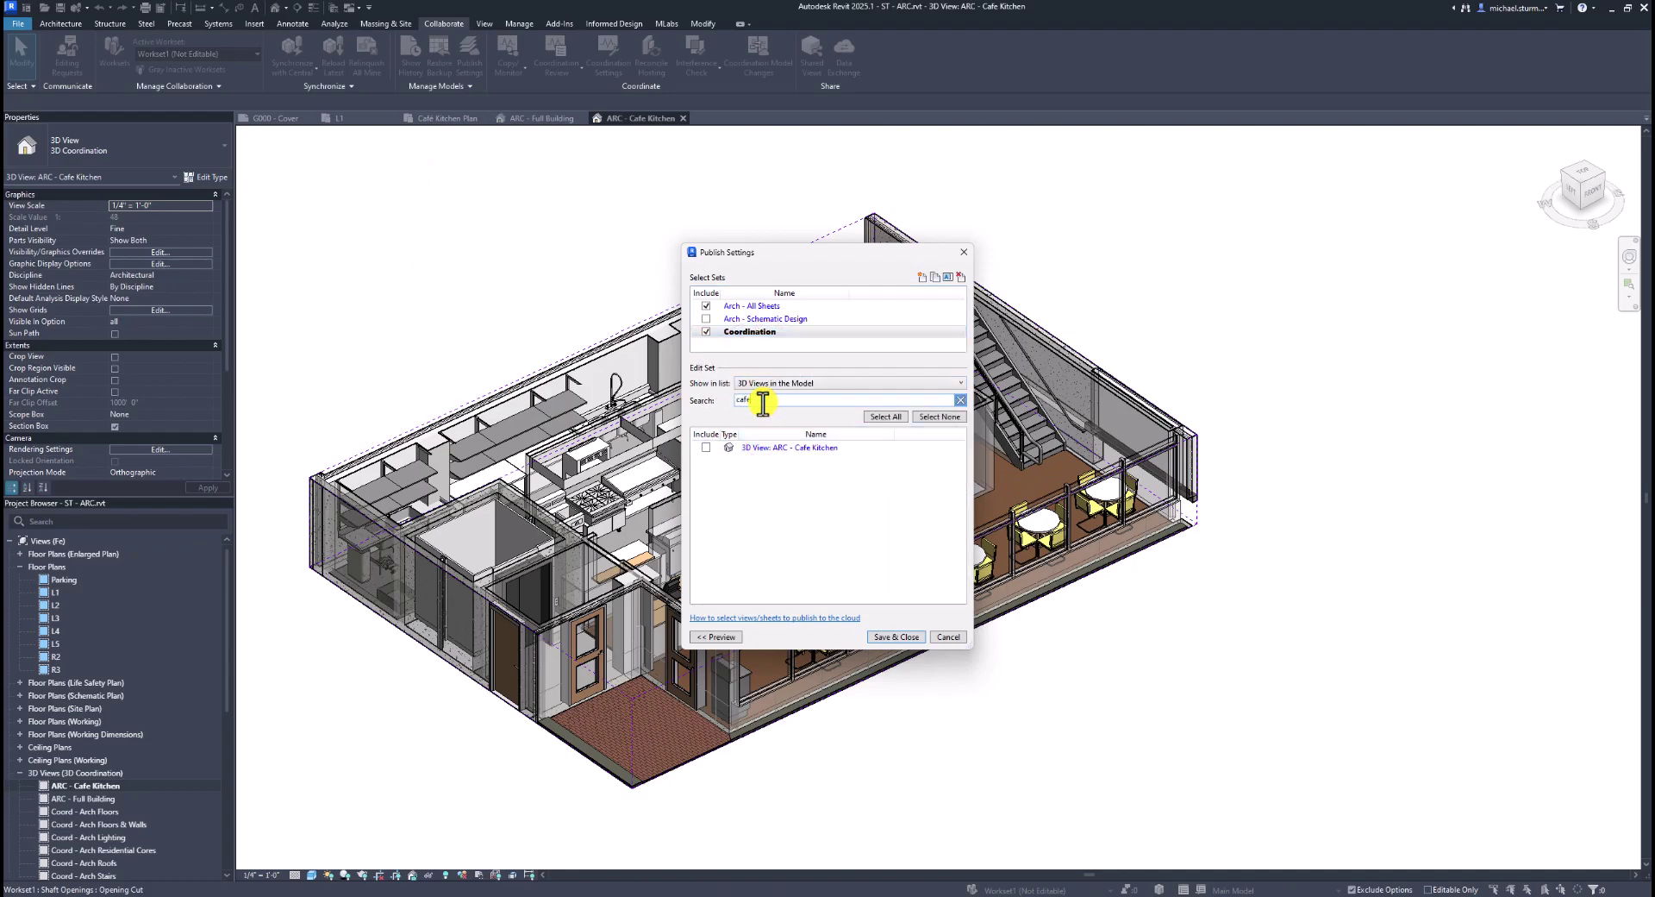
click(706, 447)
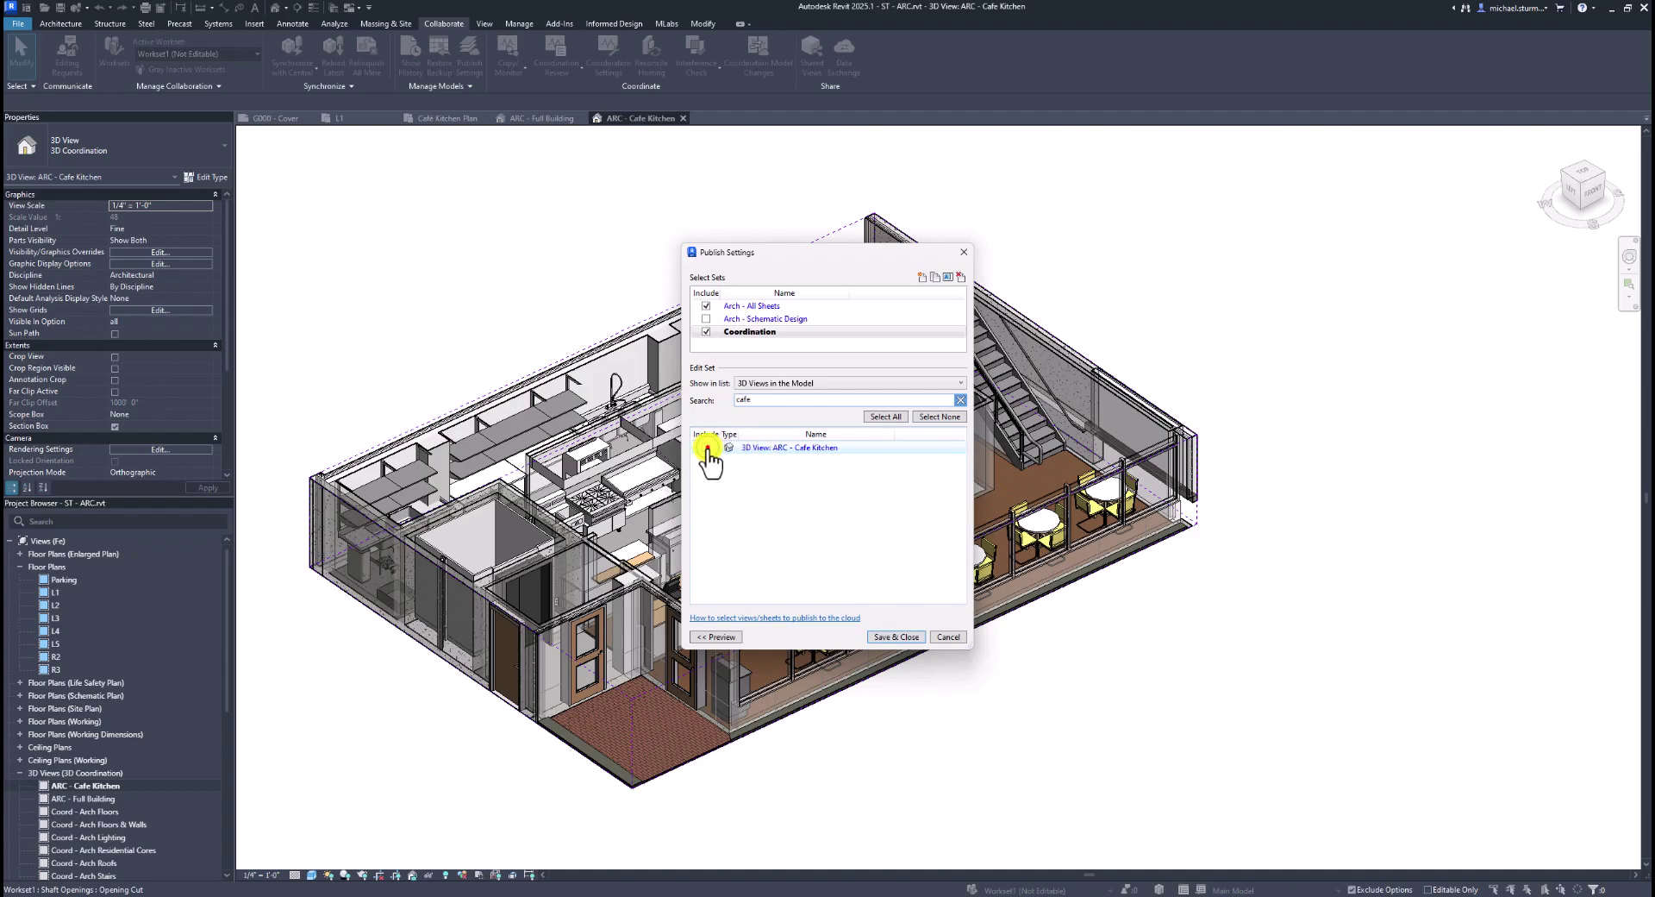
click(881, 635)
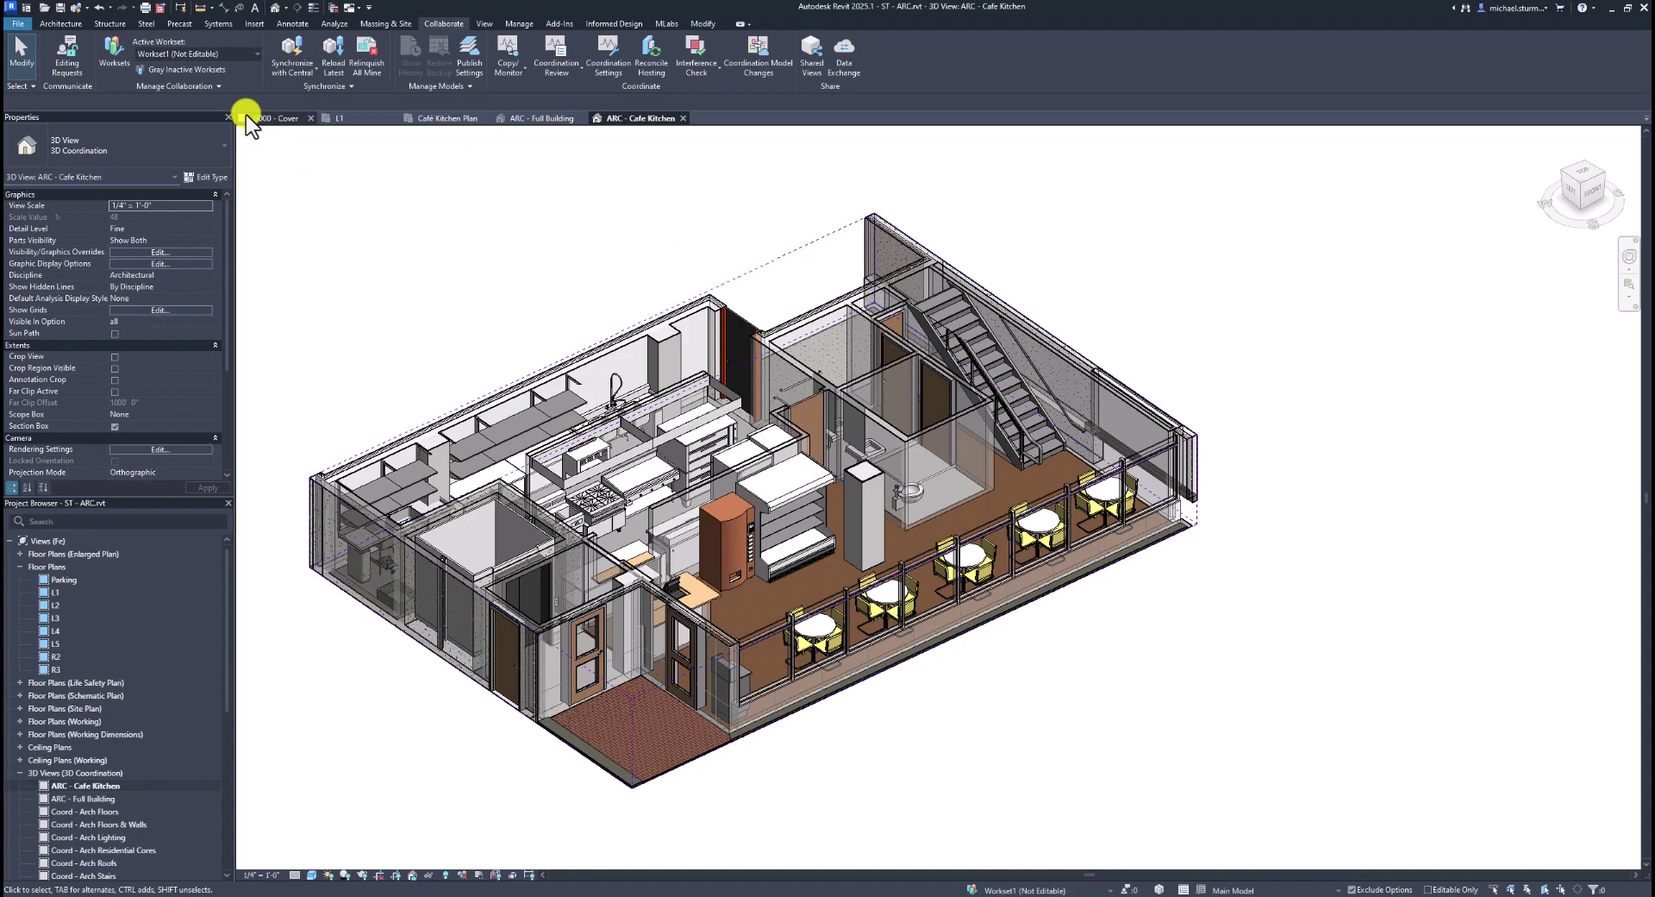
click(79, 9)
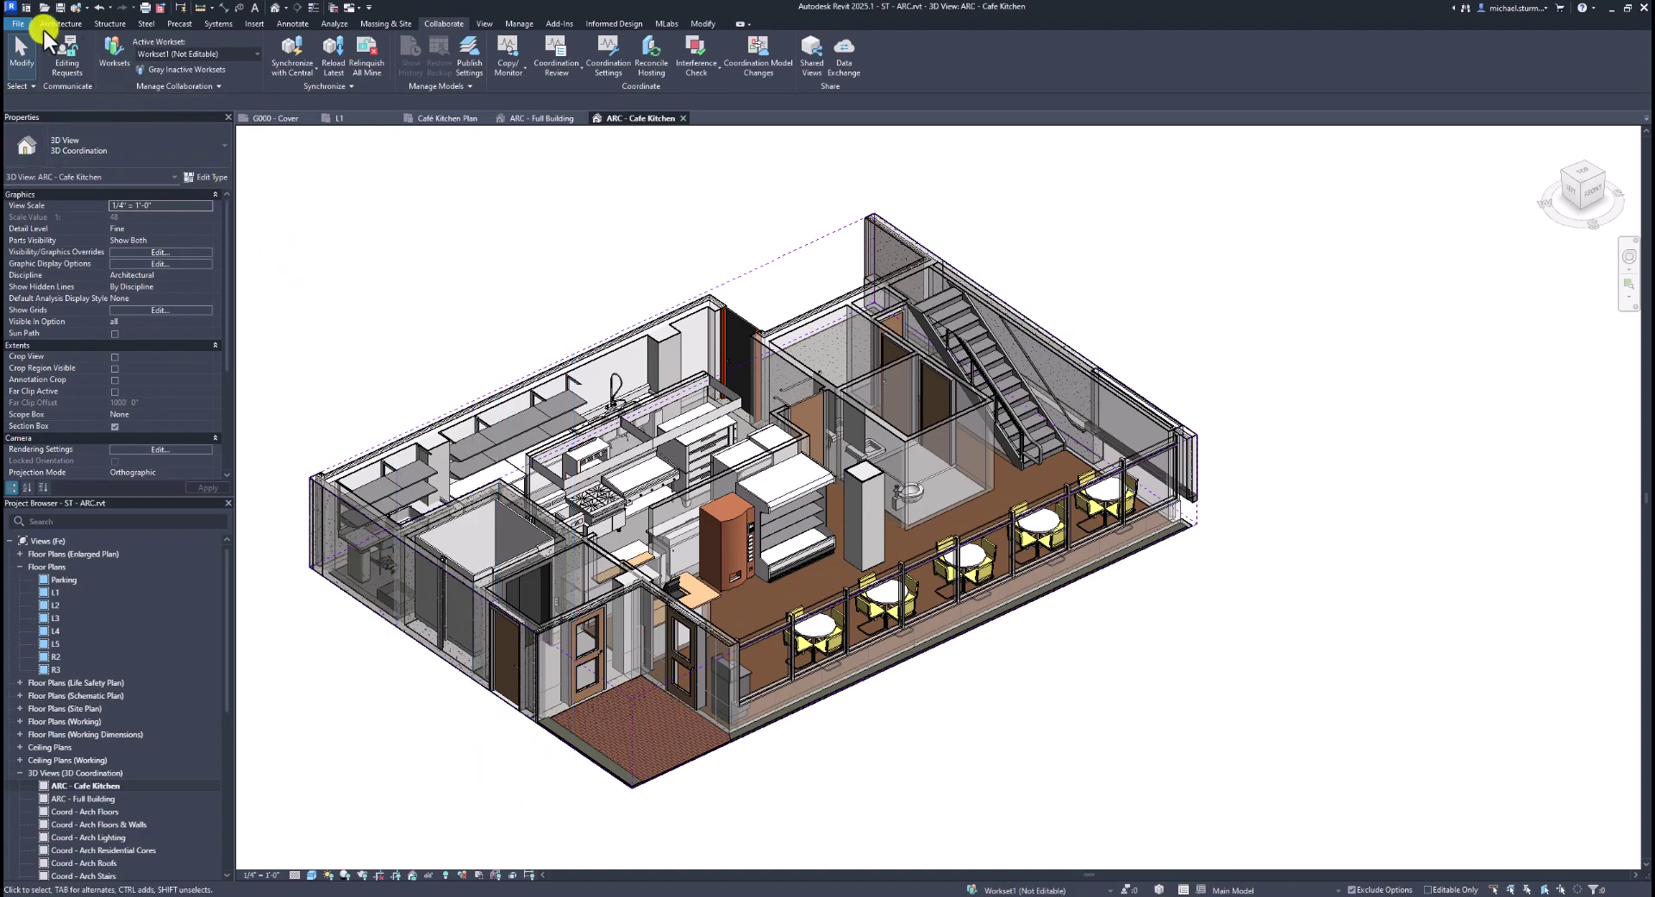
Step: From Home, browse Snowdon Towers Project Files > WIP and publish the latest ST - ARC
click(26, 7)
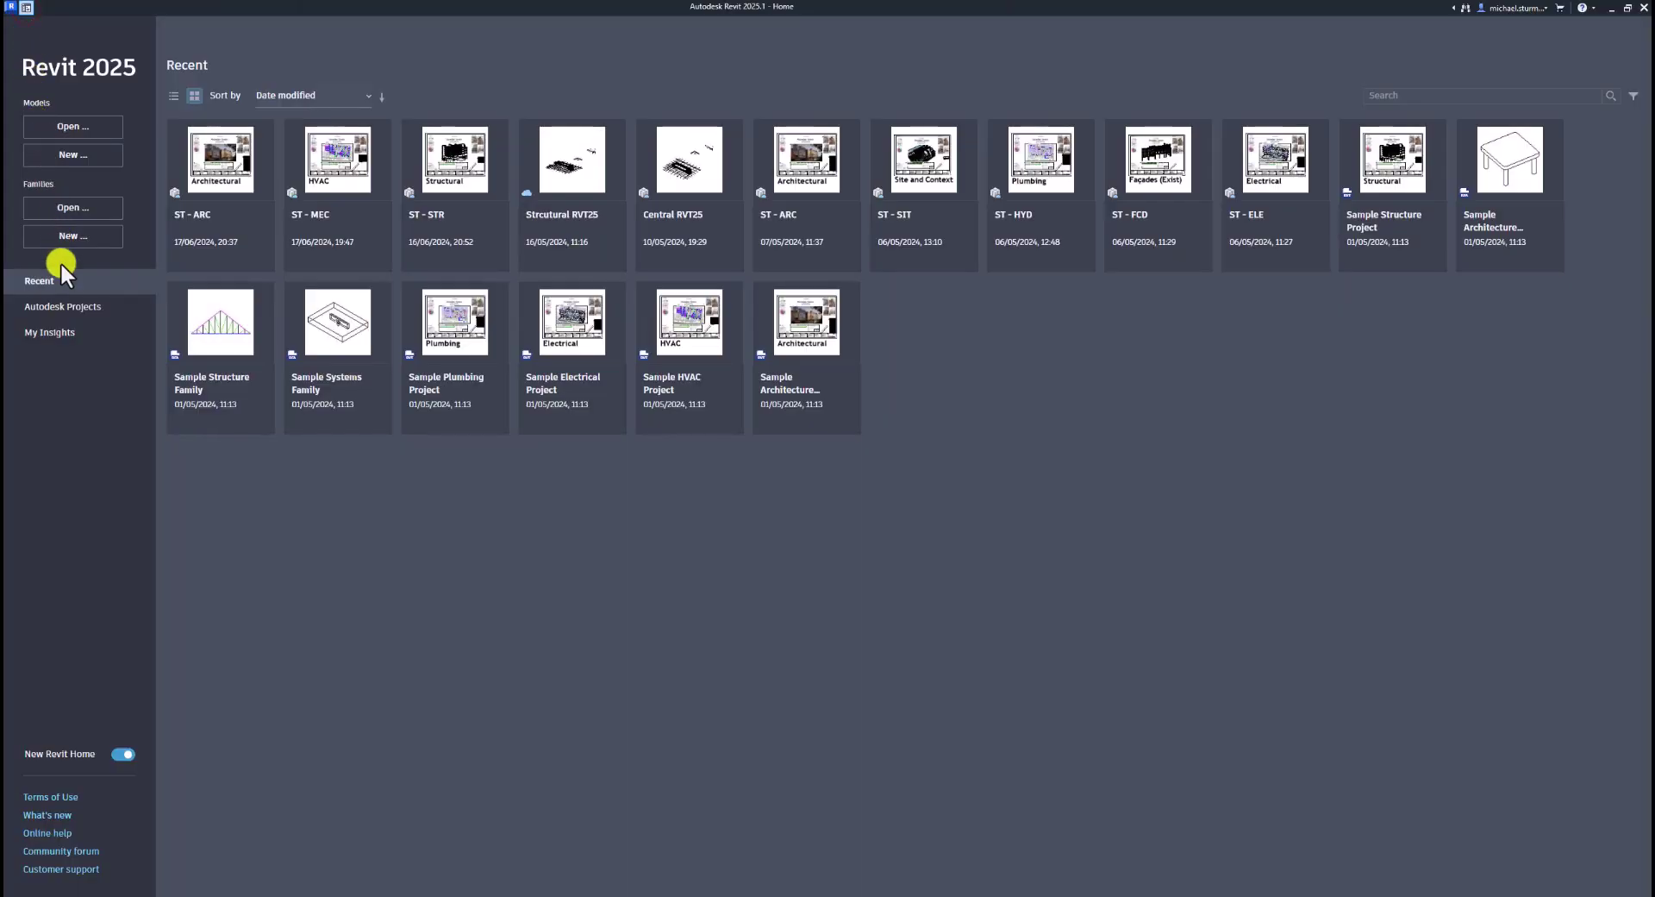
click(64, 308)
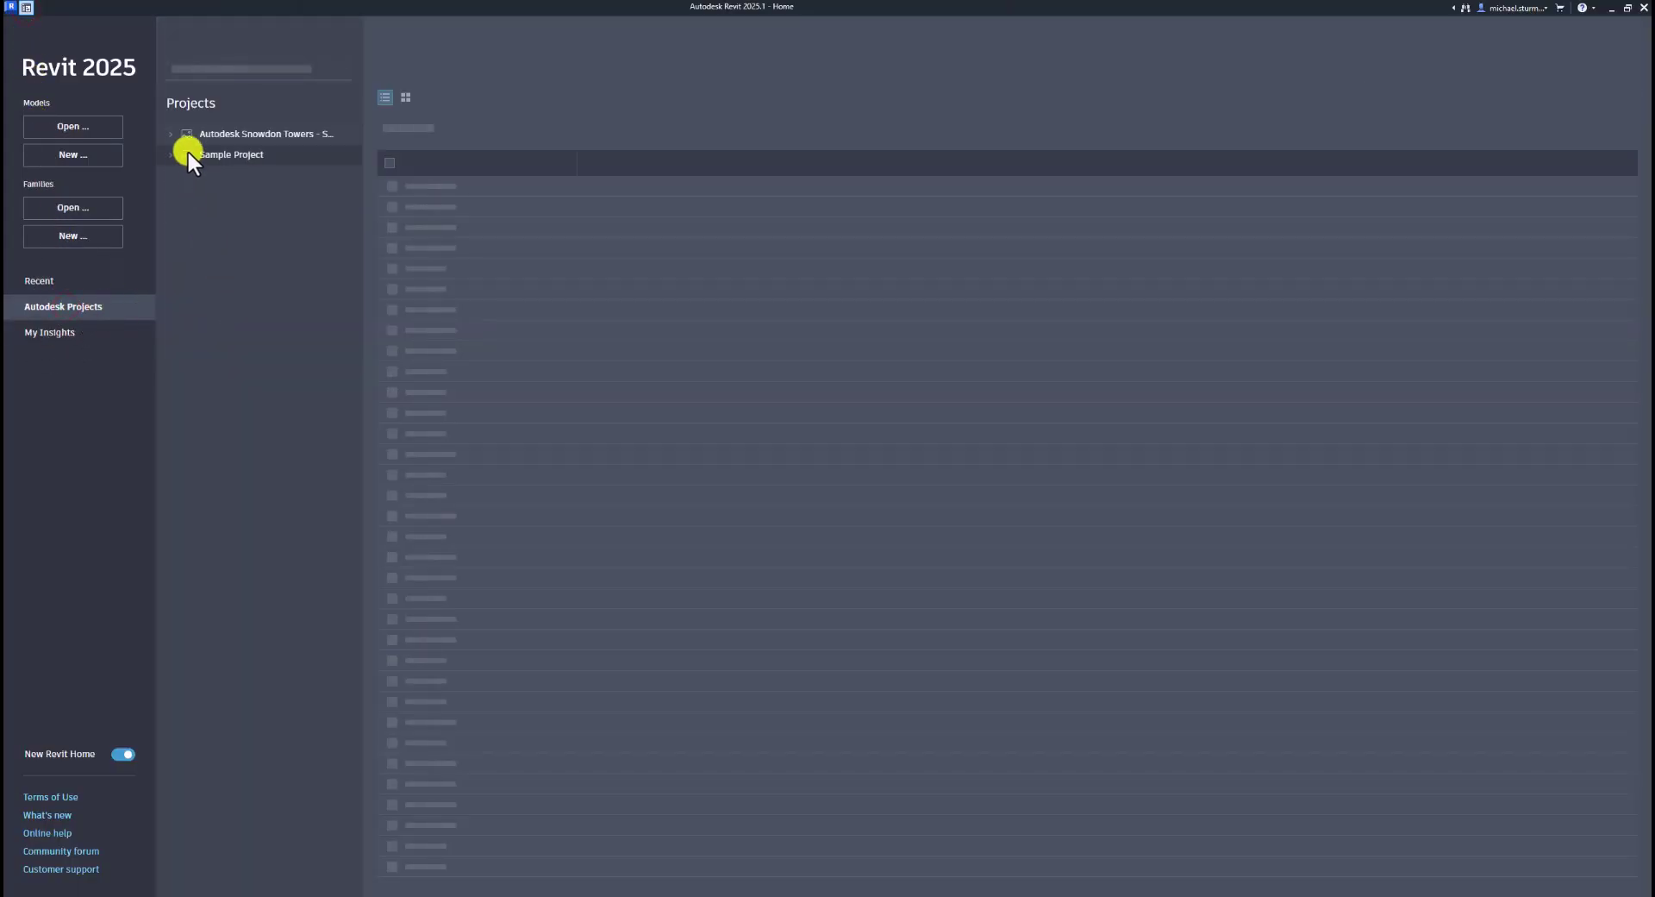
click(171, 133)
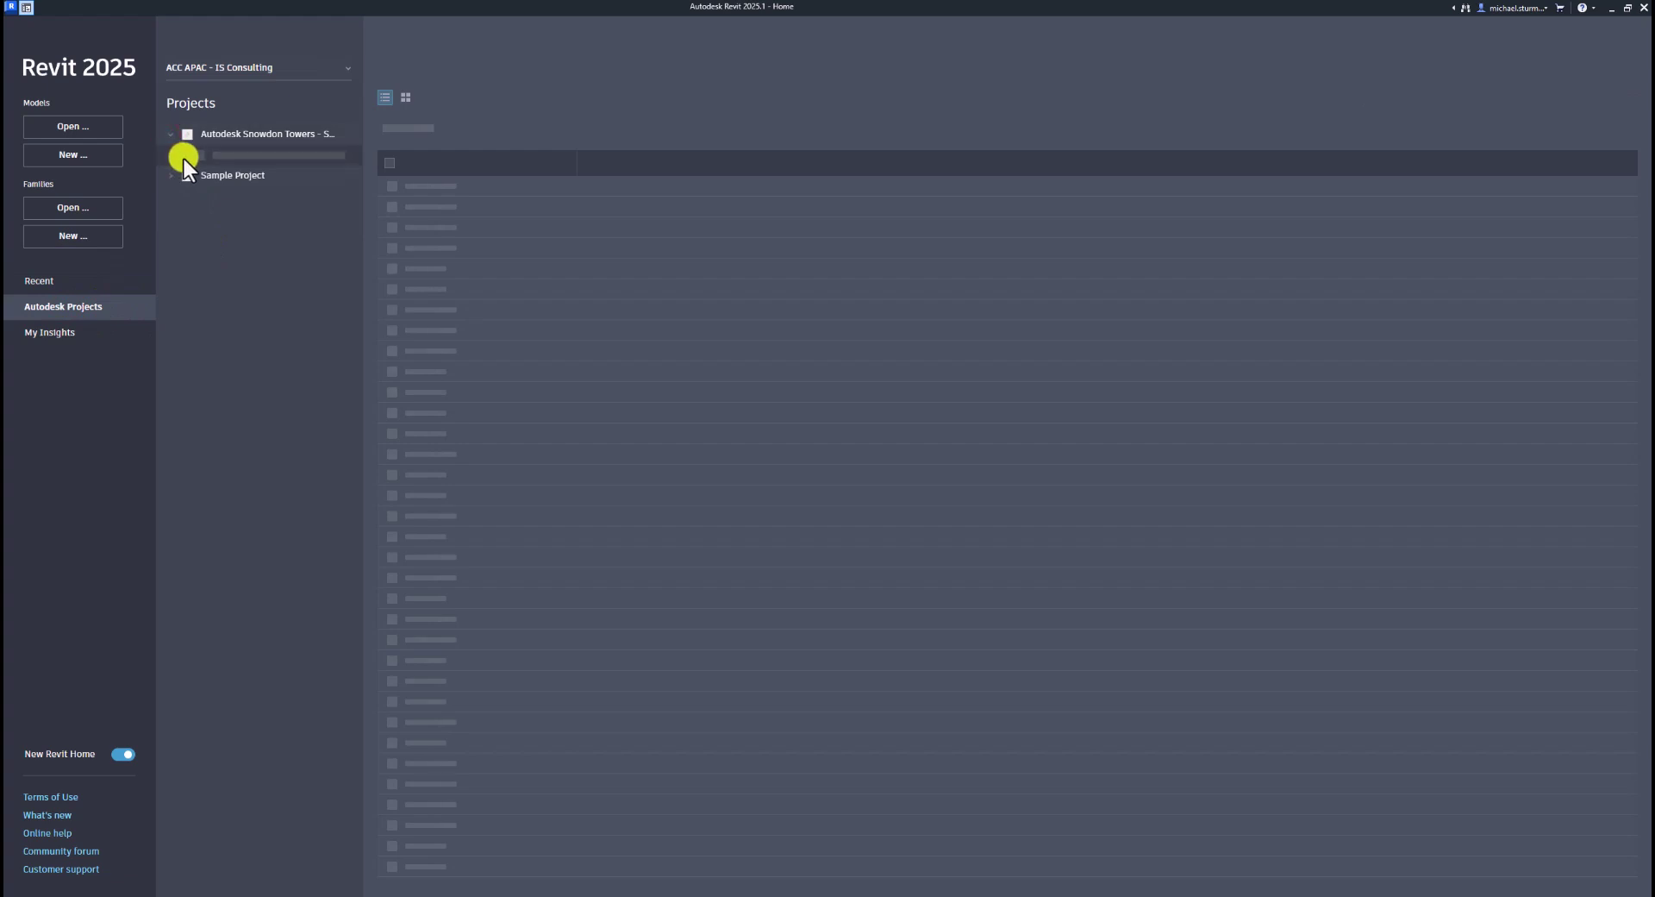
click(186, 155)
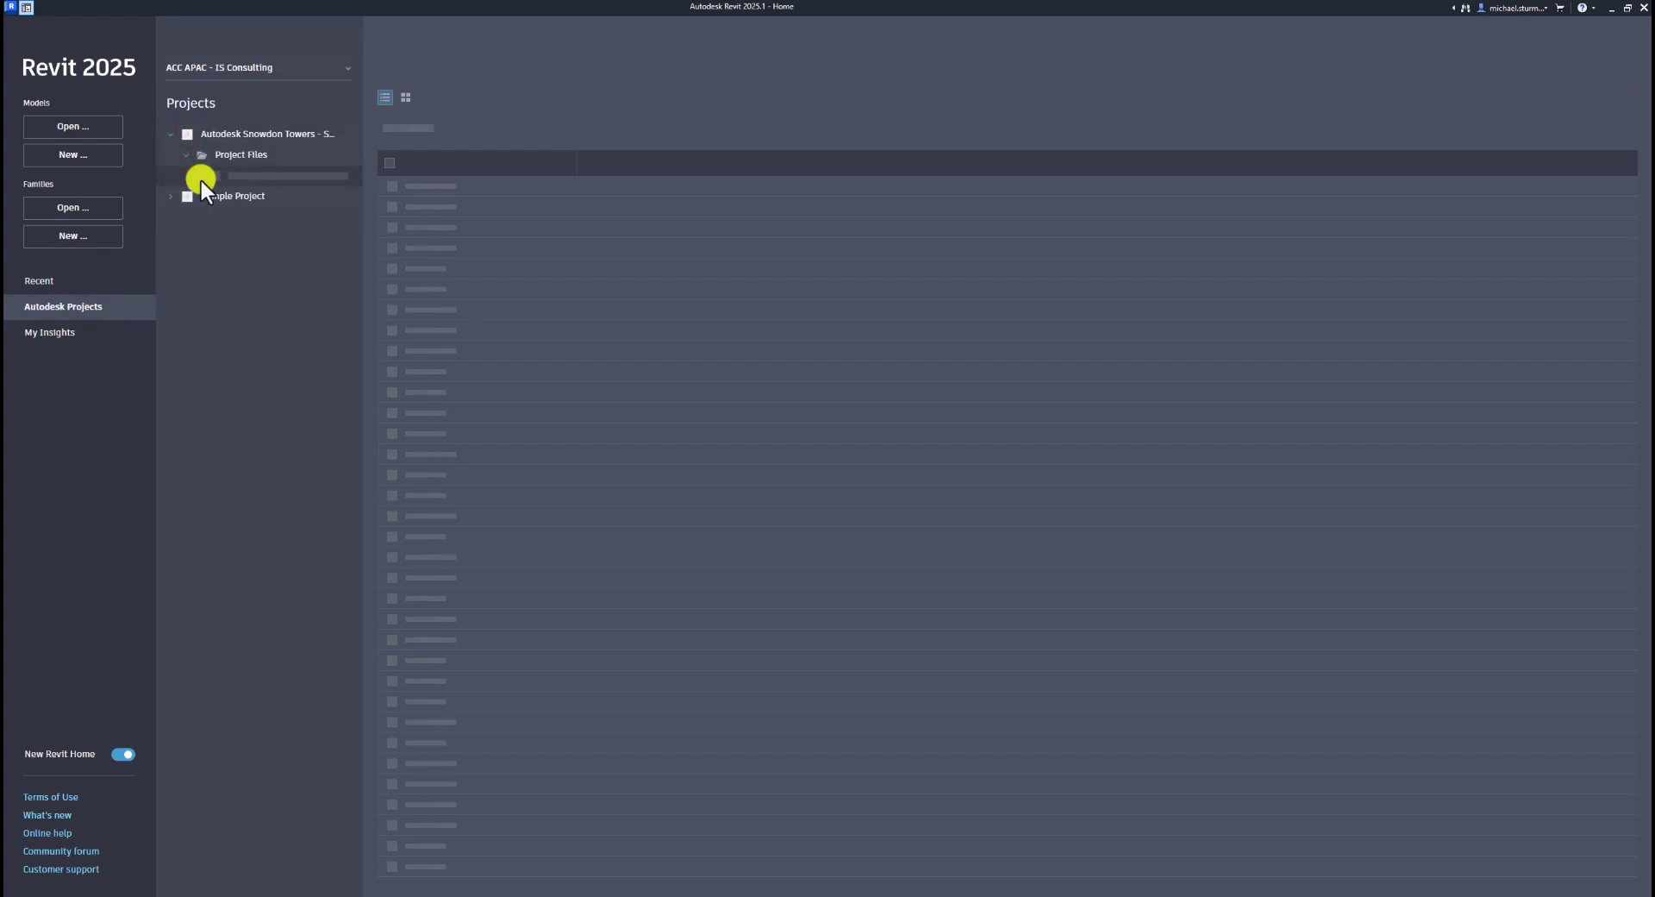
click(202, 216)
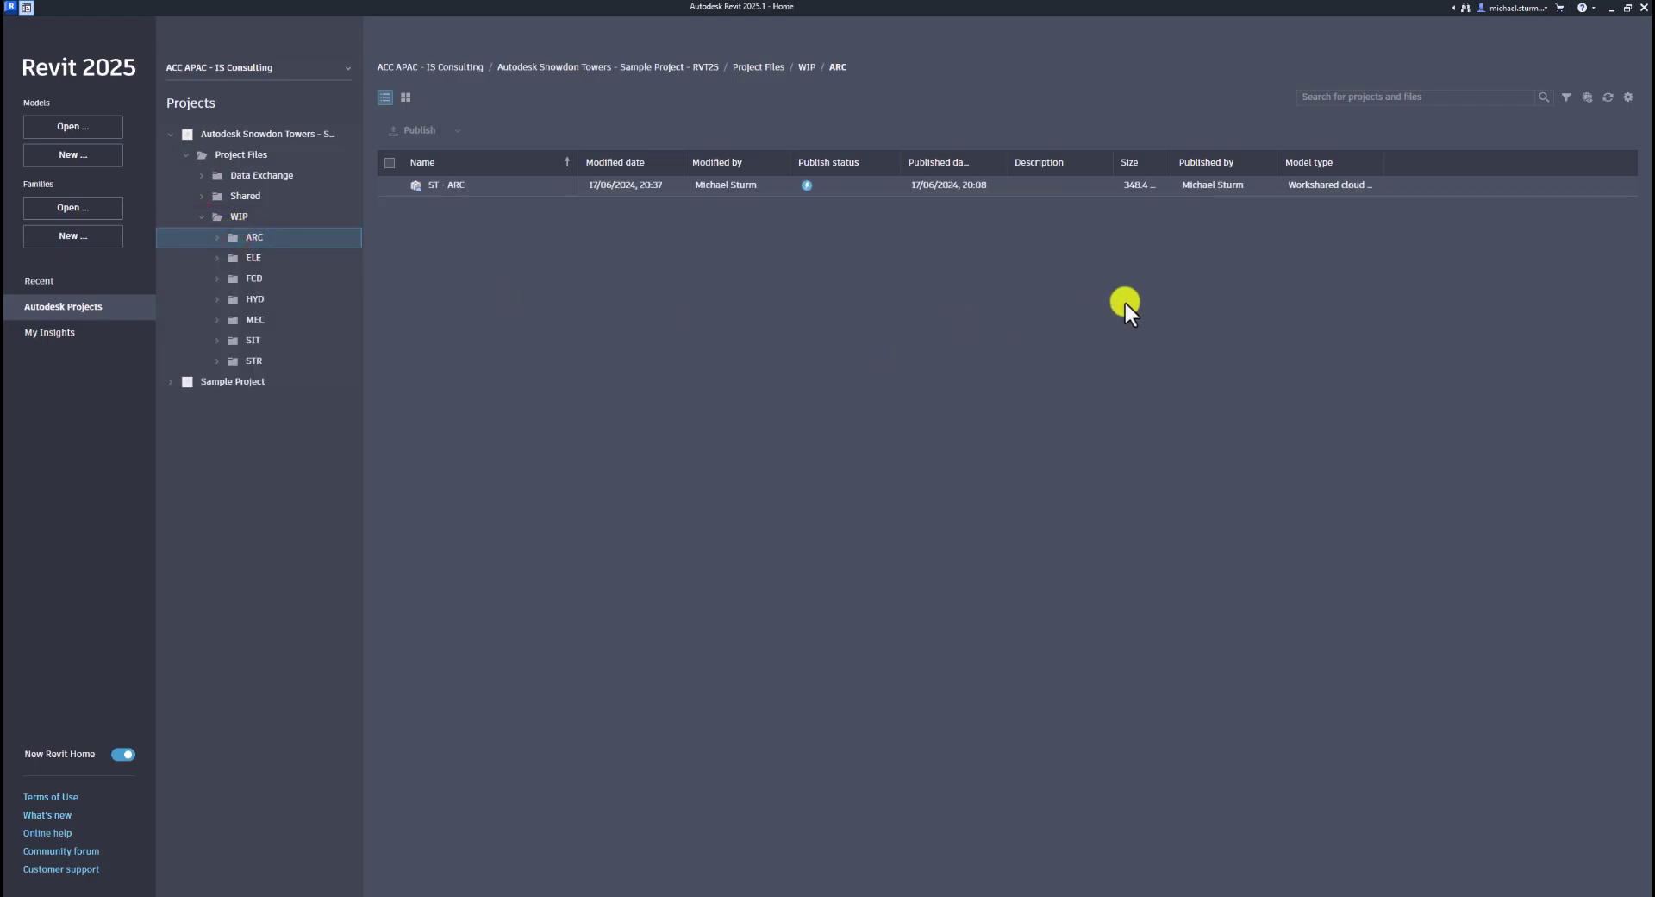
click(807, 189)
click(1400, 188)
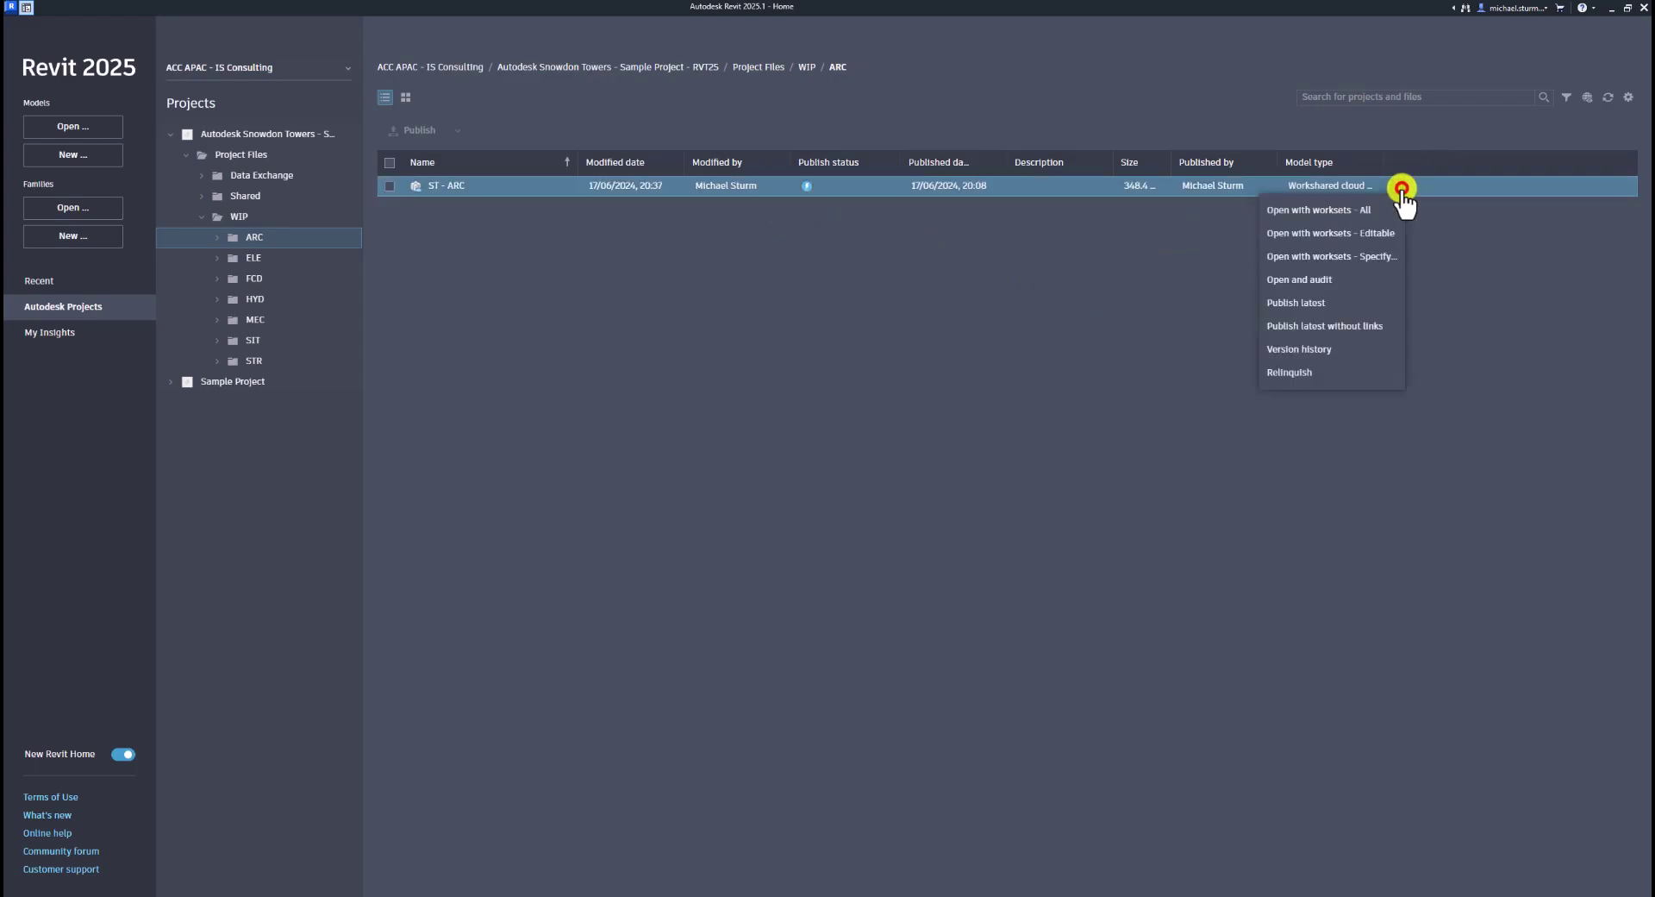
click(1316, 304)
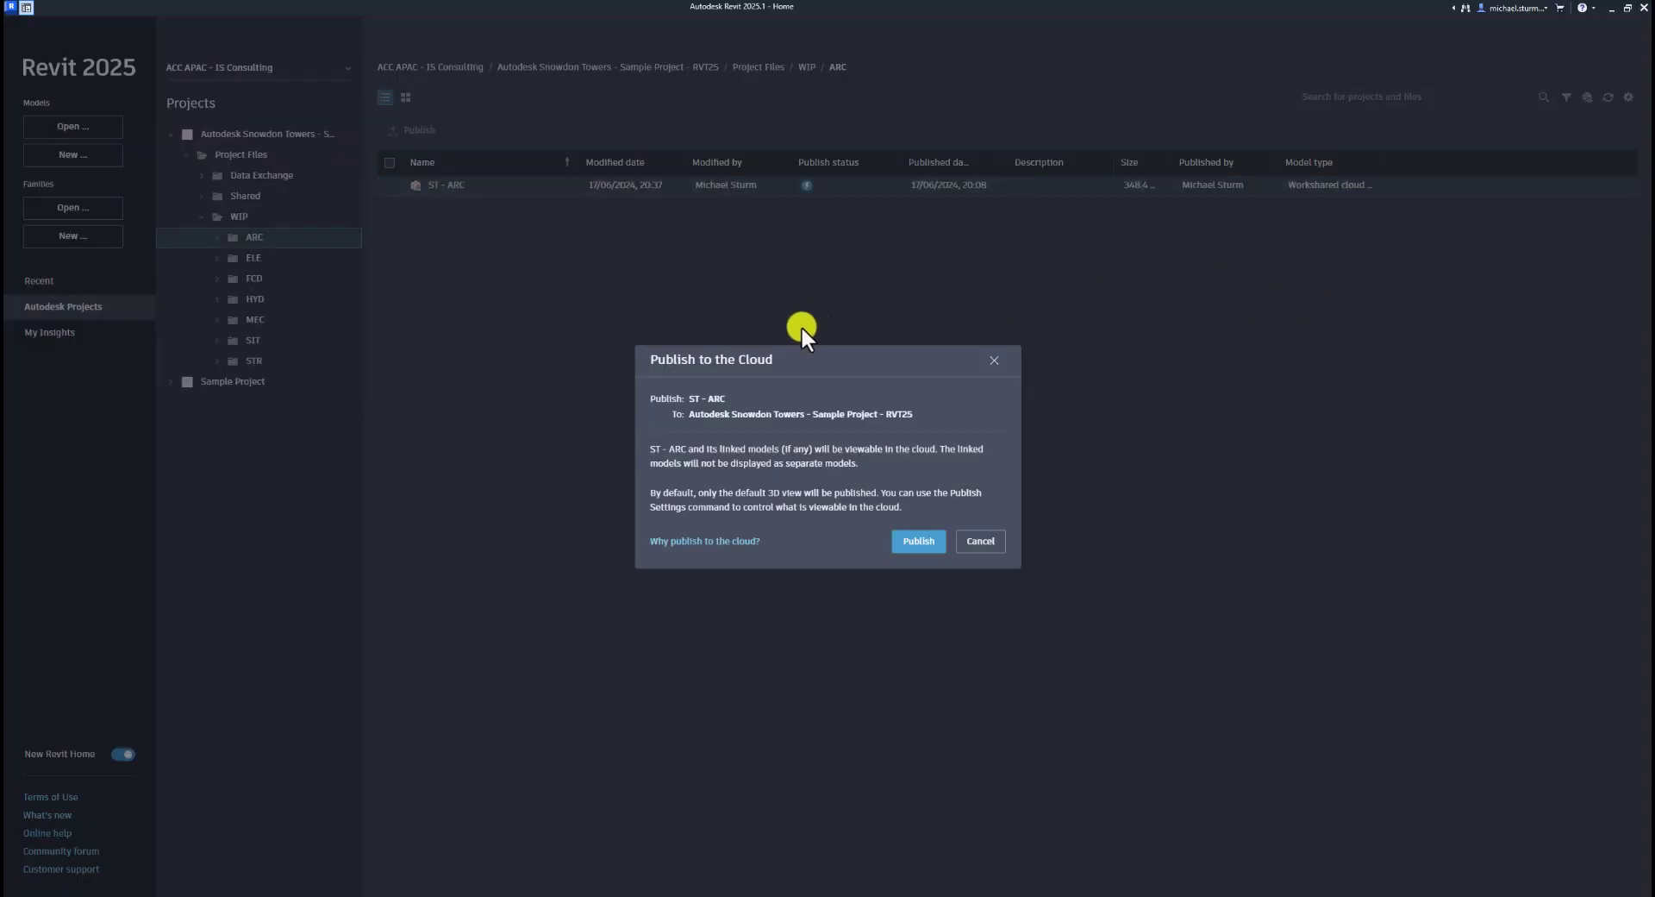
Step: Confirm publishing ST - ARC to the cloud
click(908, 542)
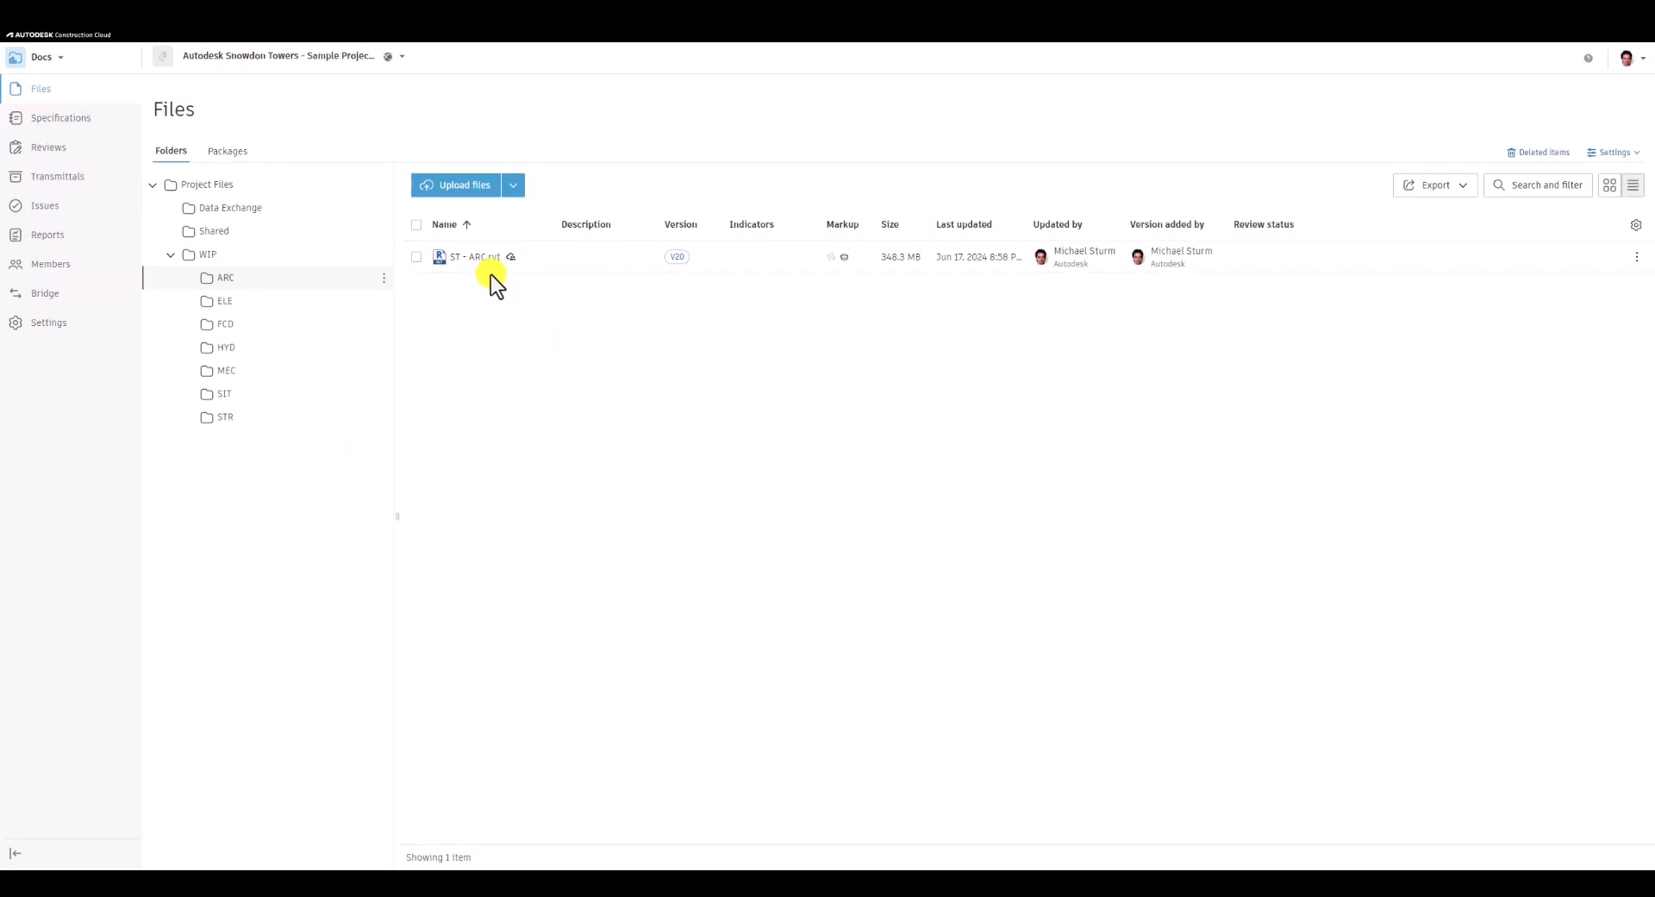
click(486, 265)
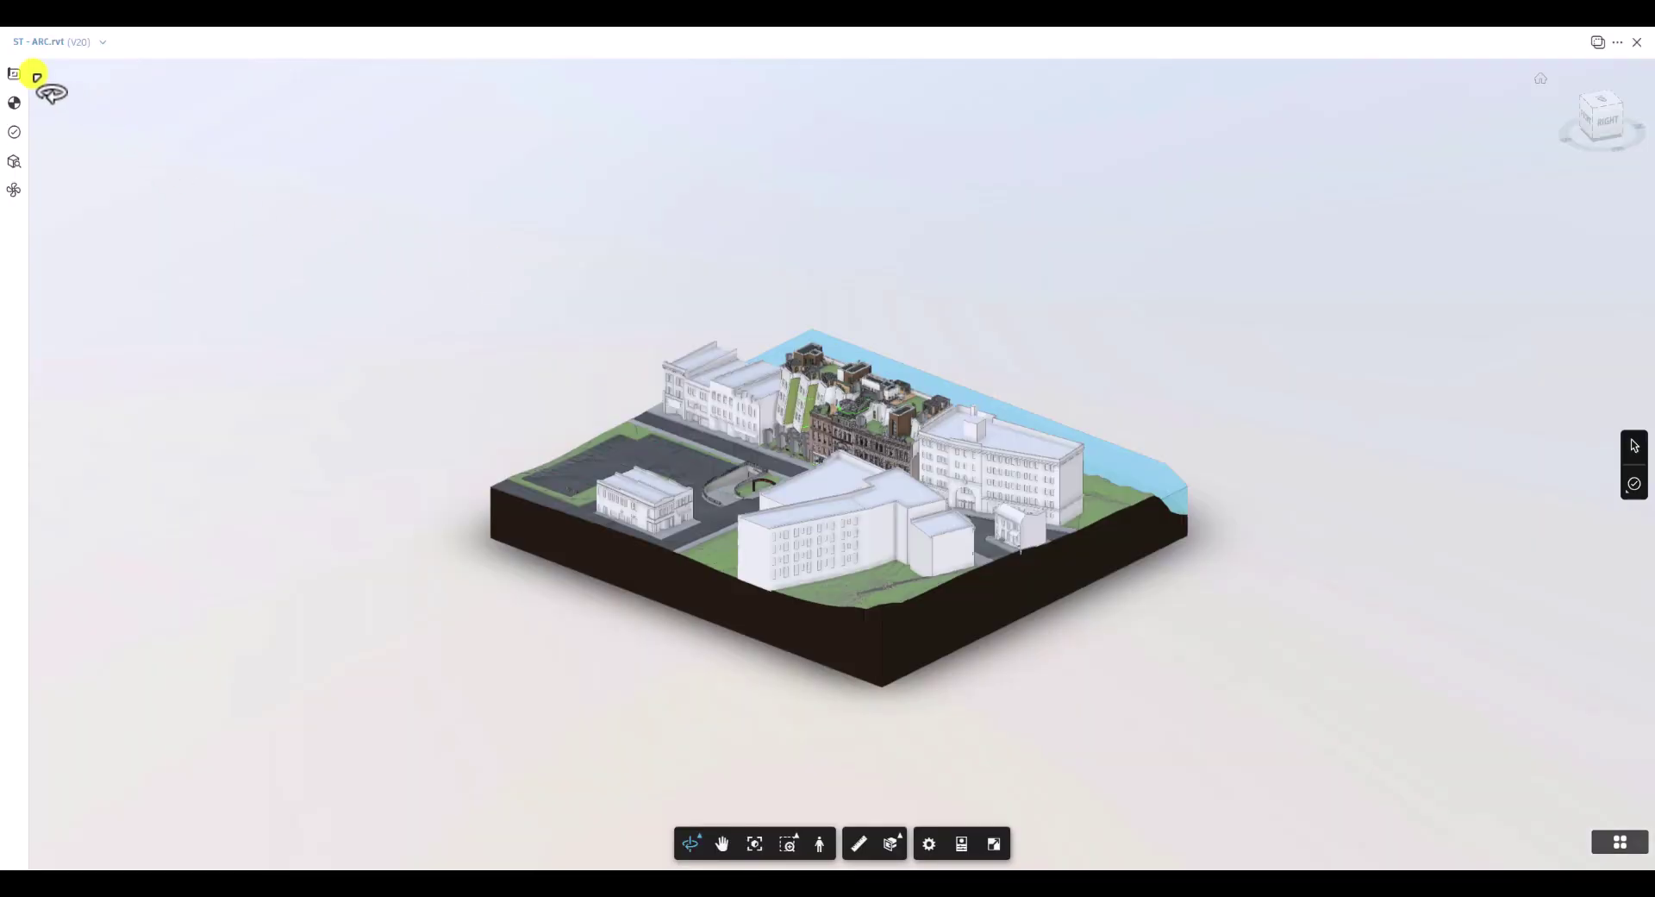
click(24, 72)
click(191, 112)
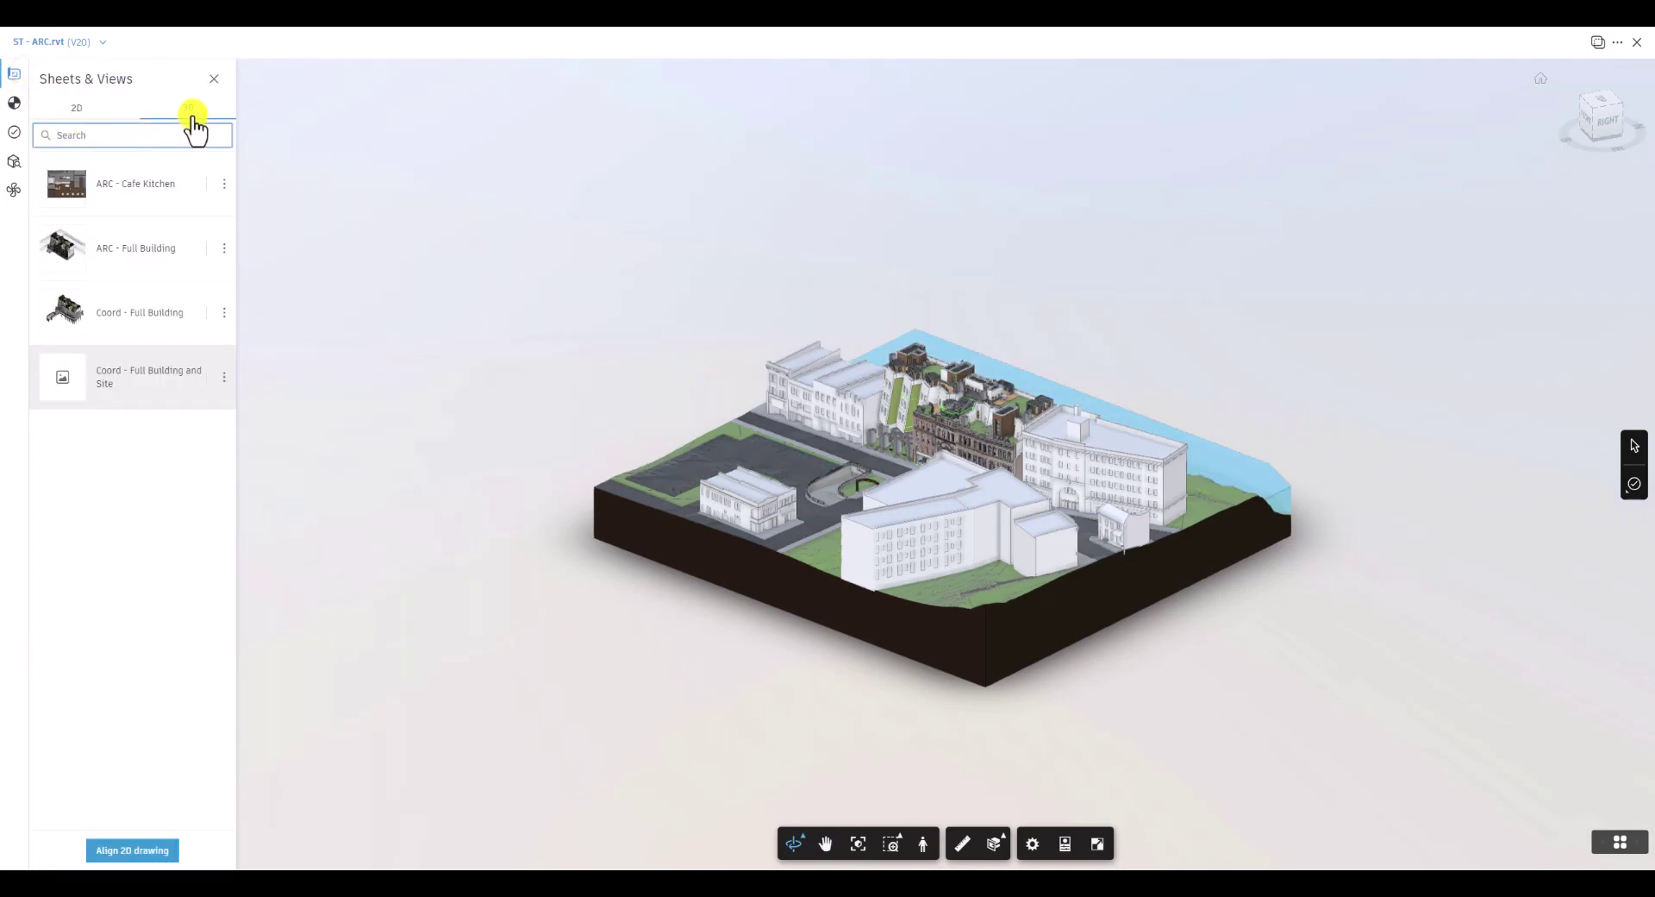
click(137, 193)
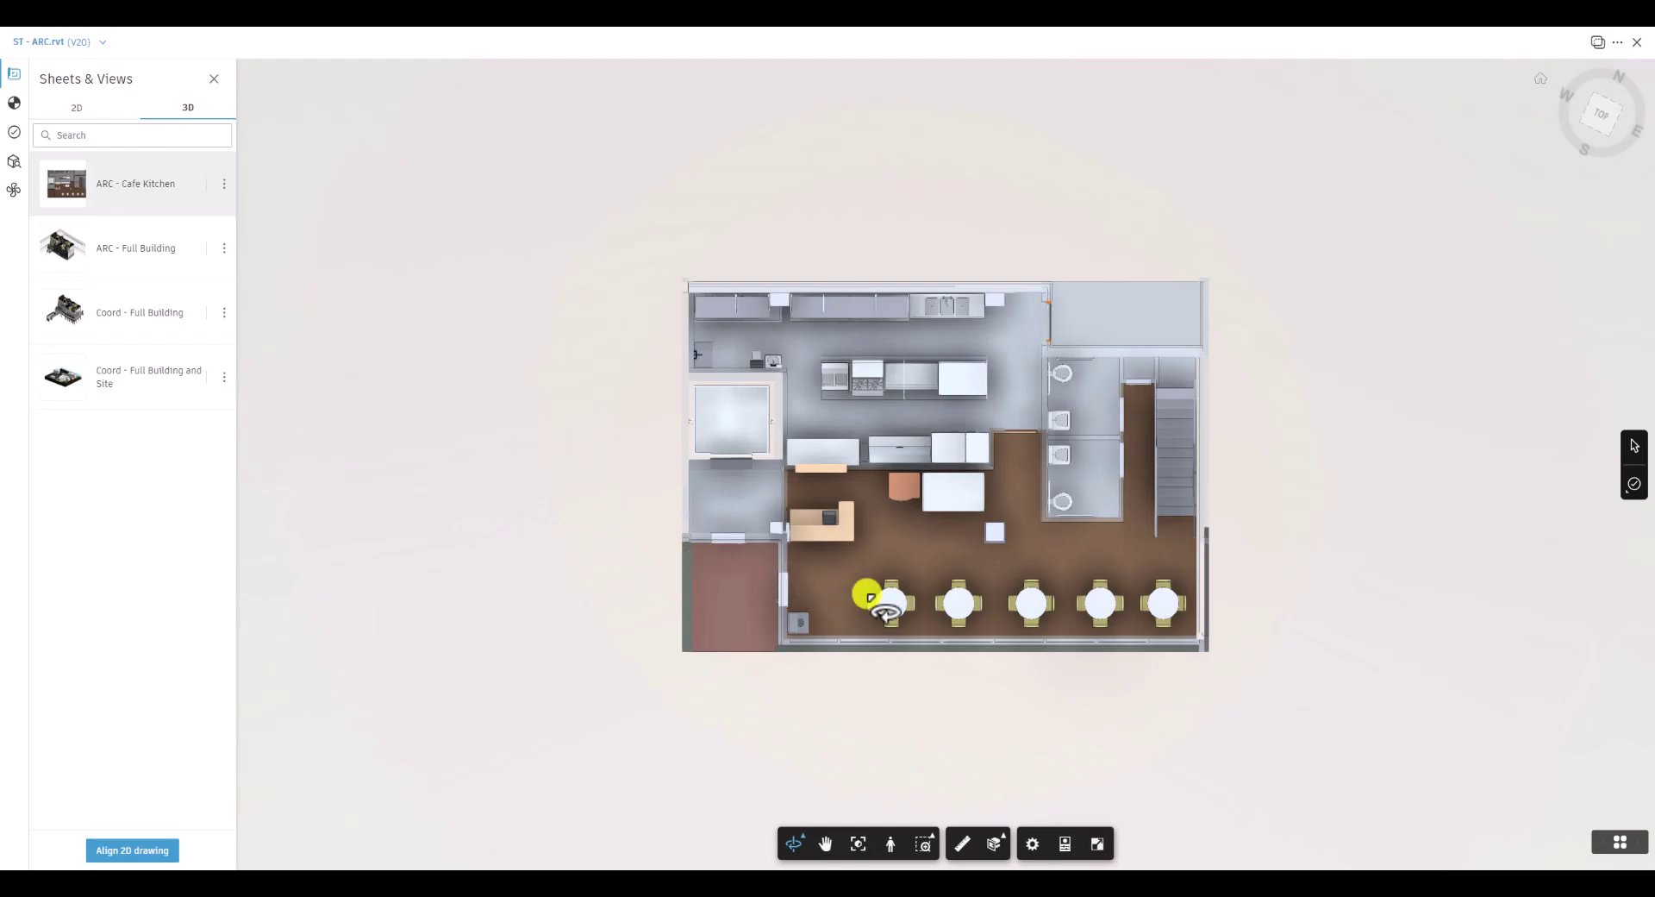
drag(1608, 138, 1260, 618)
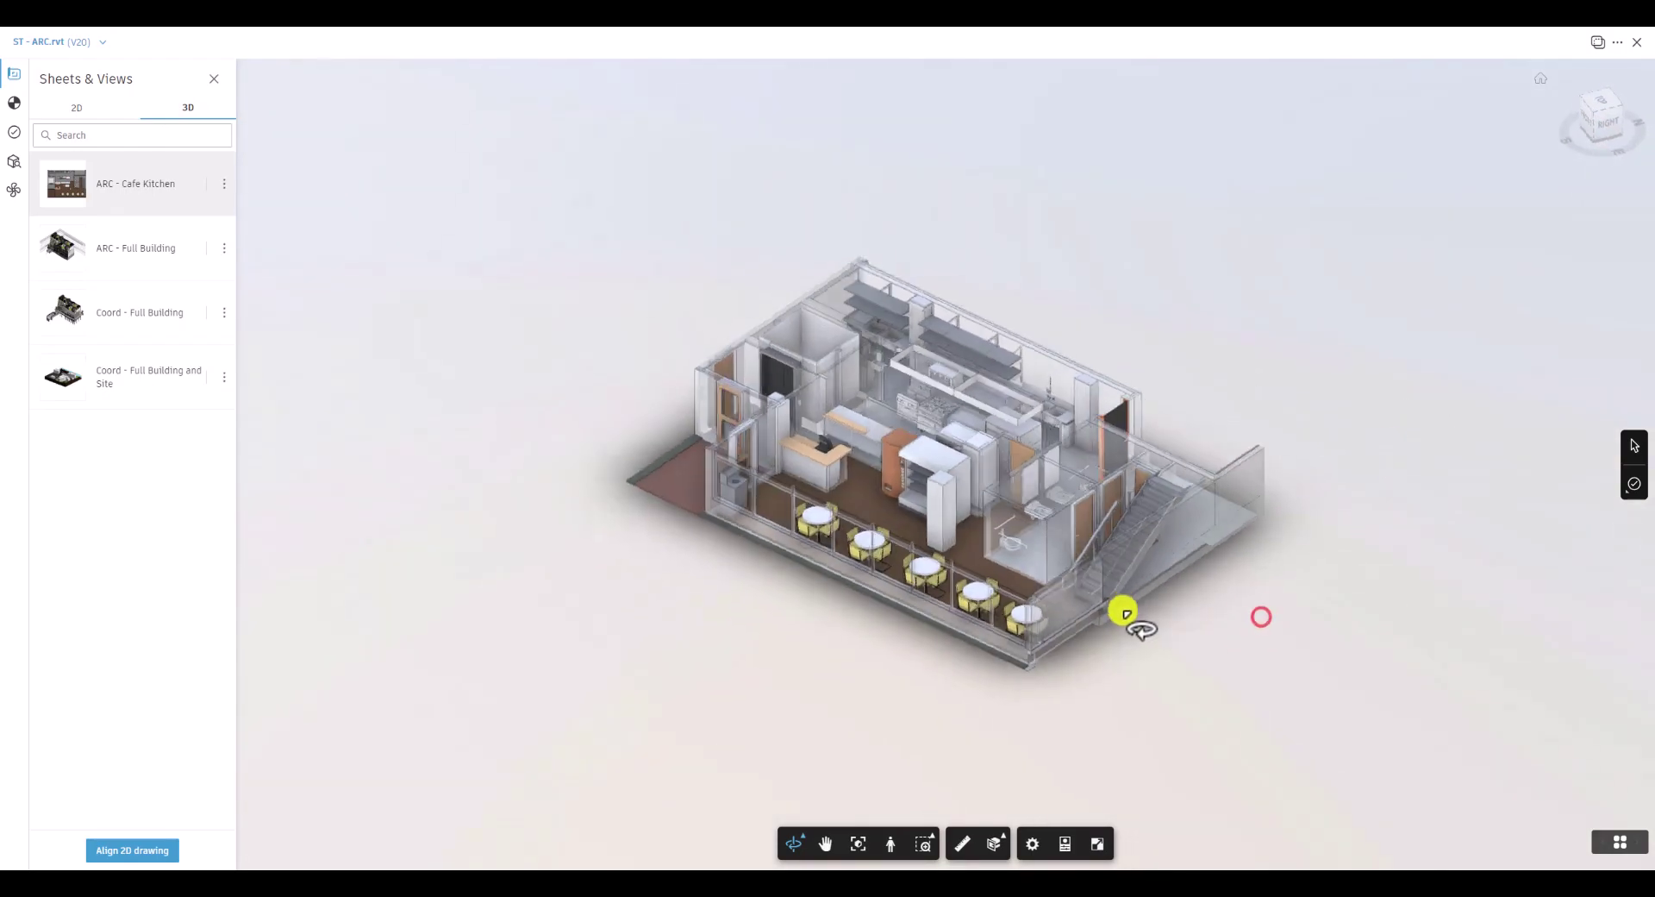
mouse_move(1123, 613)
mouse_down()
mouse_move(1483, 576)
mouse_move(1644, 616)
mouse_up()
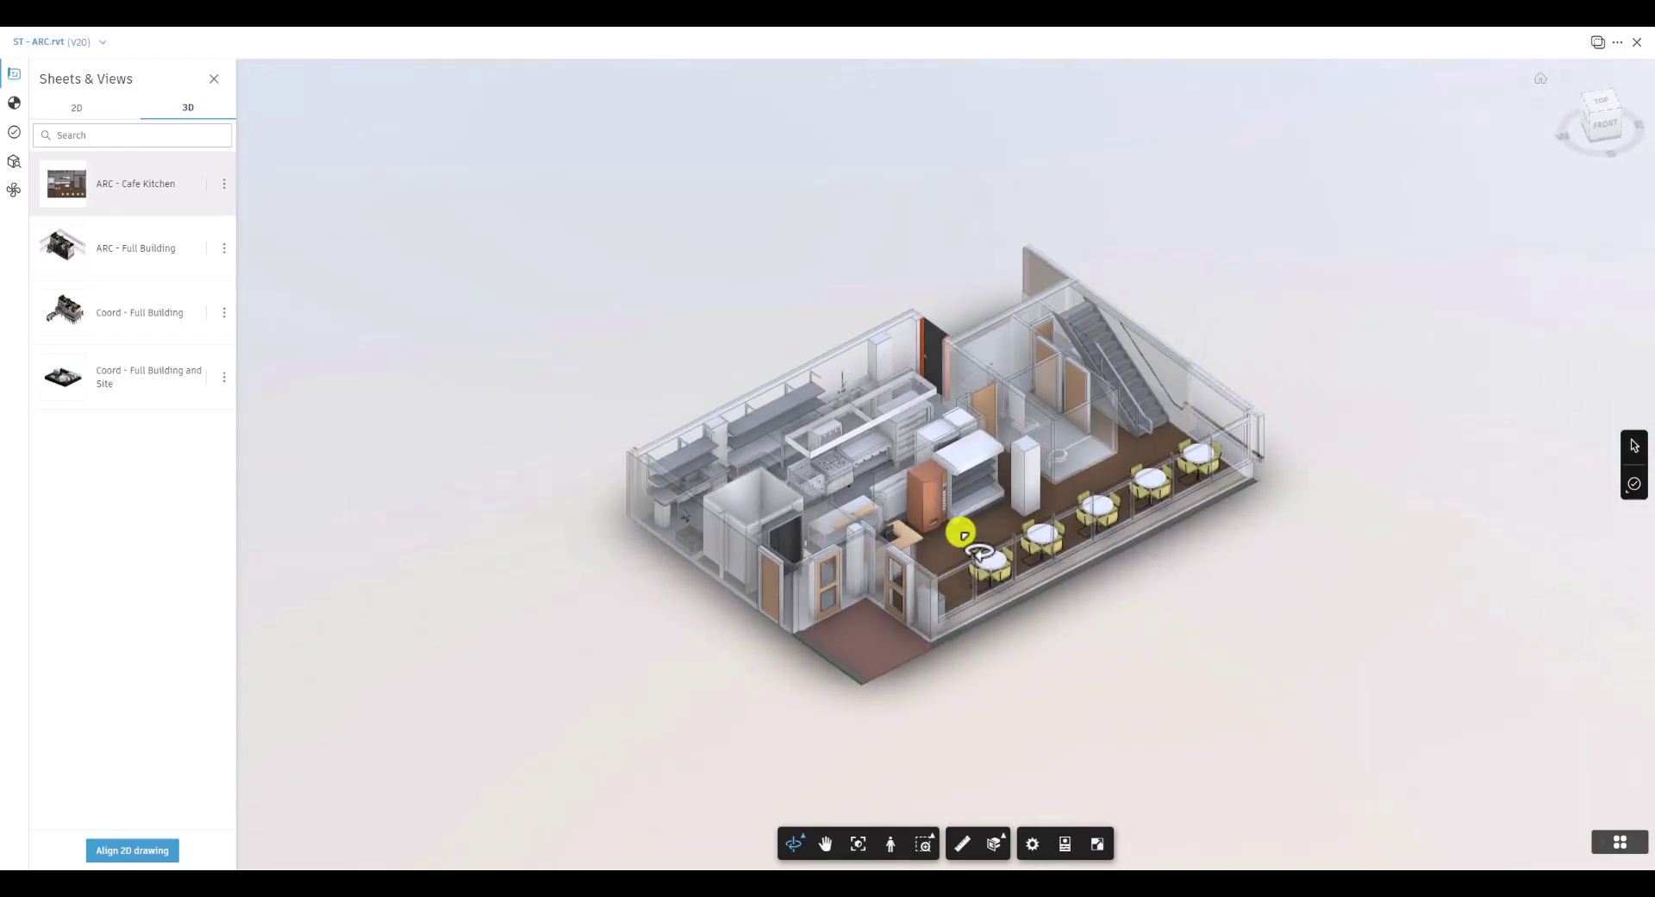
scroll(923, 519, up, 5)
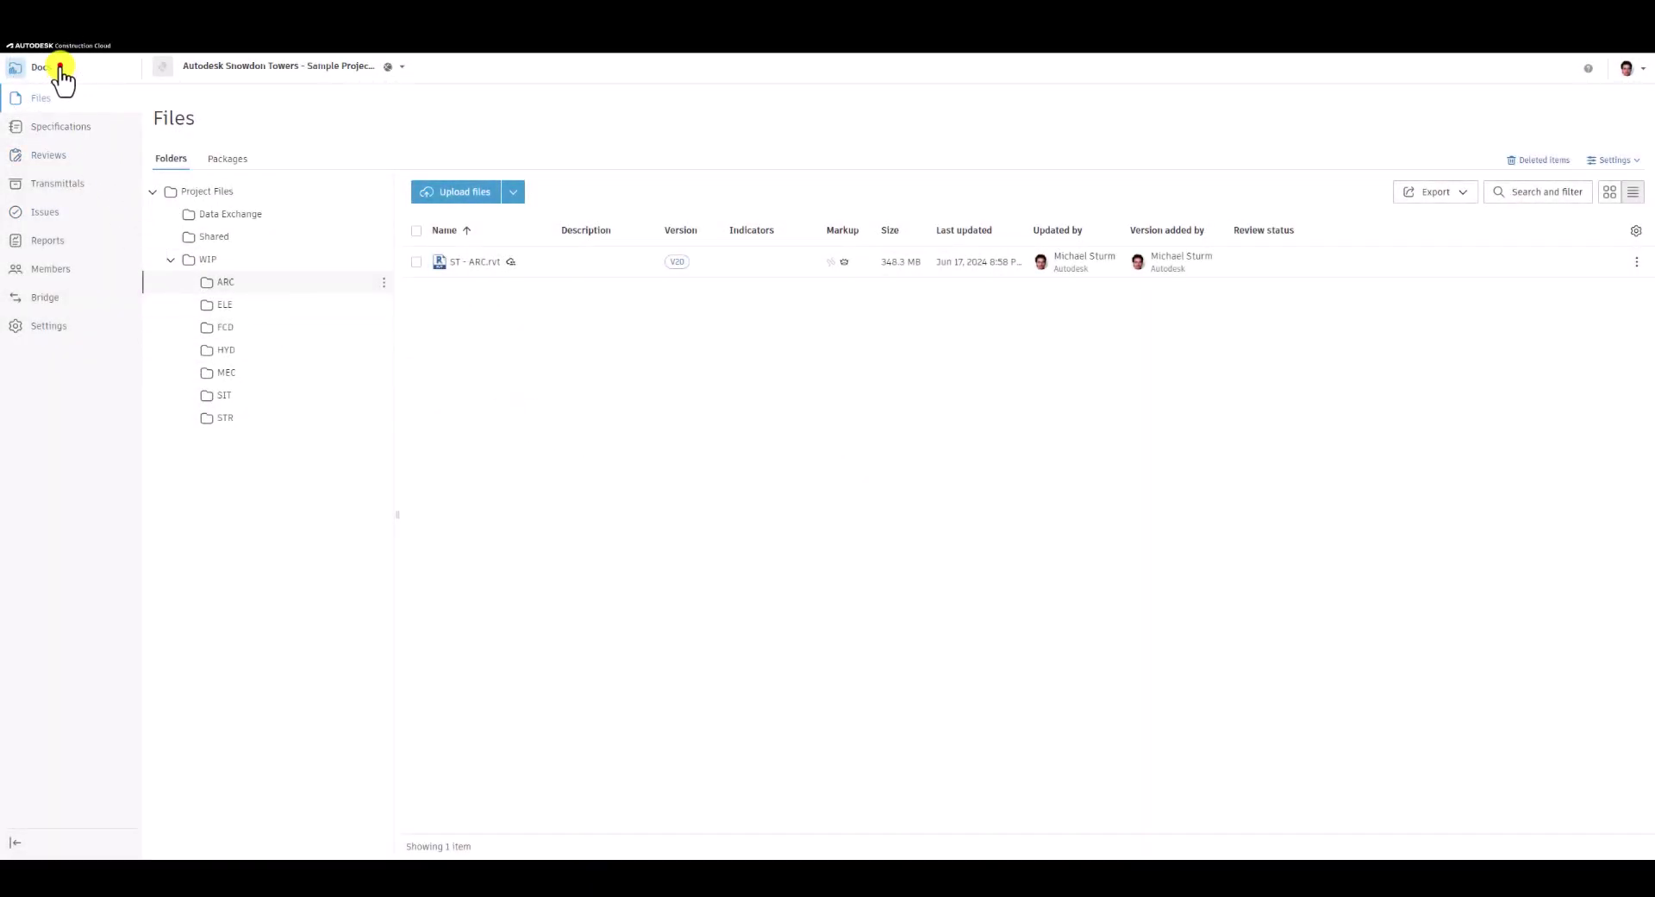
Step: In Model Coordination, select the ARC and MEC HVAC Cafe Kitchen models
click(60, 69)
key(Escape)
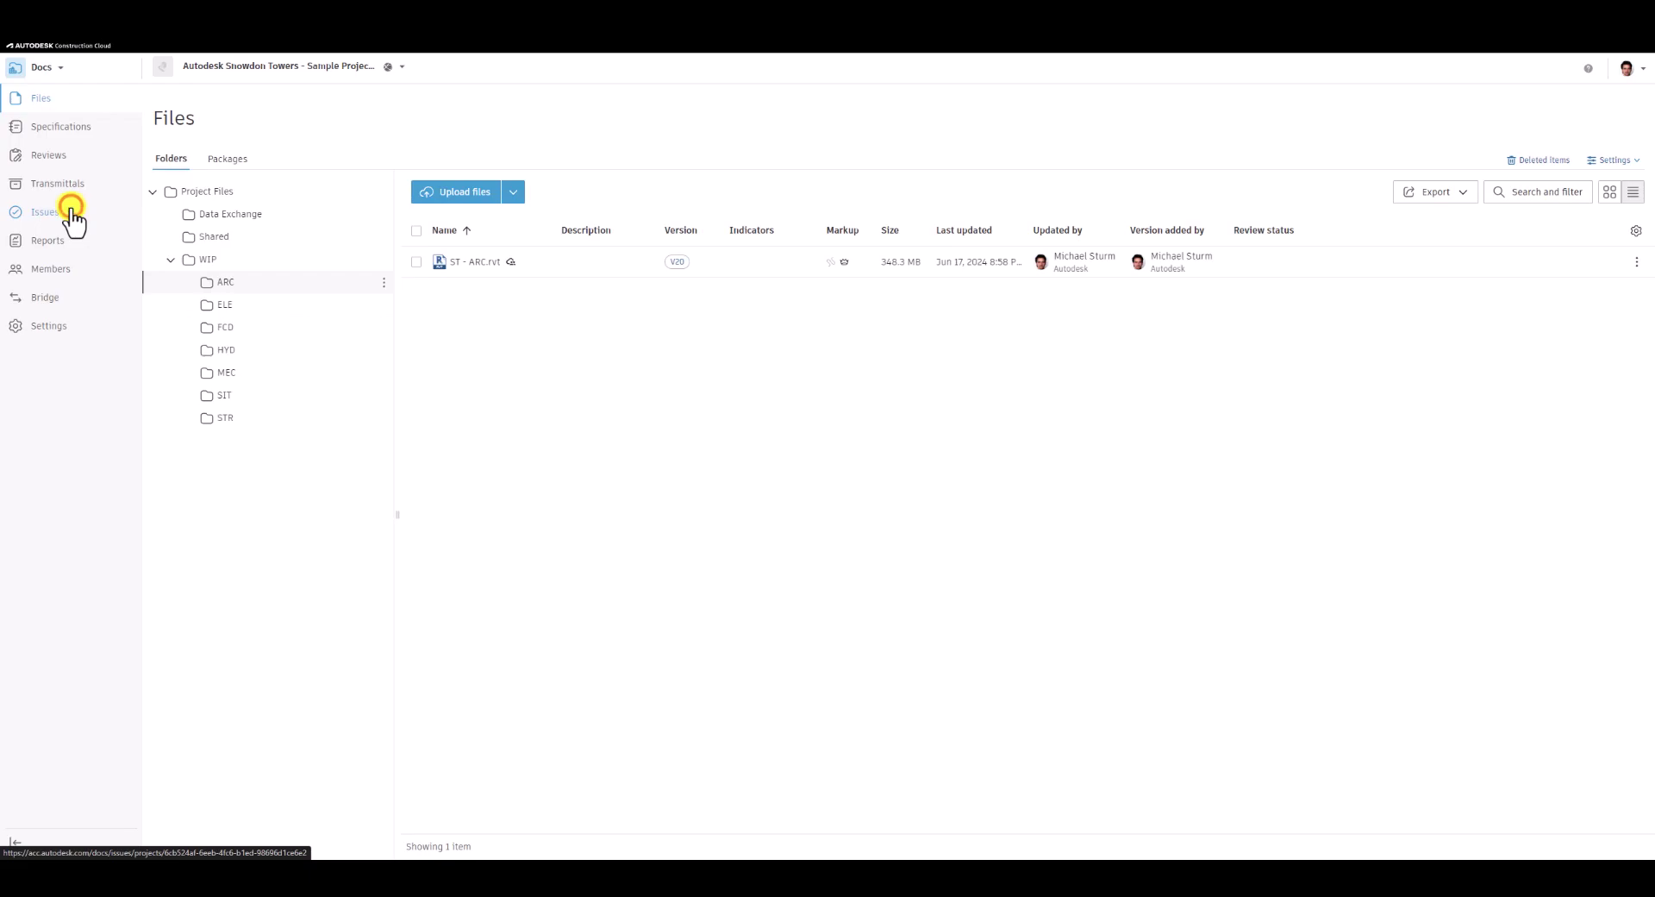
click(71, 216)
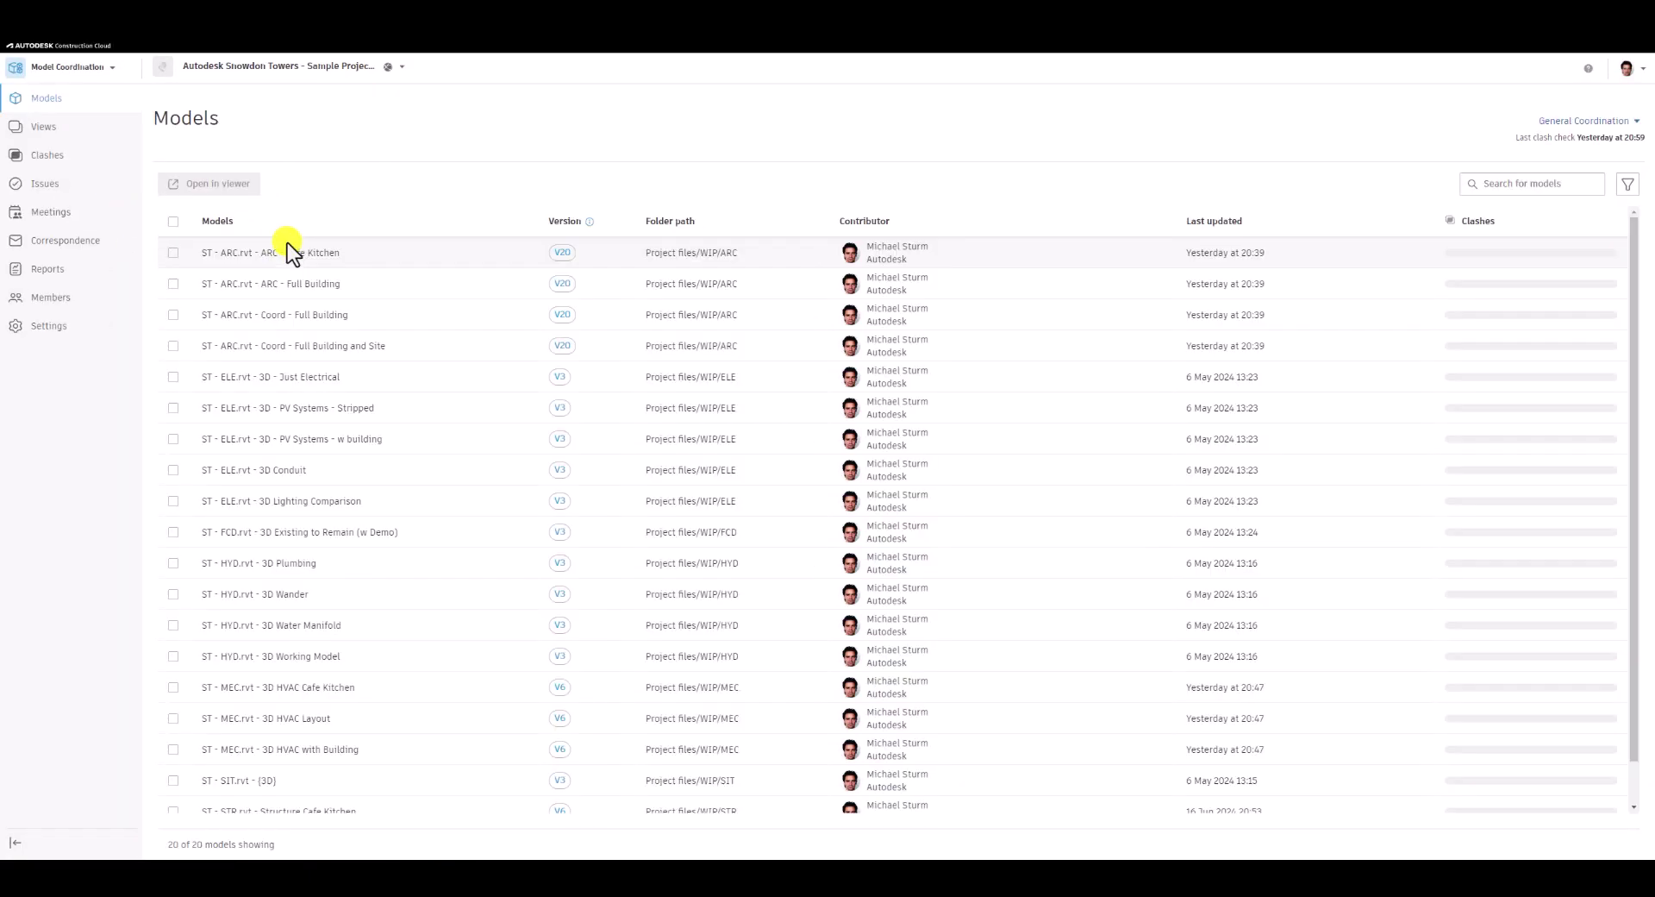
click(172, 253)
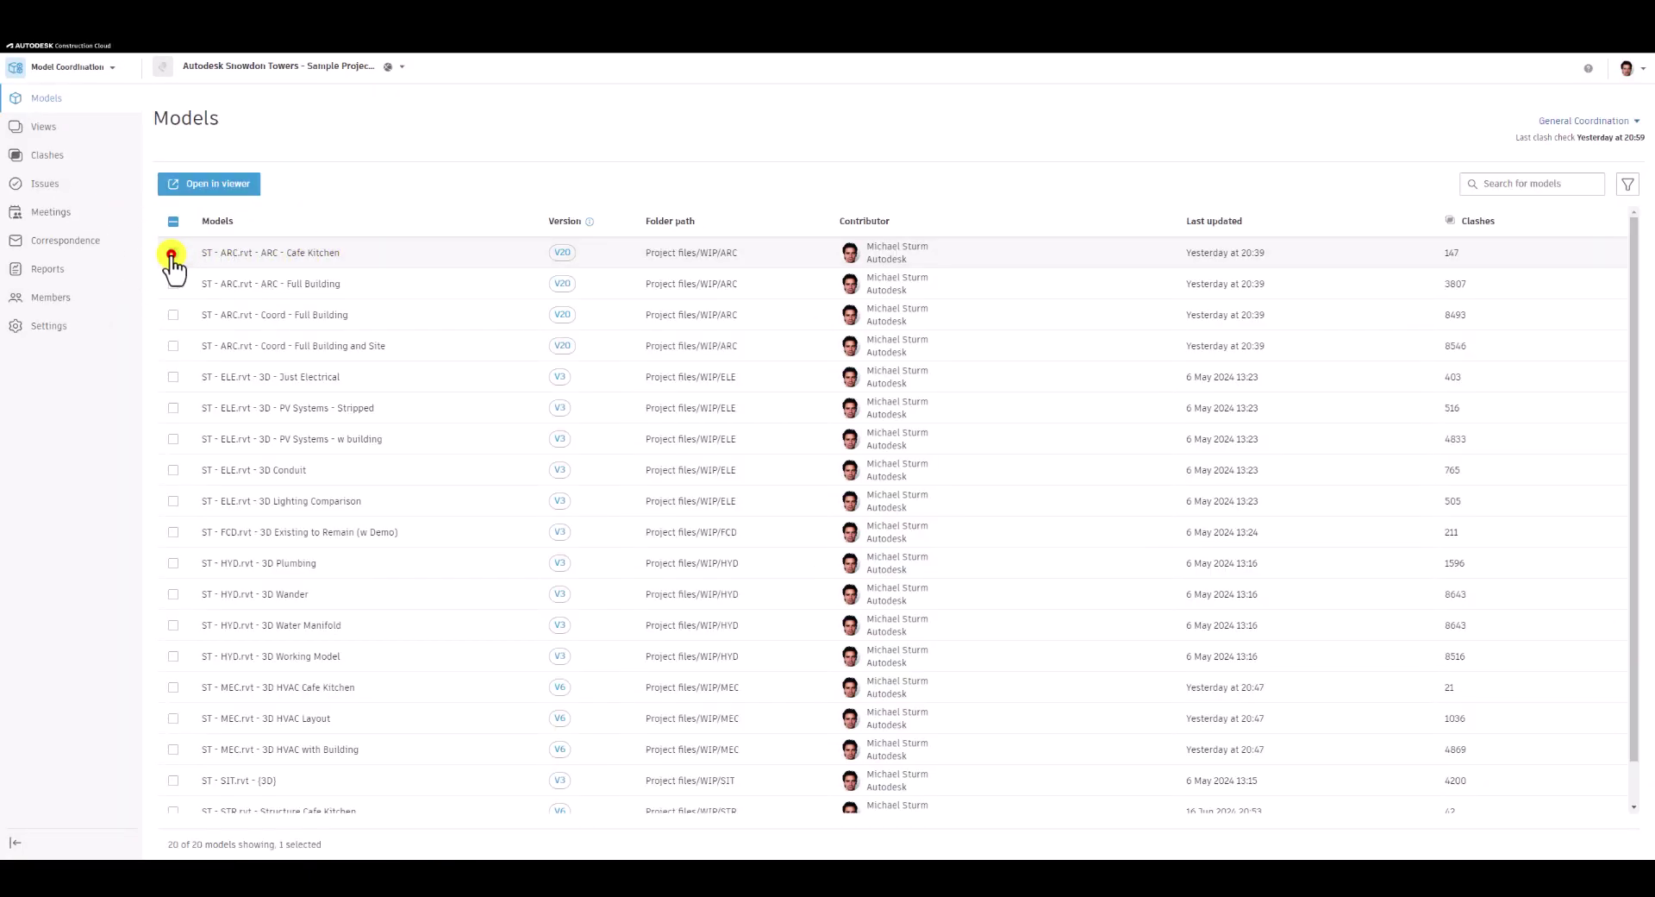
click(173, 687)
scroll(173, 689, down, 1)
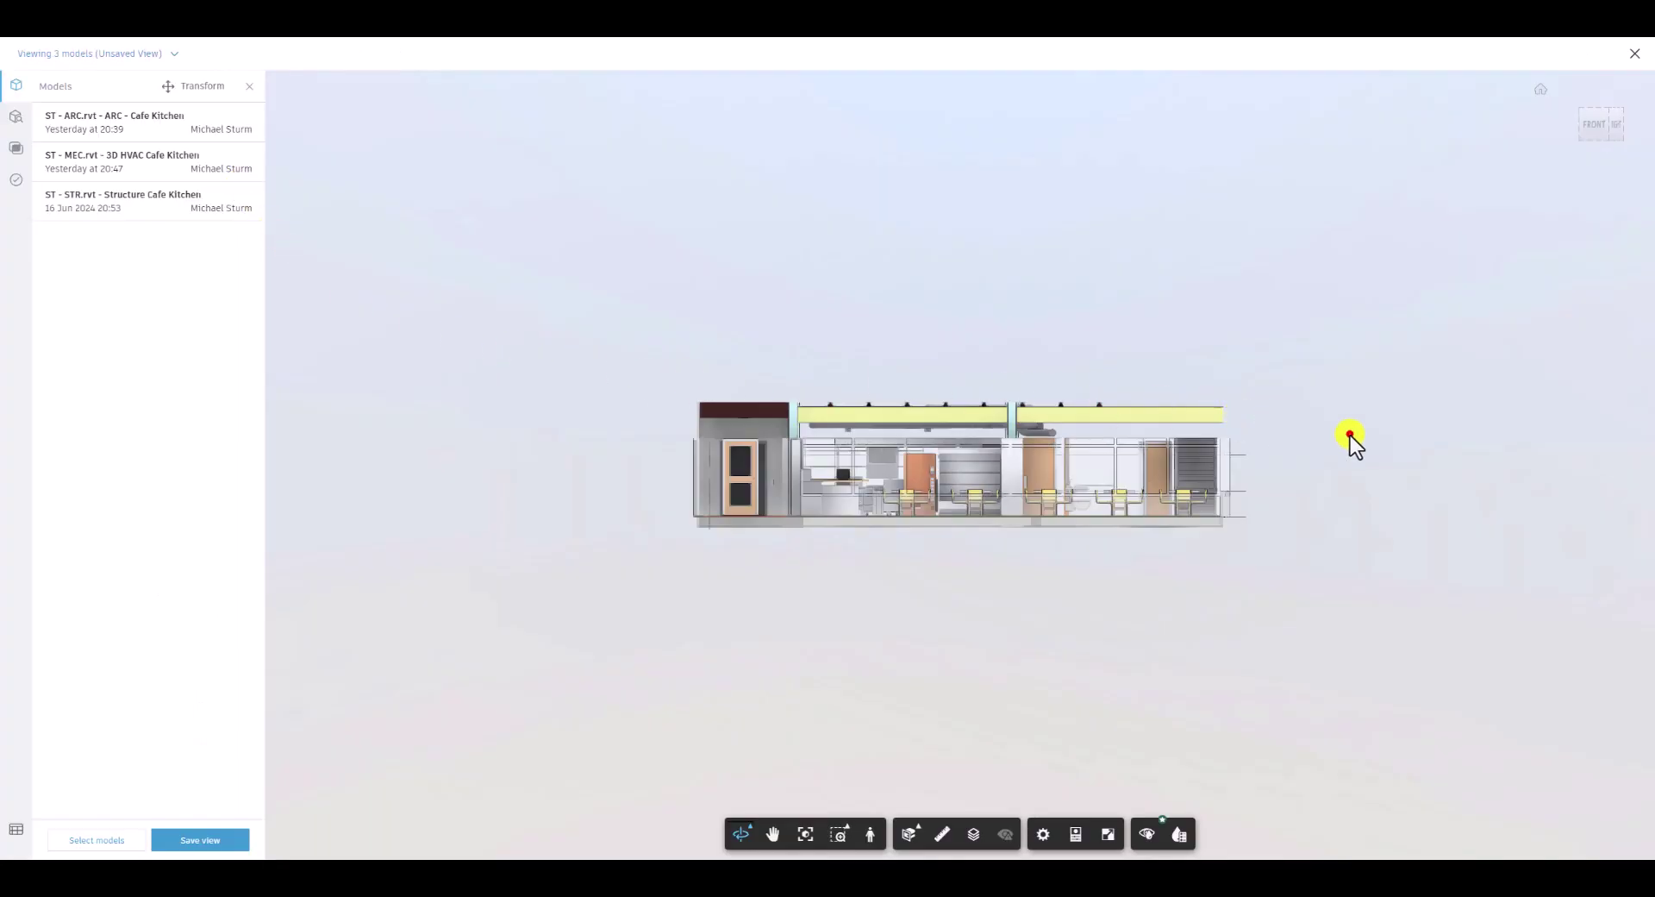
Step: Orbit the combined models and display their 113 clashes in 3D
mouse_move(1350, 436)
mouse_down()
mouse_move(726, 539)
mouse_move(1567, 519)
mouse_up()
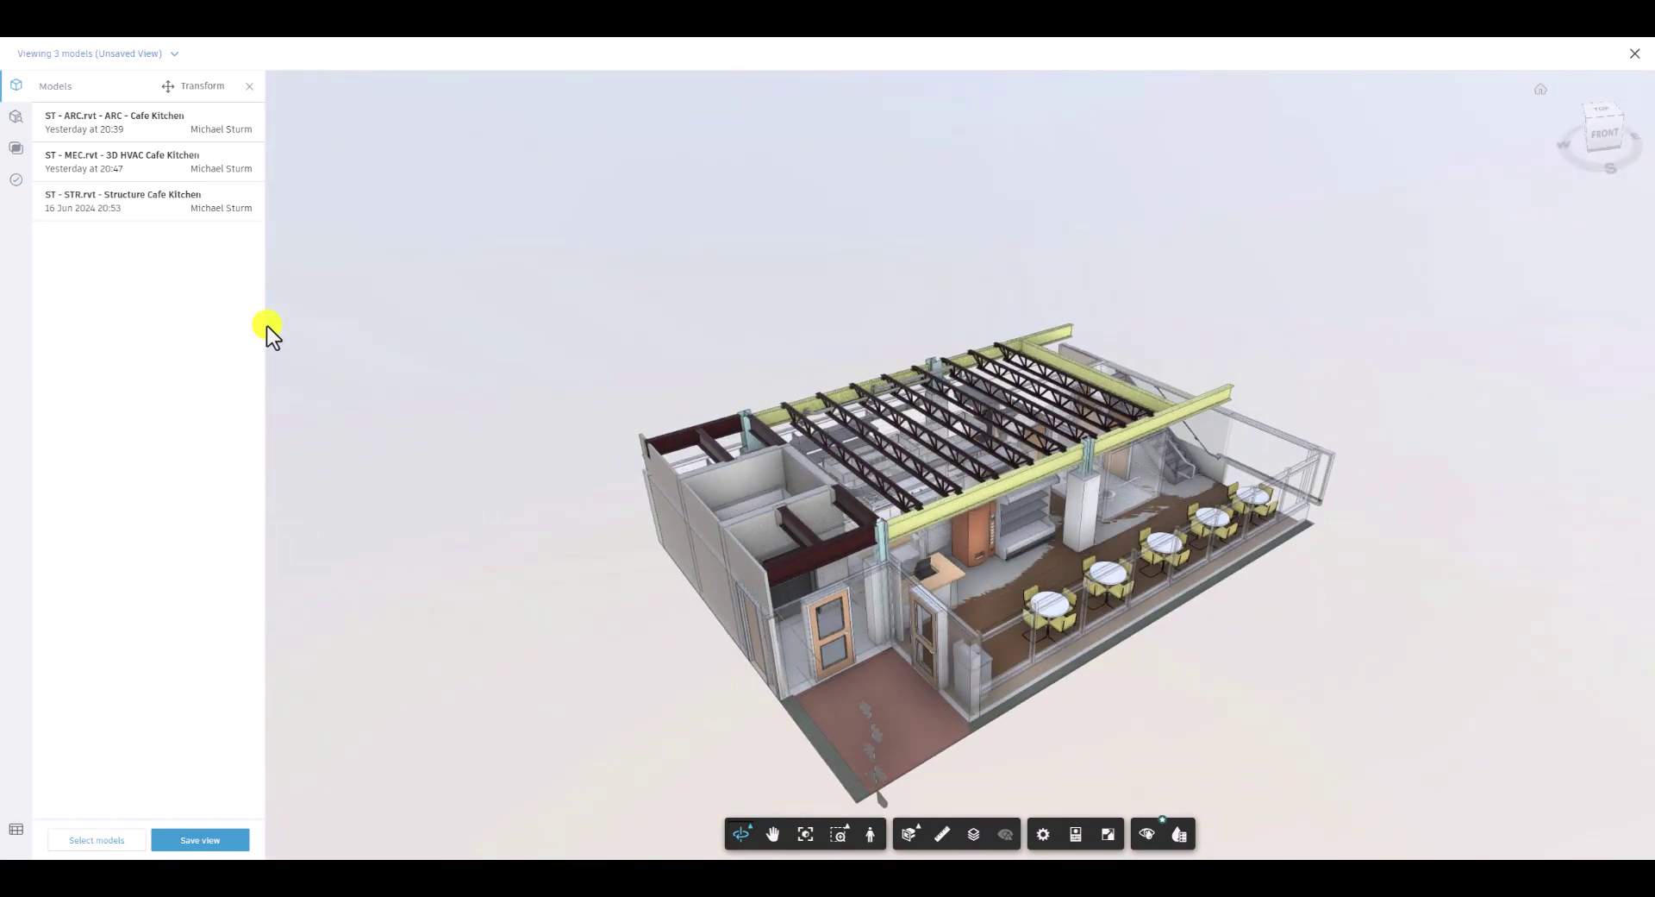
click(11, 155)
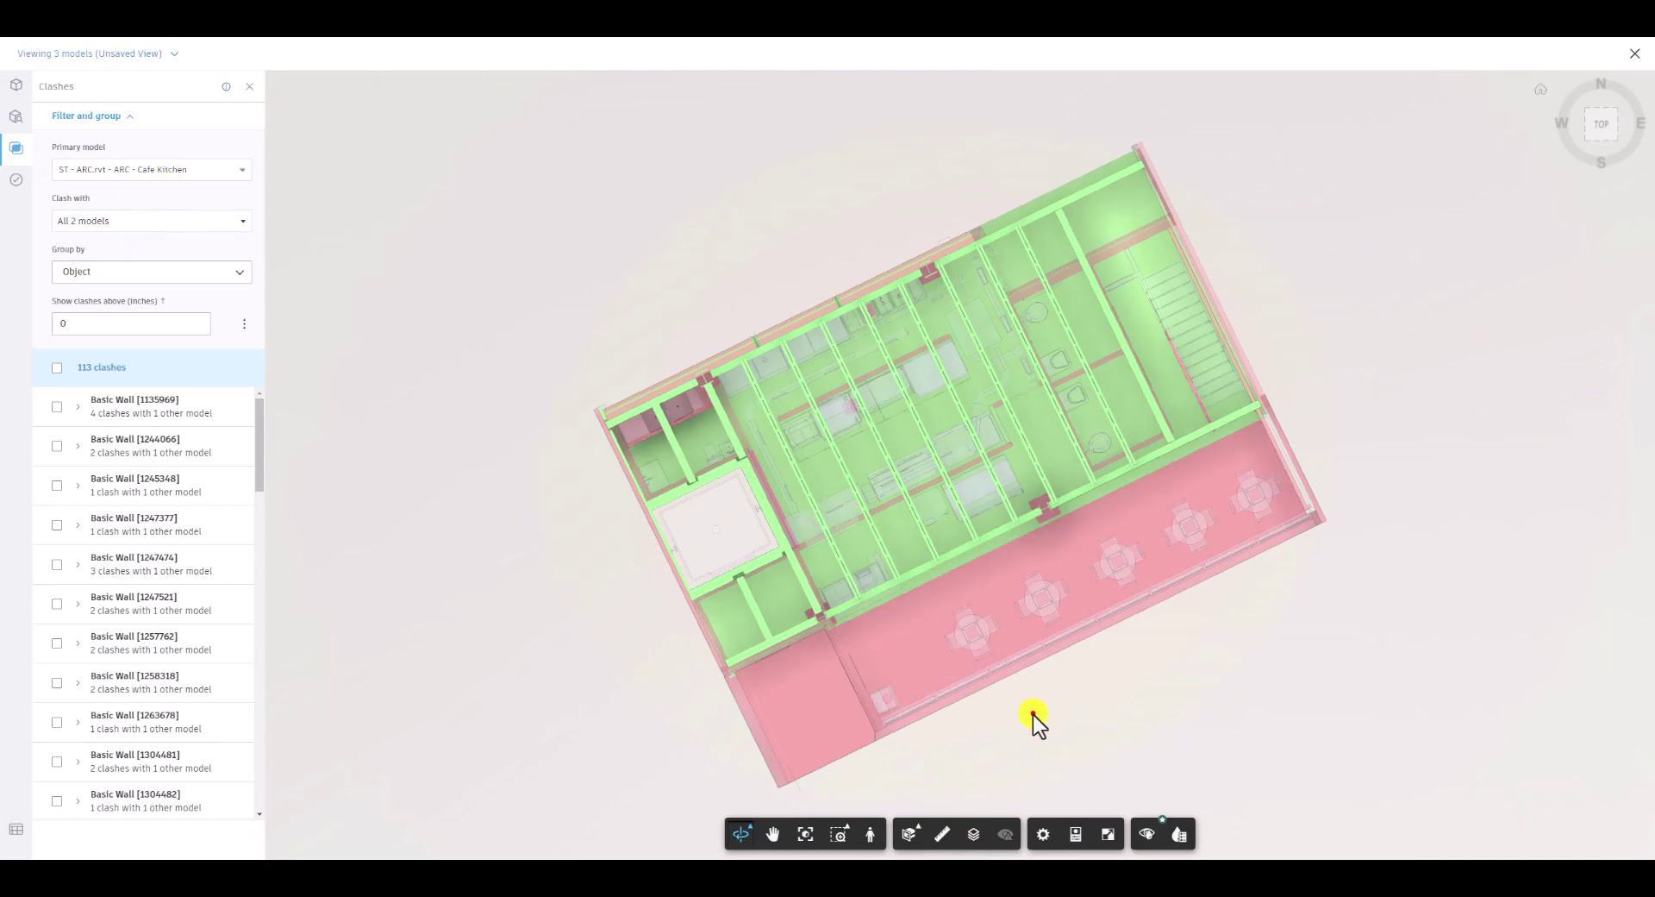
drag(1032, 714, 1263, 526)
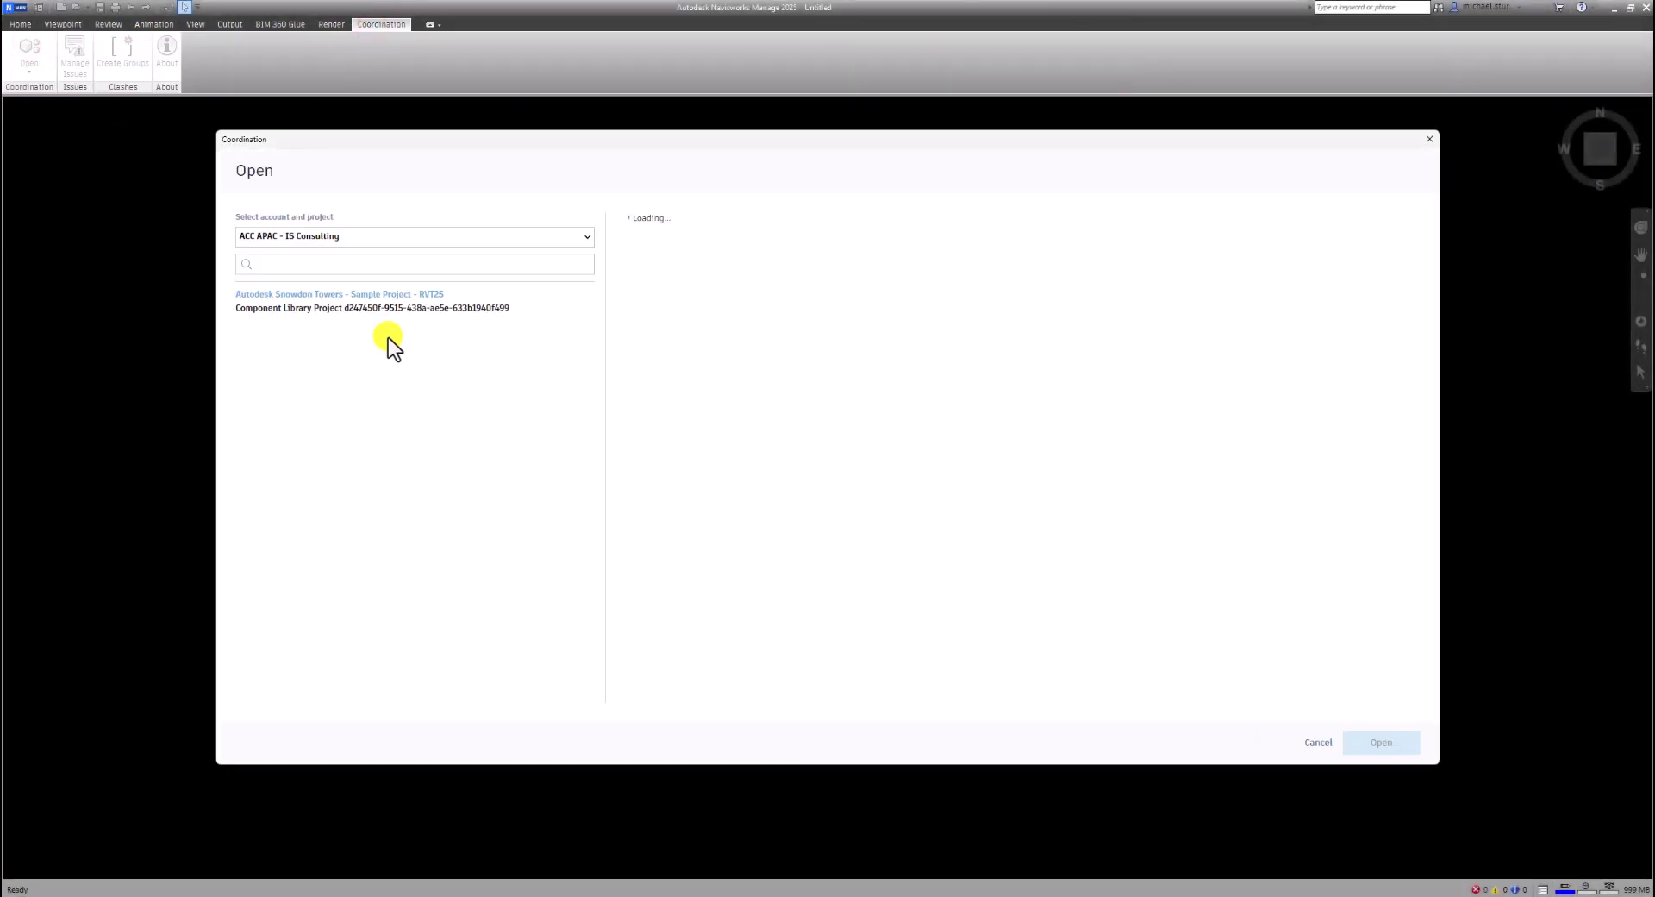
Step: Open the ARC, MEC HVAC and STR Structure Cafe Kitchen models together from the coordination space
click(631, 337)
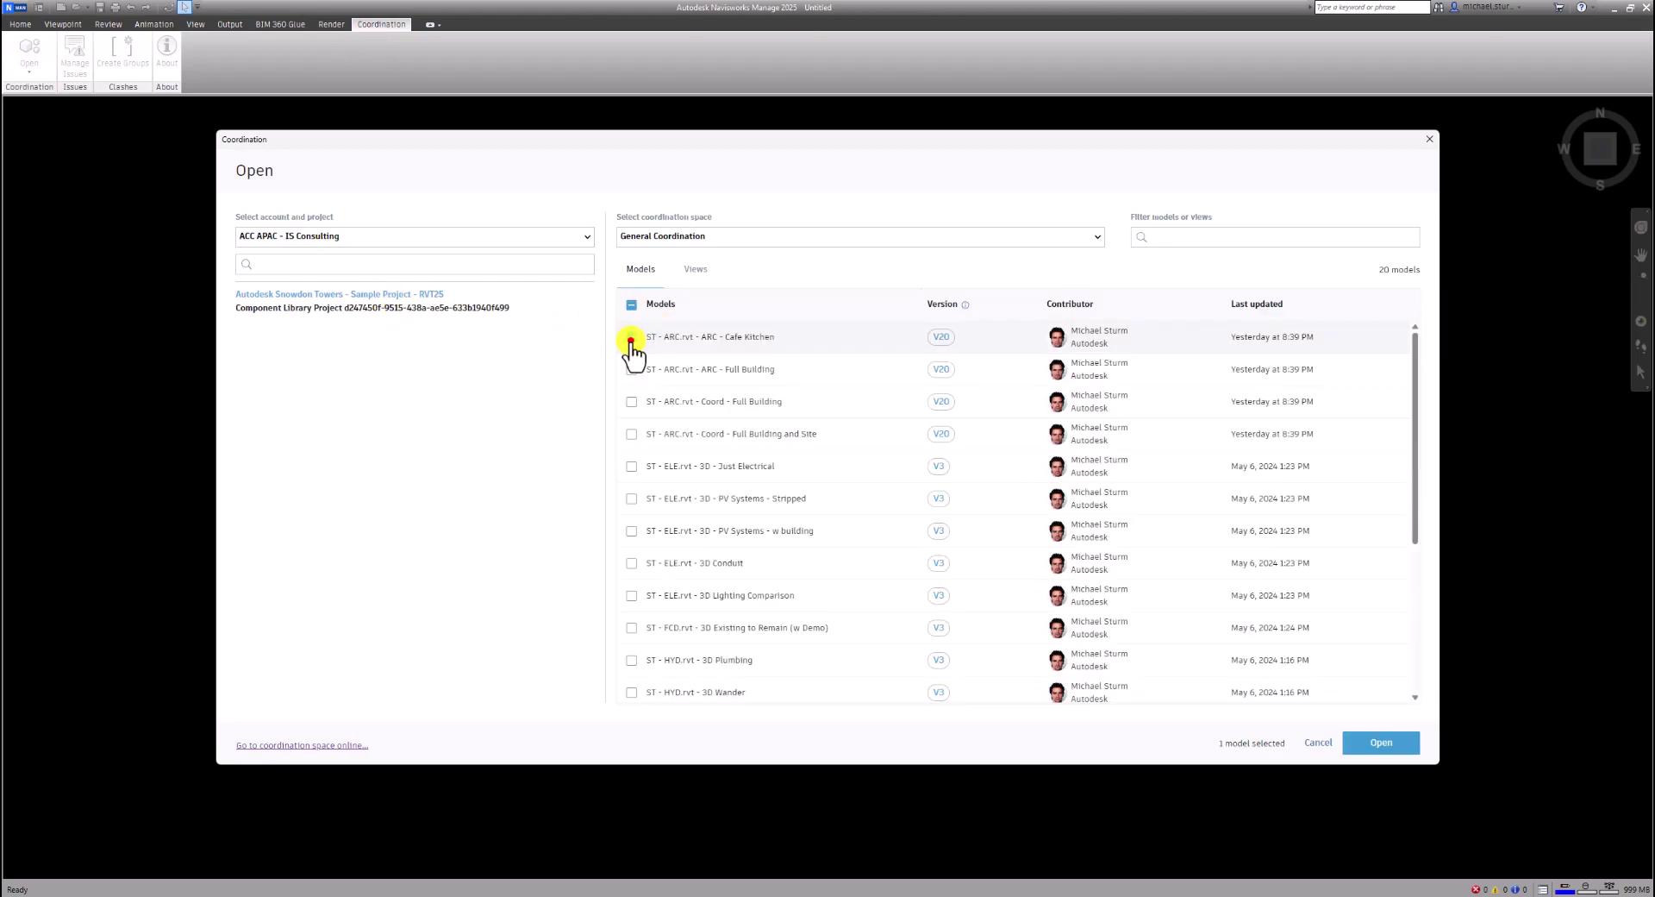
scroll(634, 388, down, 3)
click(631, 524)
click(631, 652)
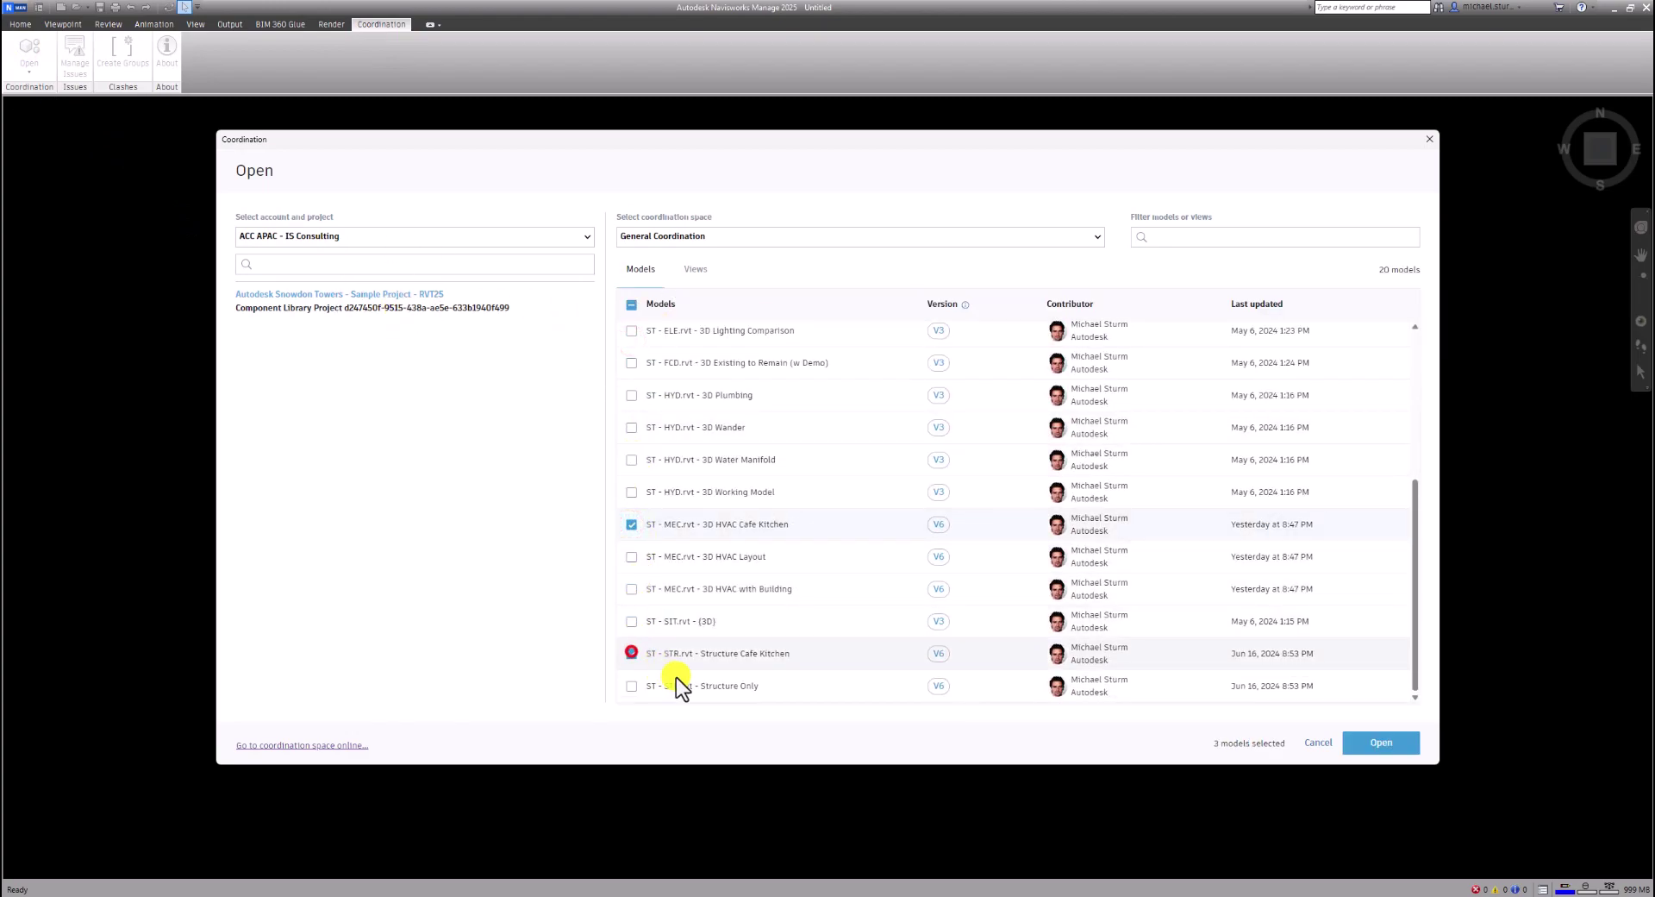
click(1368, 741)
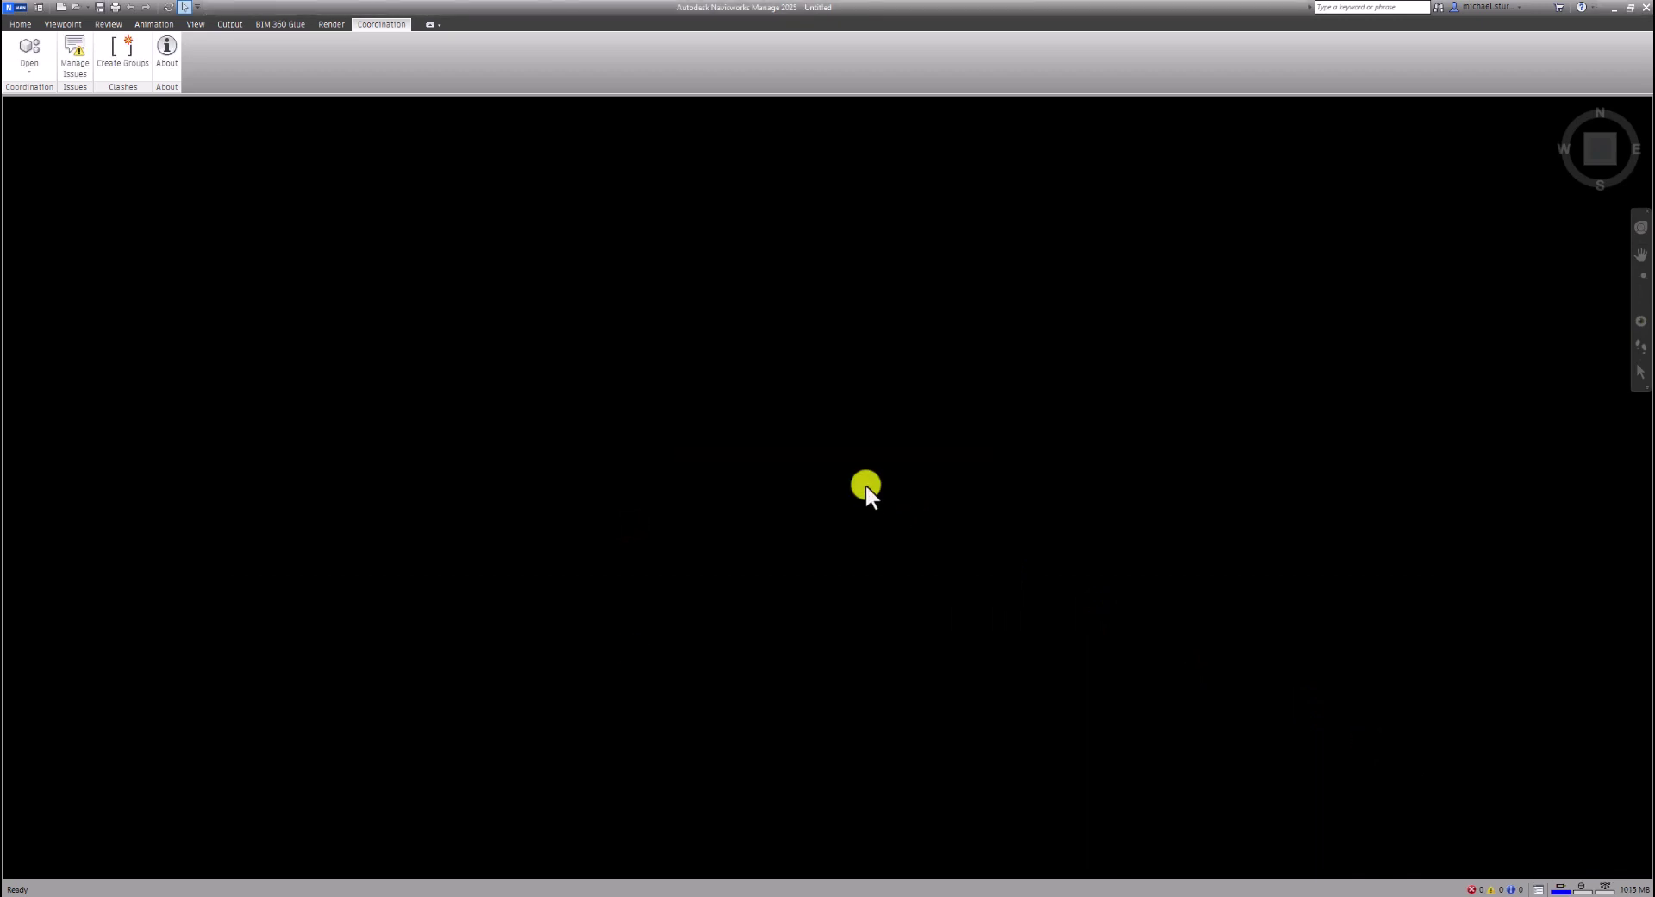
Step: Set an isometric view of the combined kitchen model and orbit around a column
right_click(865, 485)
click(911, 561)
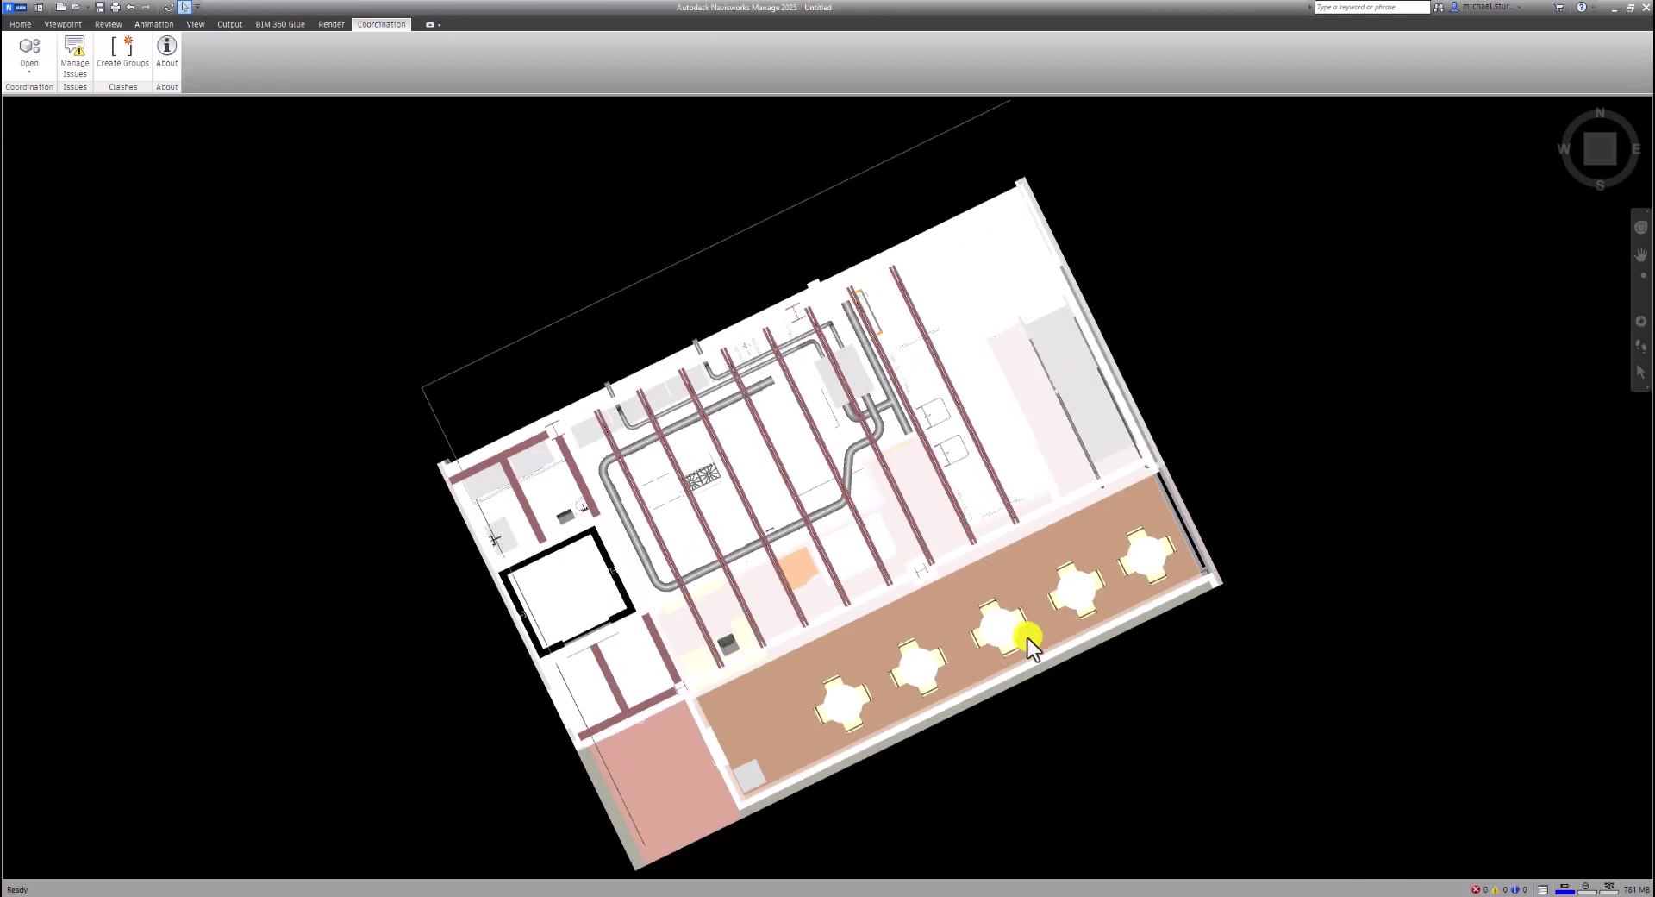
click(1612, 162)
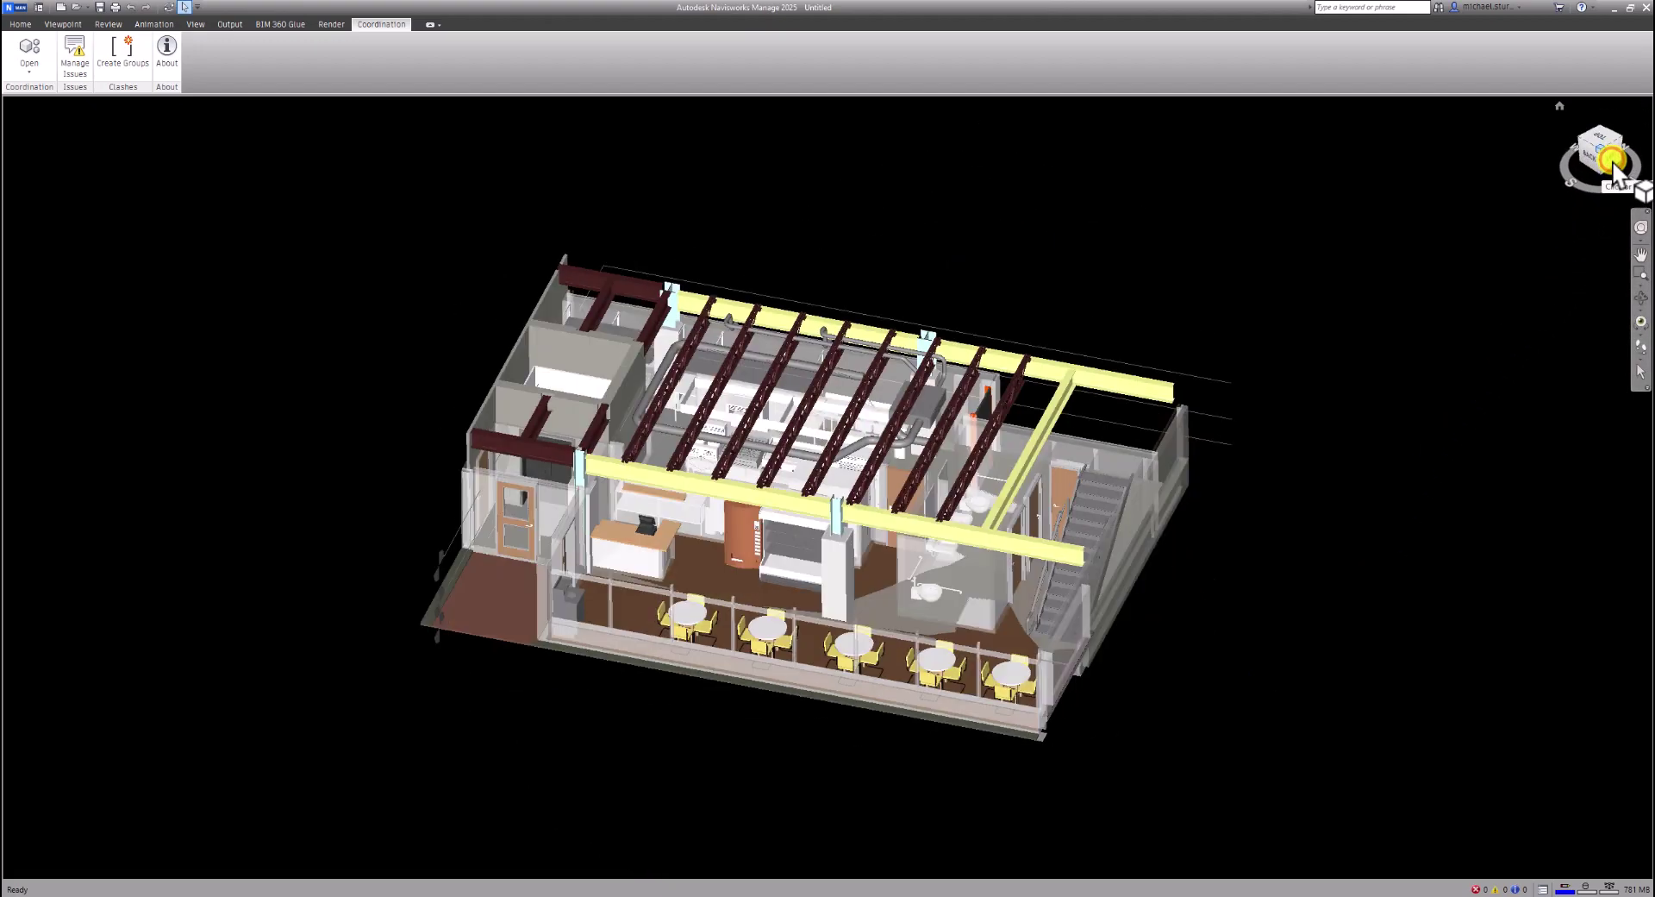
click(853, 545)
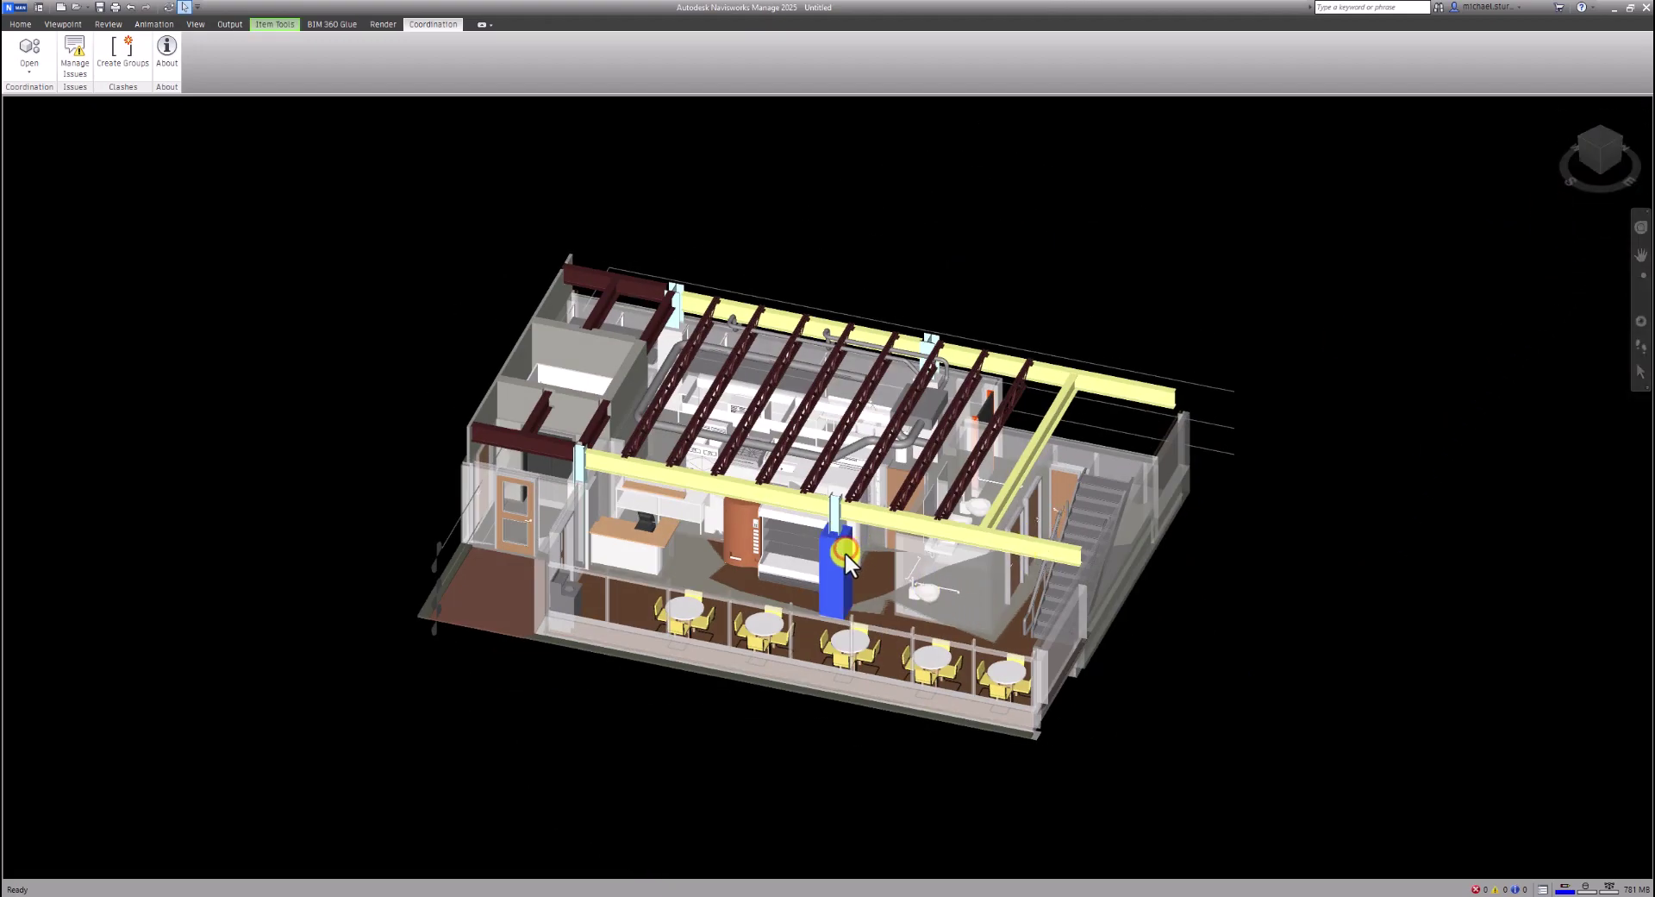
middle_drag(845, 551, 894, 552)
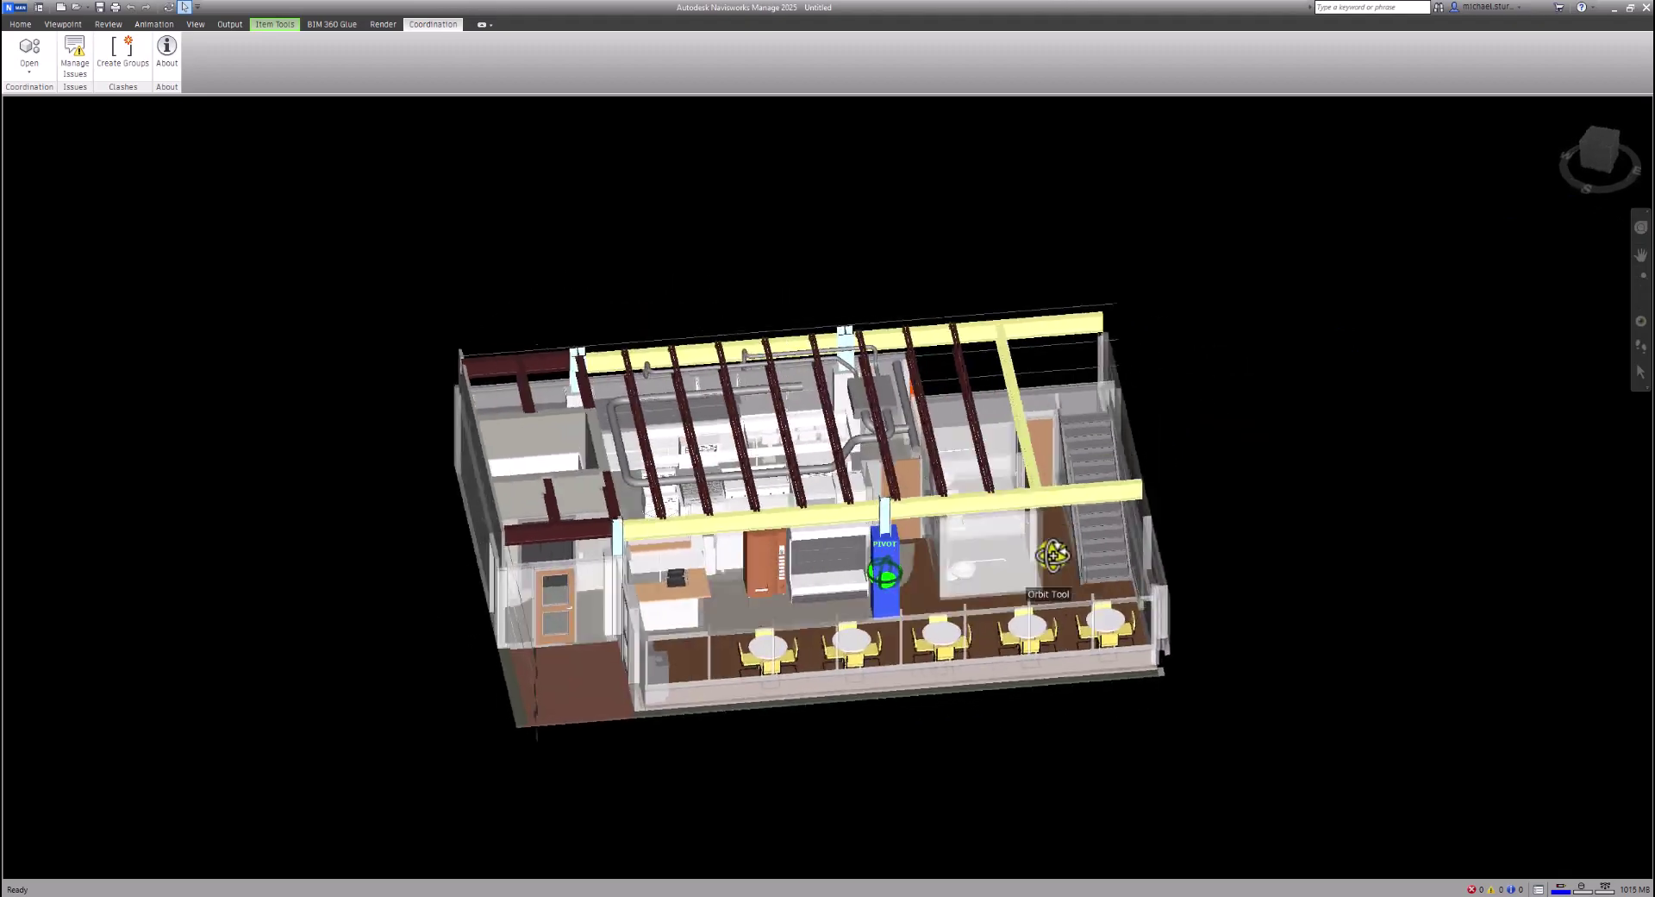